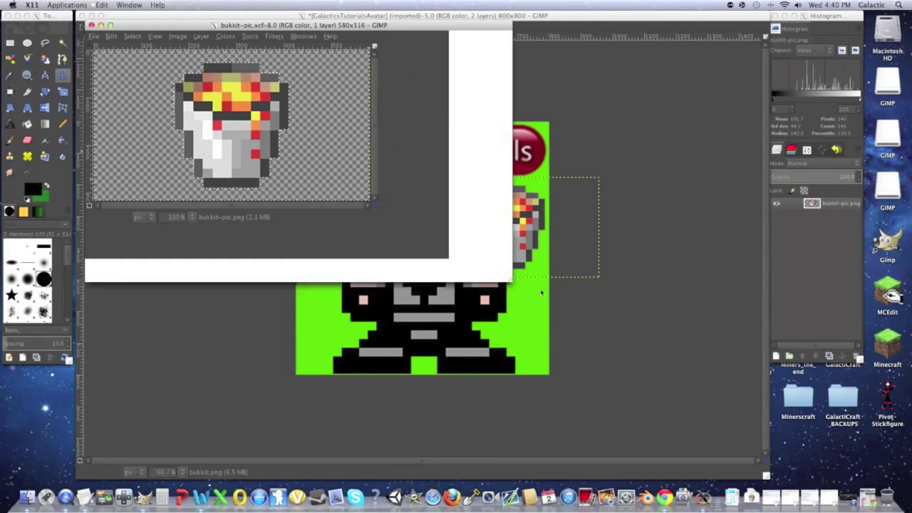
# Open Image > Scale Image… for the bukkit-pic image
pyautogui.click(190, 38)
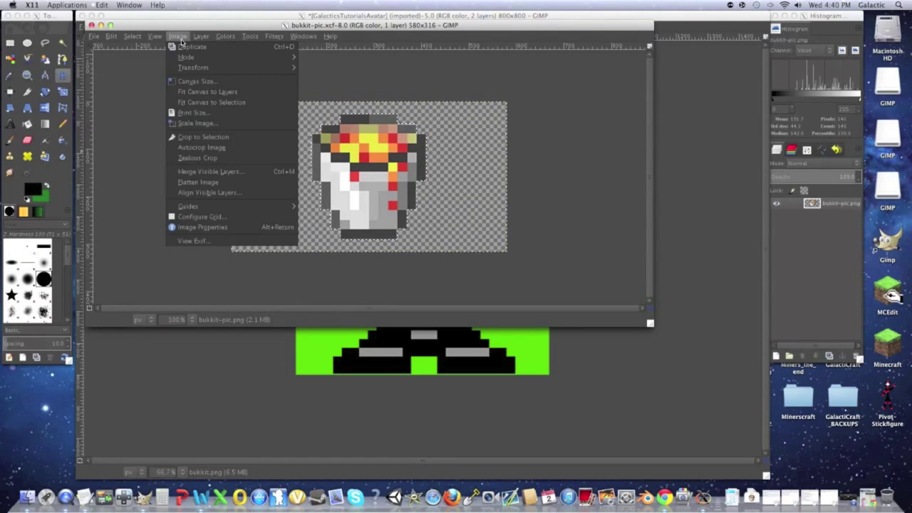
pyautogui.click(196, 125)
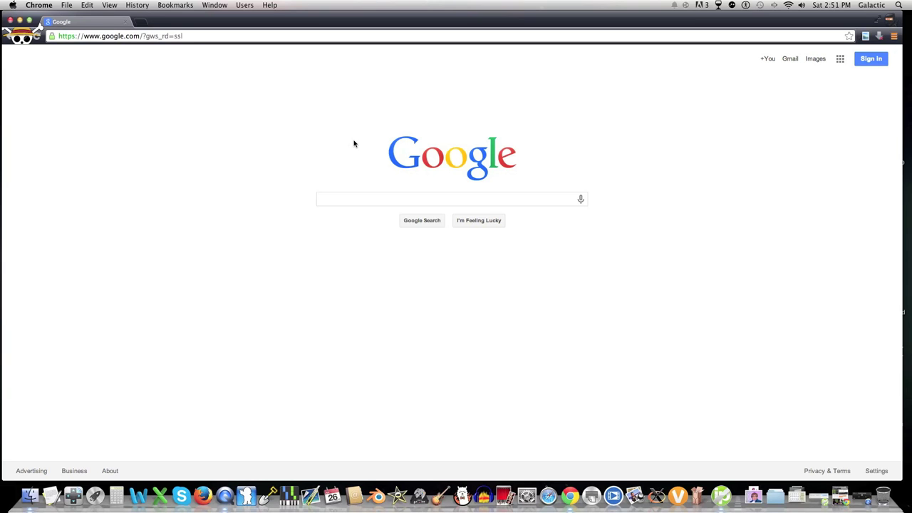
# Find gimp.org through Google, reach the Mac OS X download page, and open the downloaded GIMP disk image
pyautogui.click(443, 198)
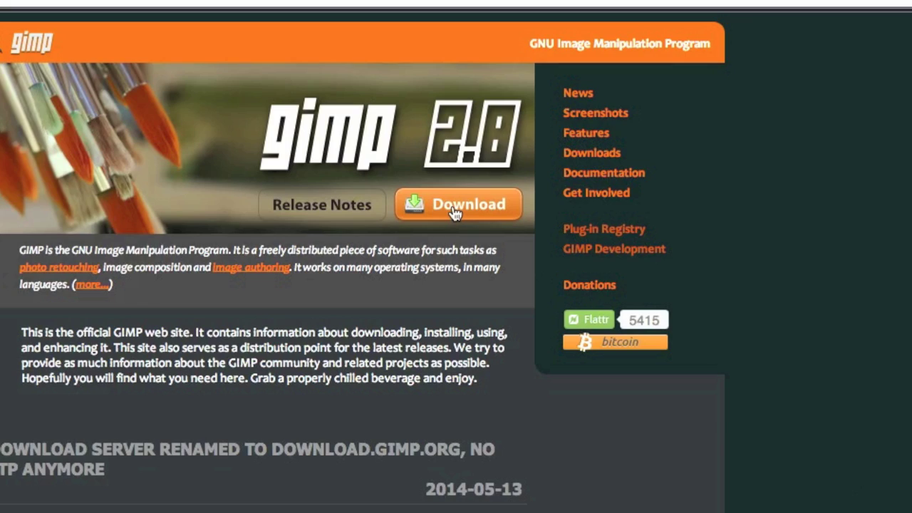
pyautogui.click(454, 206)
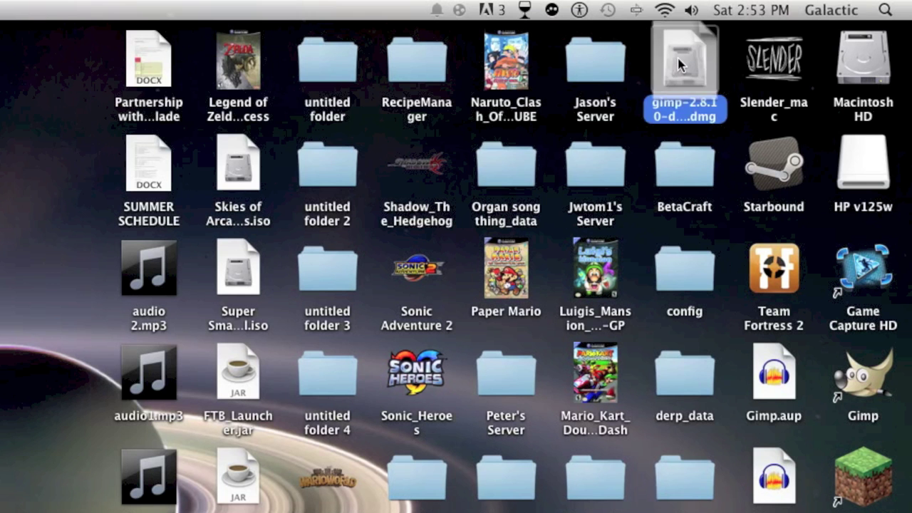
pyautogui.doubleClick(677, 64)
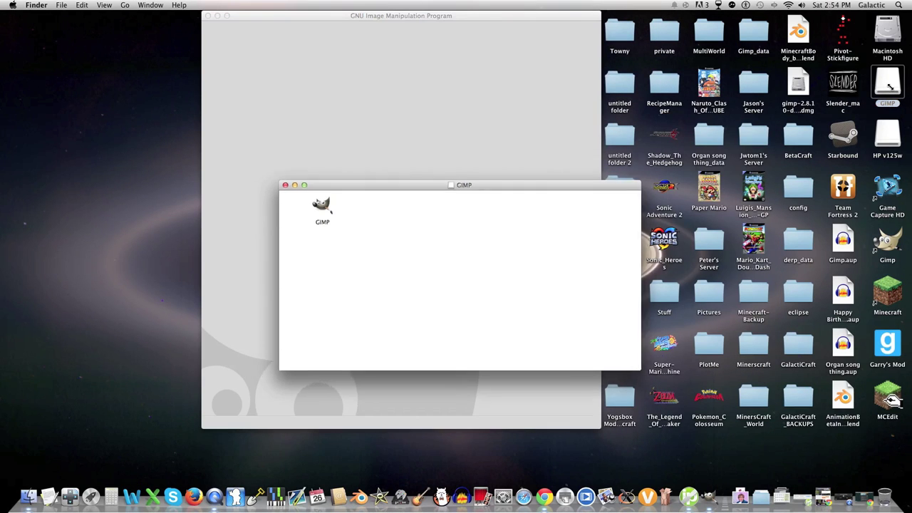
# Drag the GIMP app from the disk image window into the Applications folder
pyautogui.click(28, 496)
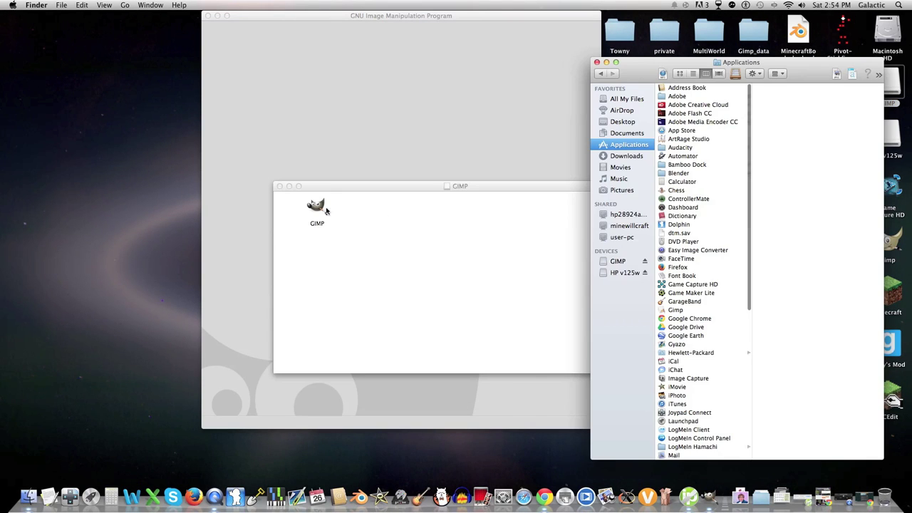
pyautogui.moveTo(319, 208); pyautogui.dragTo(631, 146)
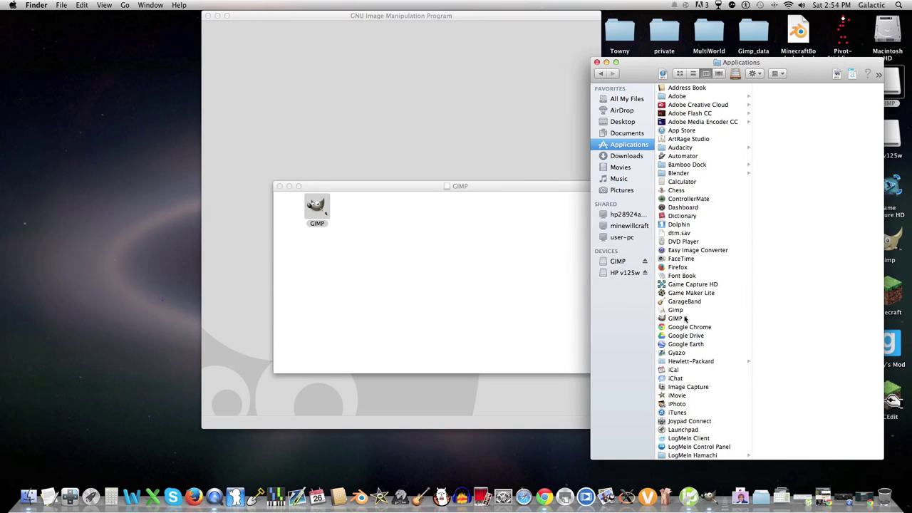
pyautogui.moveTo(677, 319); pyautogui.dragTo(602, 487)
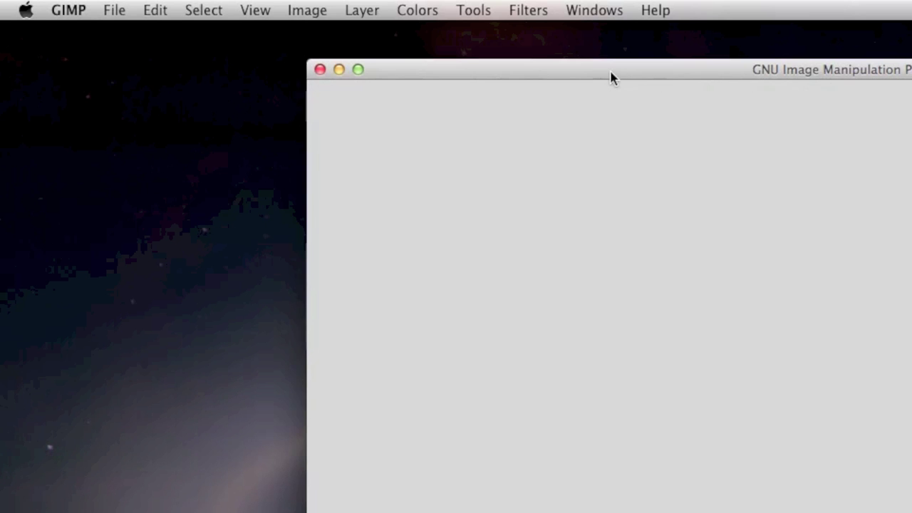
# Show the Toolbox and the Layers dock from the Windows menu, stretching the dock to full height
pyautogui.moveTo(306, 39); pyautogui.dragTo(301, 39)
pyautogui.moveTo(600, 77); pyautogui.dragTo(629, 77)
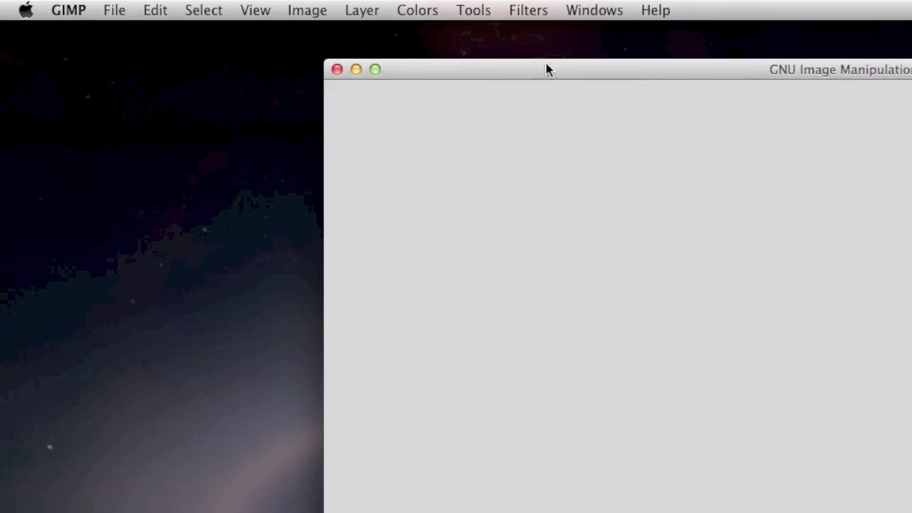
pyautogui.click(600, 9)
pyautogui.moveTo(610, 52)
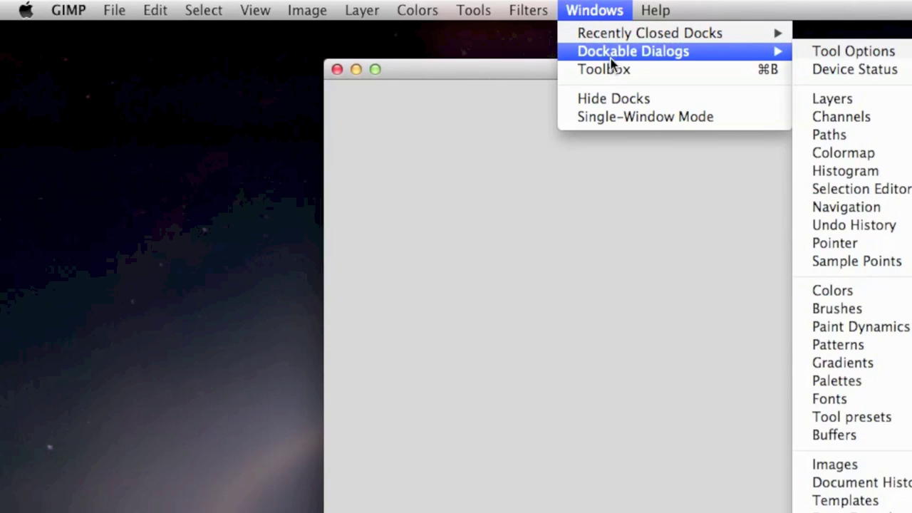
pyautogui.click(610, 69)
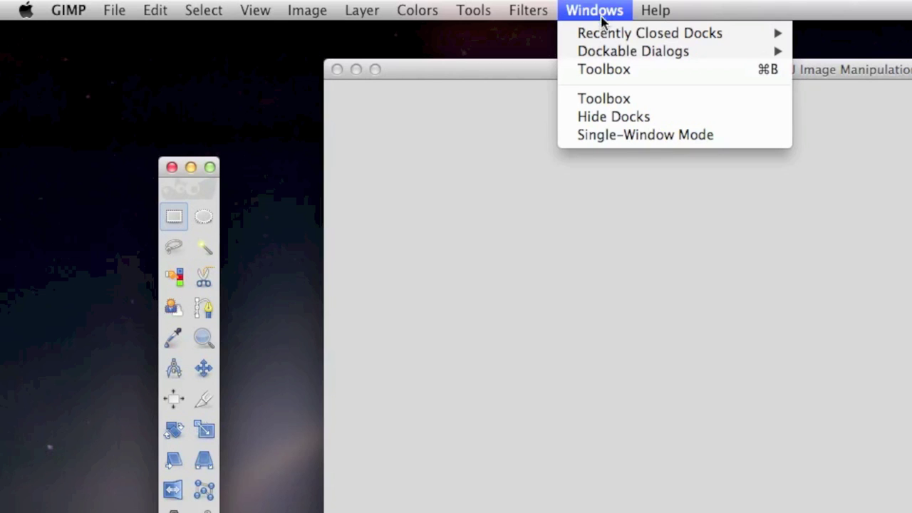
pyautogui.moveTo(600, 56)
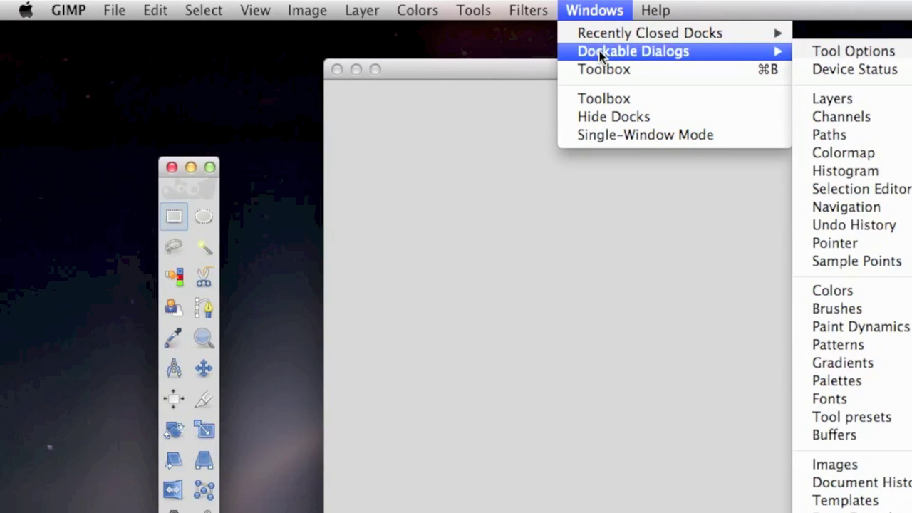
pyautogui.click(841, 101)
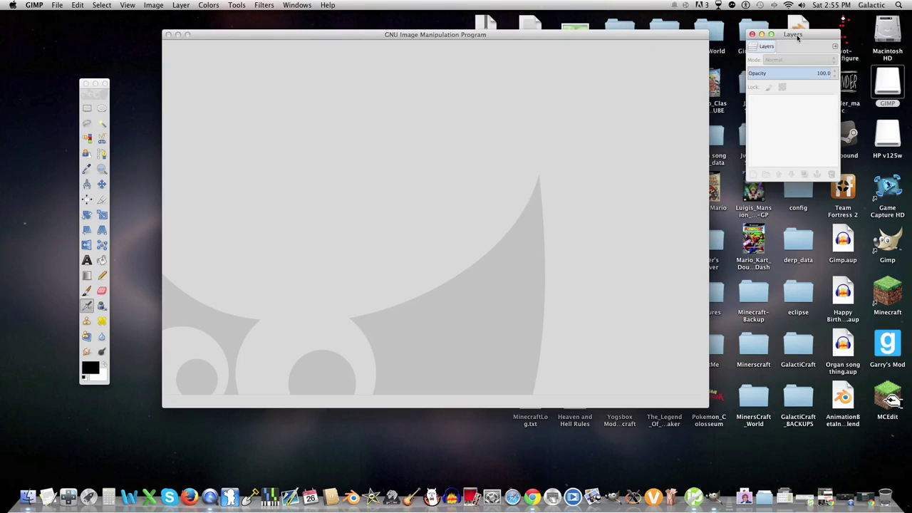
pyautogui.click(802, 31)
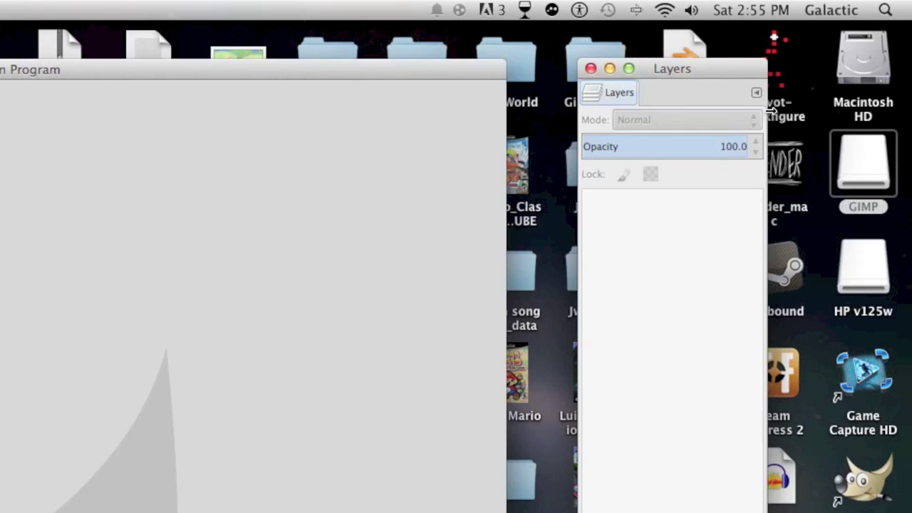
# Add Channels, Paths and Undo History tabs to the Layers dock
pyautogui.click(756, 92)
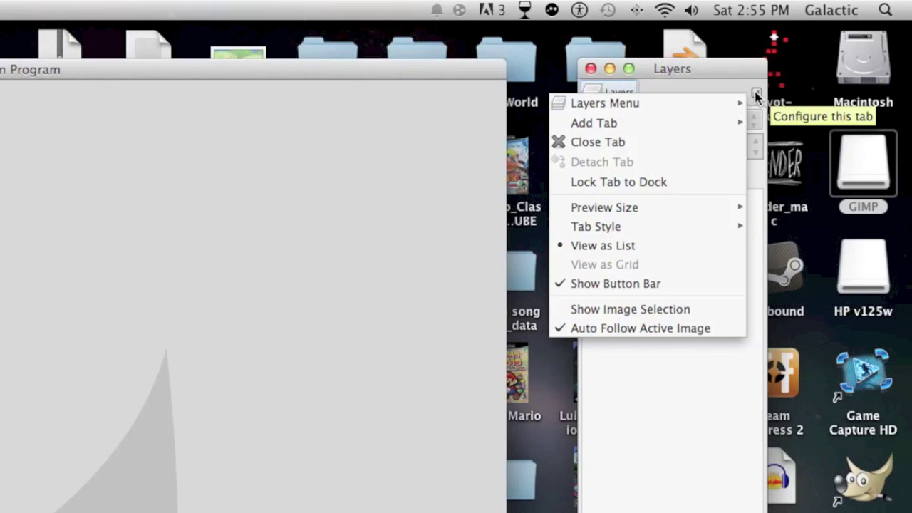
pyautogui.moveTo(714, 123)
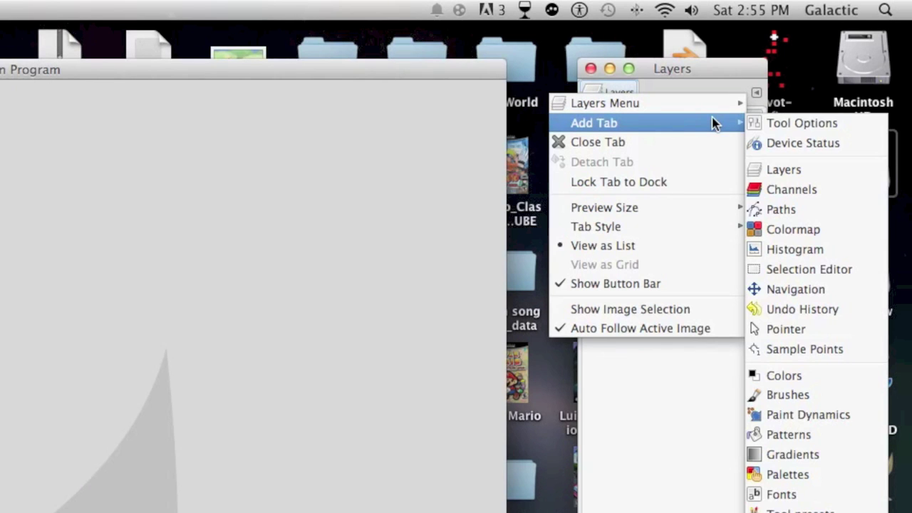
pyautogui.click(783, 190)
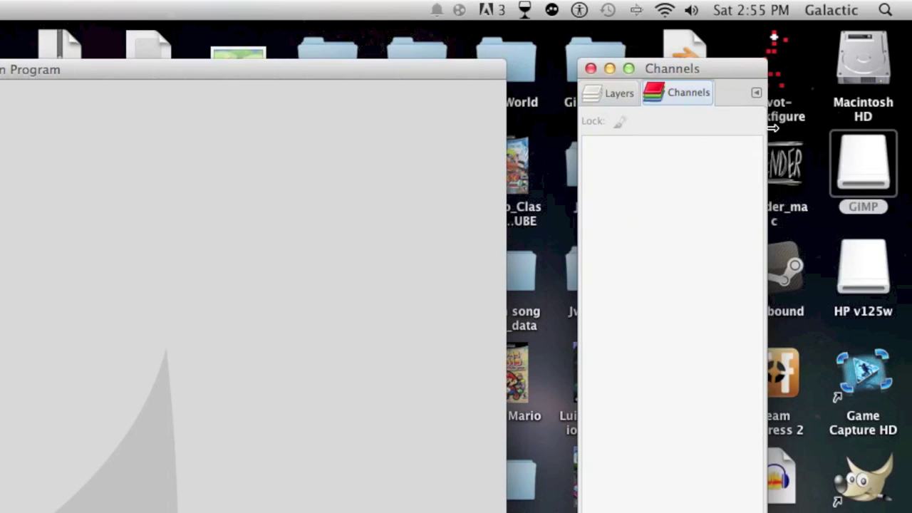
pyautogui.click(756, 93)
pyautogui.moveTo(728, 129)
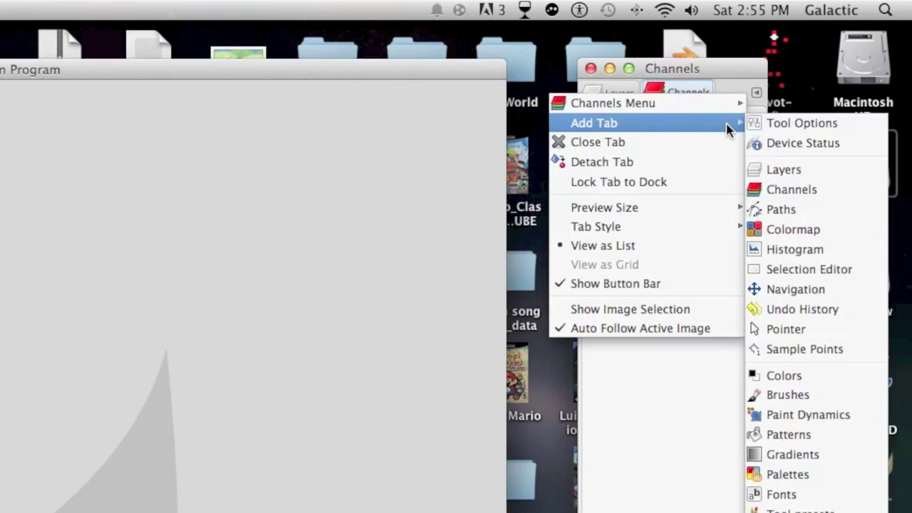
pyautogui.click(774, 206)
pyautogui.click(756, 95)
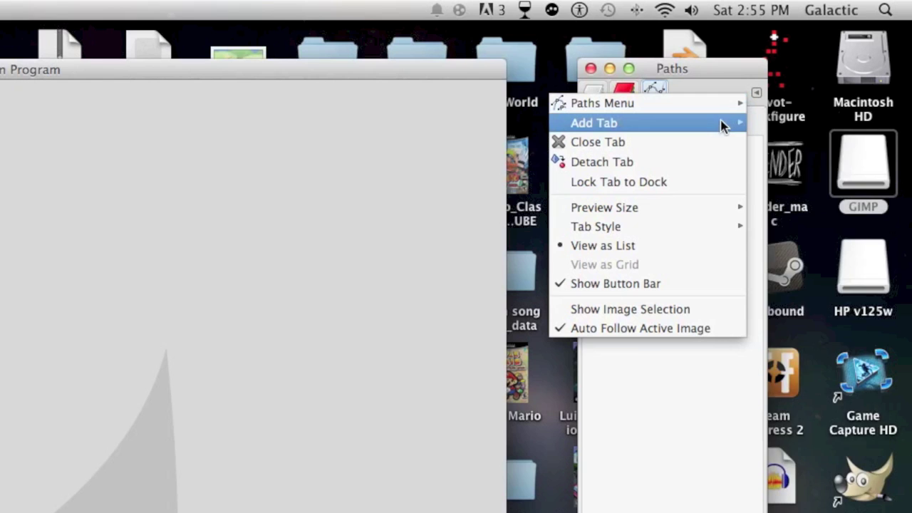
pyautogui.moveTo(734, 127)
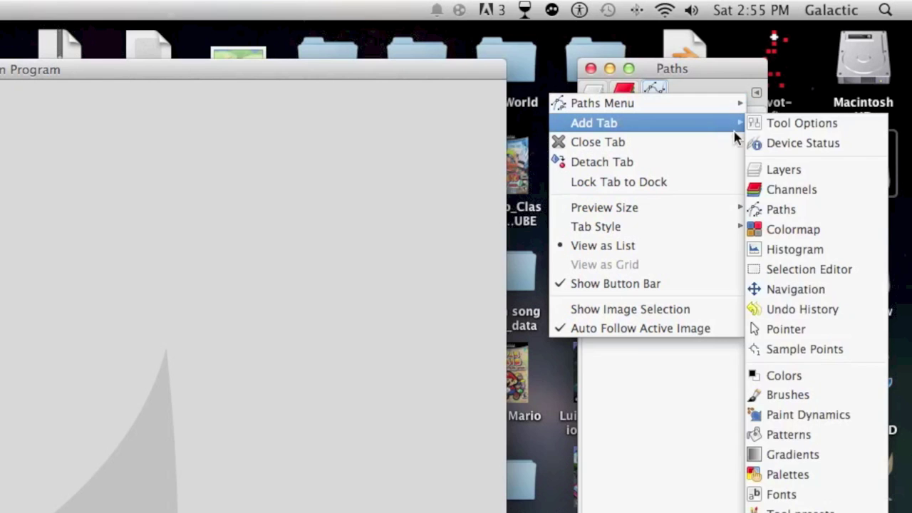
pyautogui.click(812, 309)
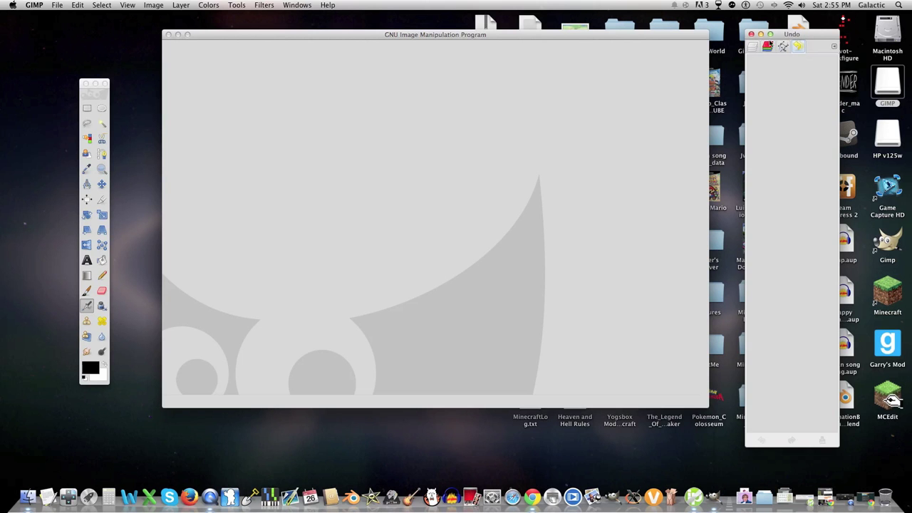
# Start a new image via File > New, keeping width 1920 in pixels
pyautogui.click(754, 46)
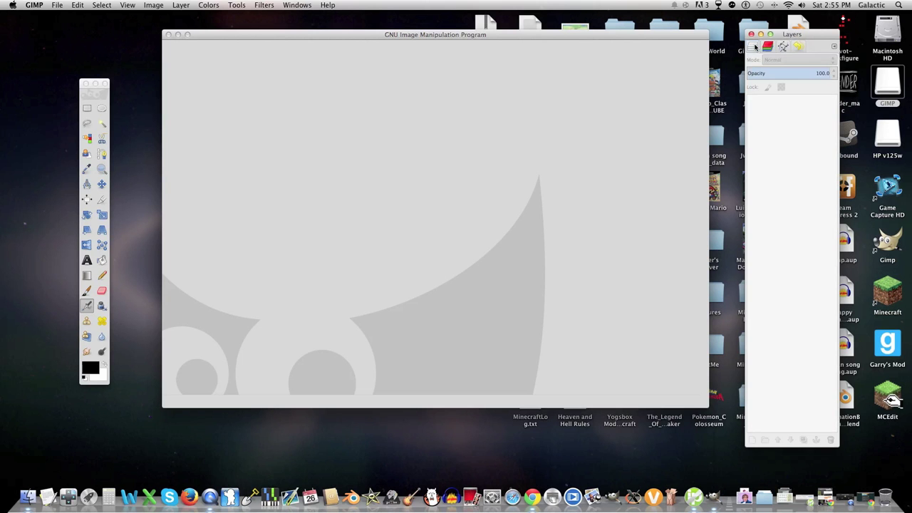
pyautogui.moveTo(788, 35); pyautogui.dragTo(777, 35)
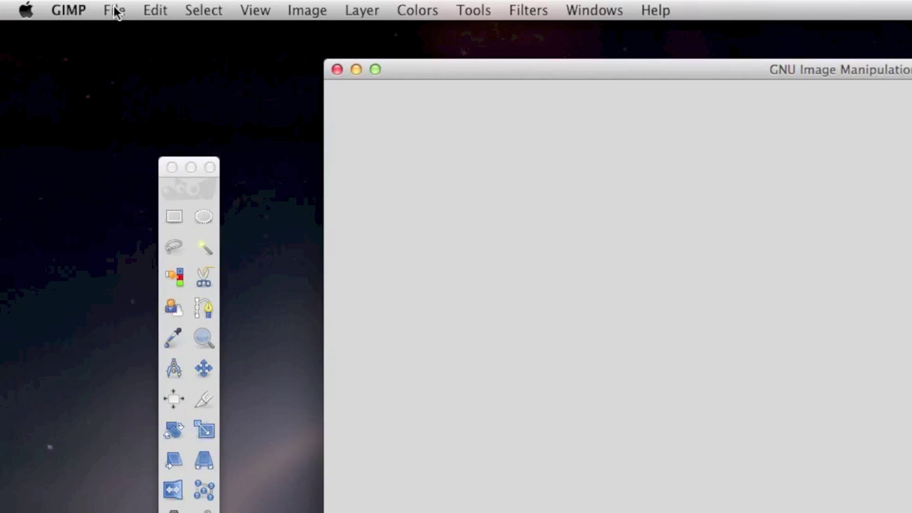
pyautogui.click(115, 11)
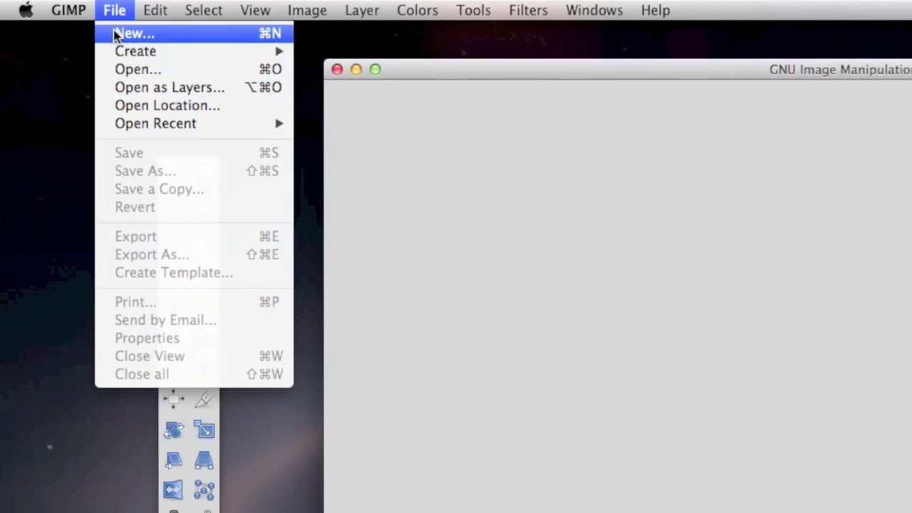
pyautogui.click(116, 34)
pyautogui.moveTo(237, 33); pyautogui.dragTo(588, 226)
pyautogui.moveTo(608, 313); pyautogui.dragTo(545, 315)
pyautogui.click(607, 309)
pyautogui.click(660, 339)
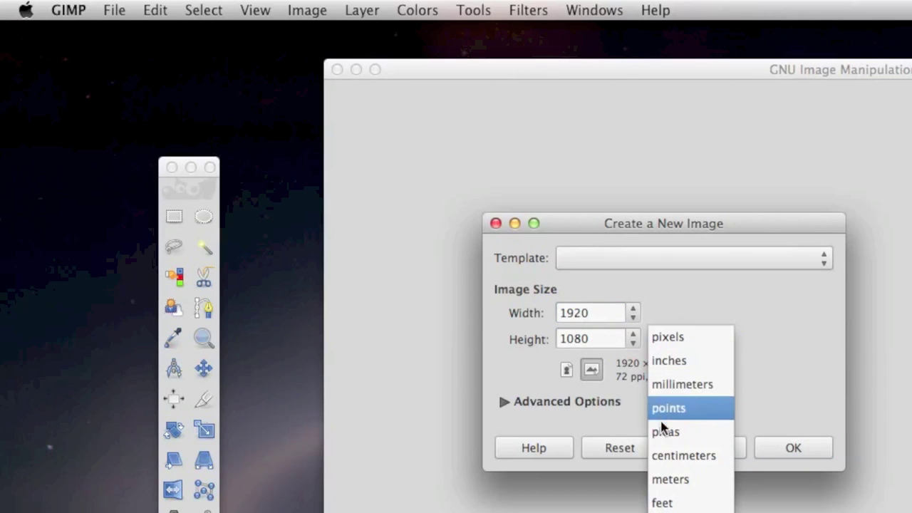
pyautogui.click(667, 337)
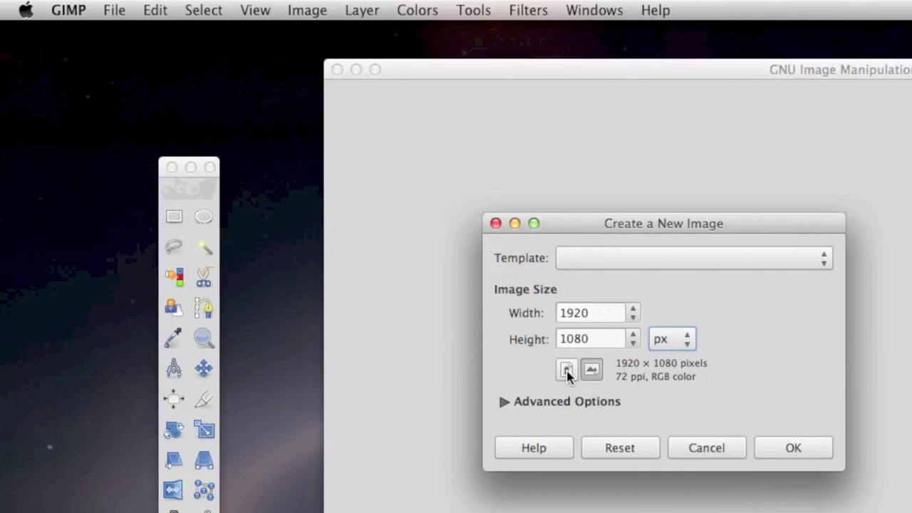
# Try portrait orientation, then return to landscape 1920 × 1080
pyautogui.click(566, 369)
pyautogui.click(591, 369)
pyautogui.click(565, 369)
pyautogui.click(591, 369)
# In the advanced options keep RGB color and white fill, then create the image
pyautogui.click(504, 401)
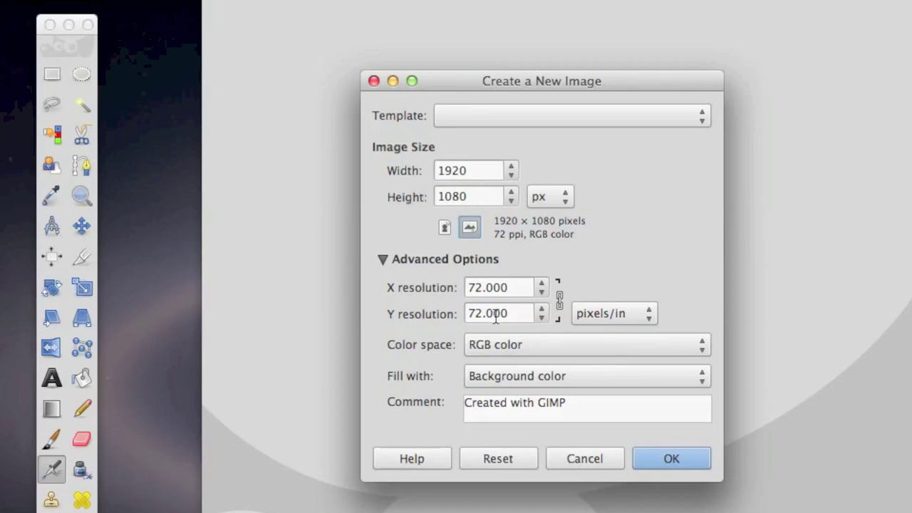
pyautogui.click(500, 344)
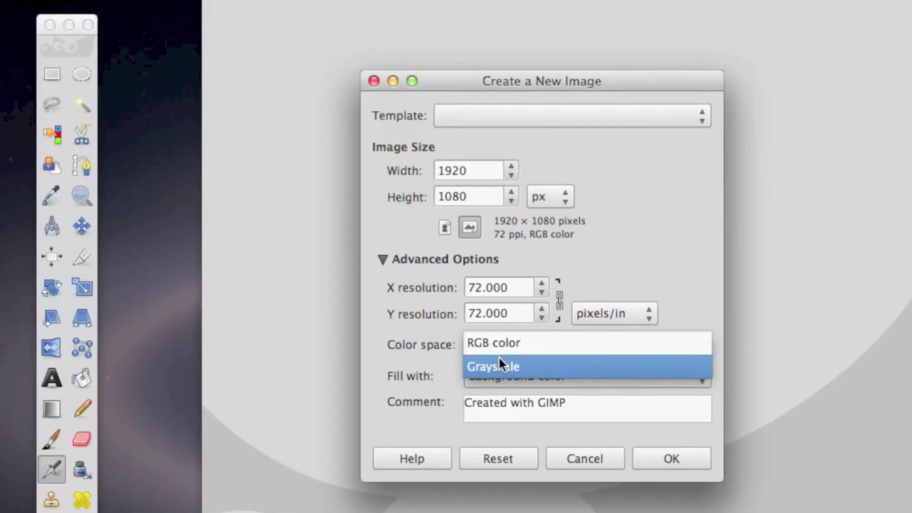
pyautogui.click(501, 365)
pyautogui.click(502, 348)
pyautogui.click(519, 322)
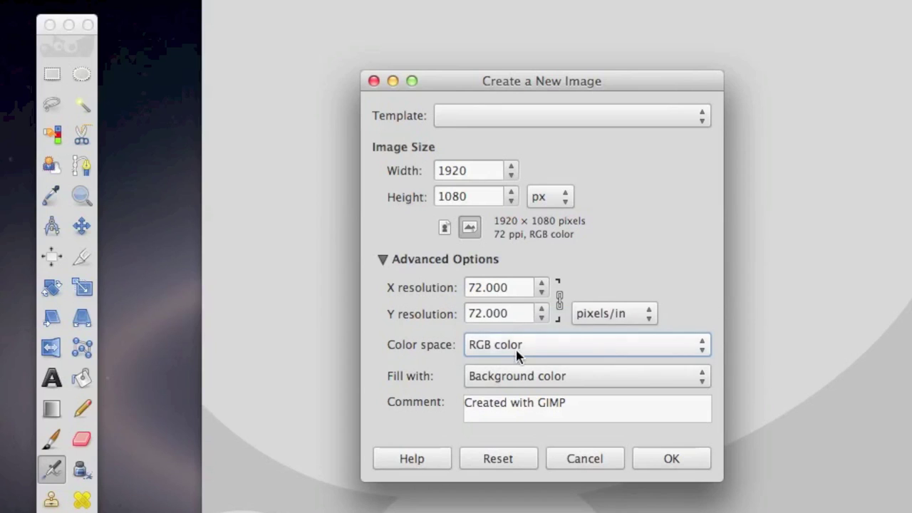
pyautogui.click(518, 377)
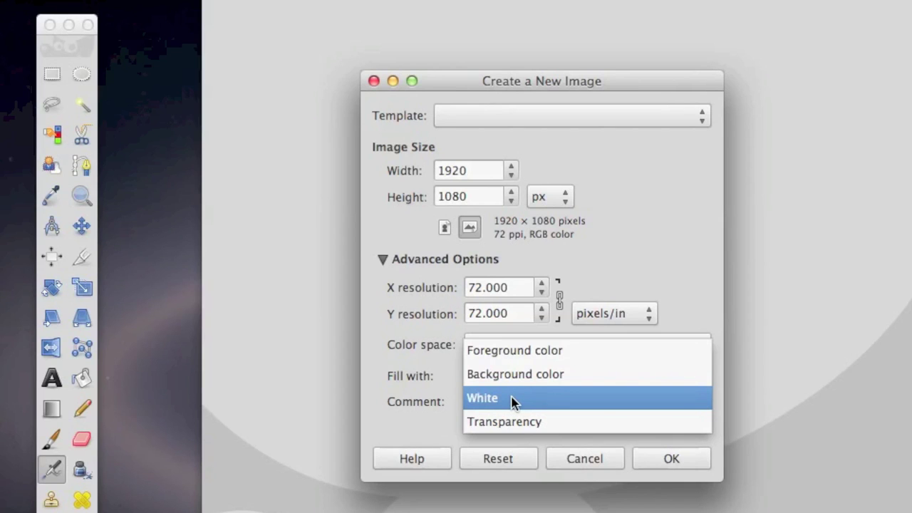
pyautogui.click(647, 456)
pyautogui.click(646, 456)
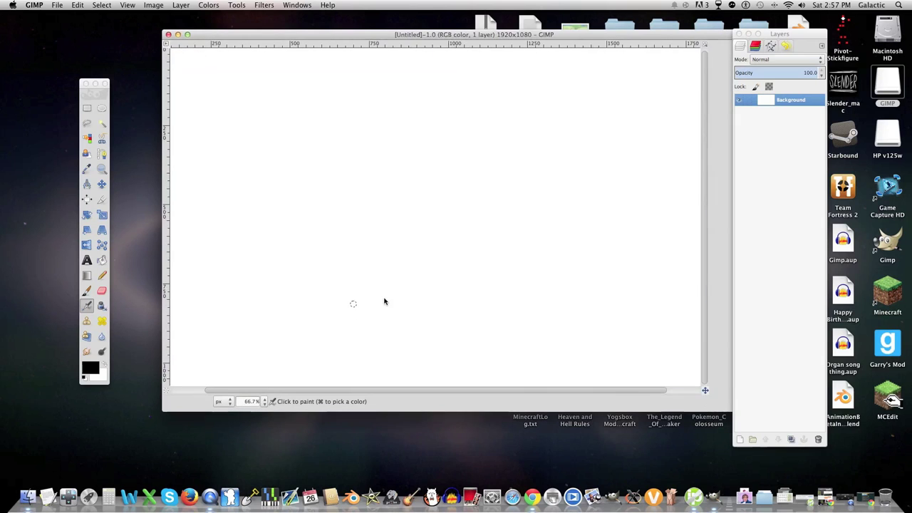
# Open the costume photo 4220-large.jpg and bring it to the front
pyautogui.moveTo(484, 39); pyautogui.dragTo(428, 37)
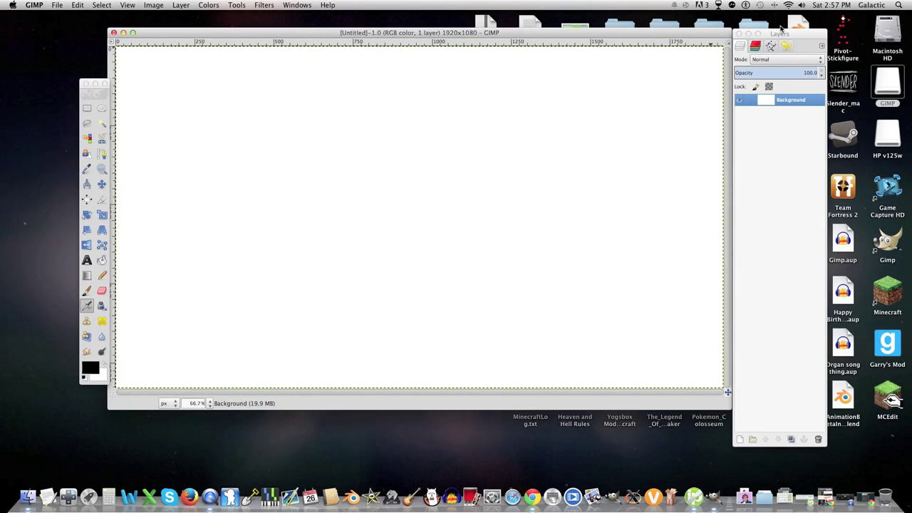
pyautogui.moveTo(776, 31); pyautogui.dragTo(852, 22)
pyautogui.click(57, 5)
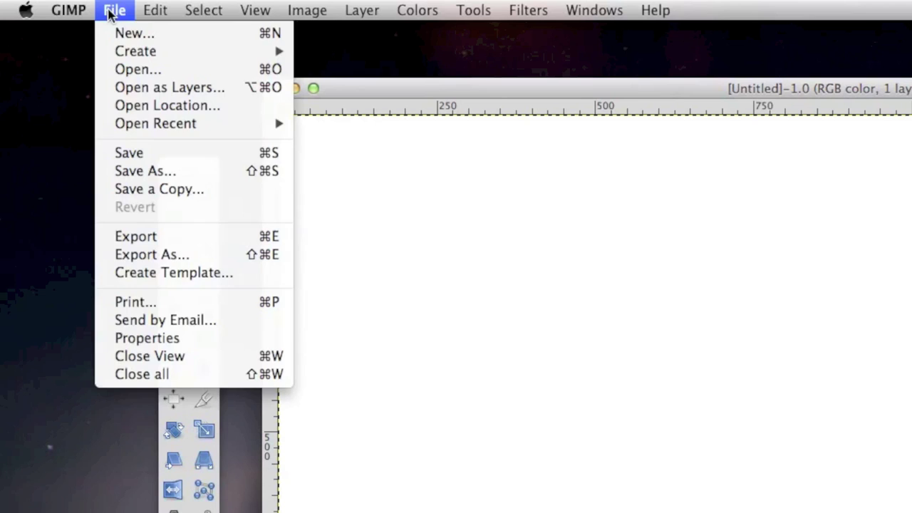
pyautogui.click(128, 70)
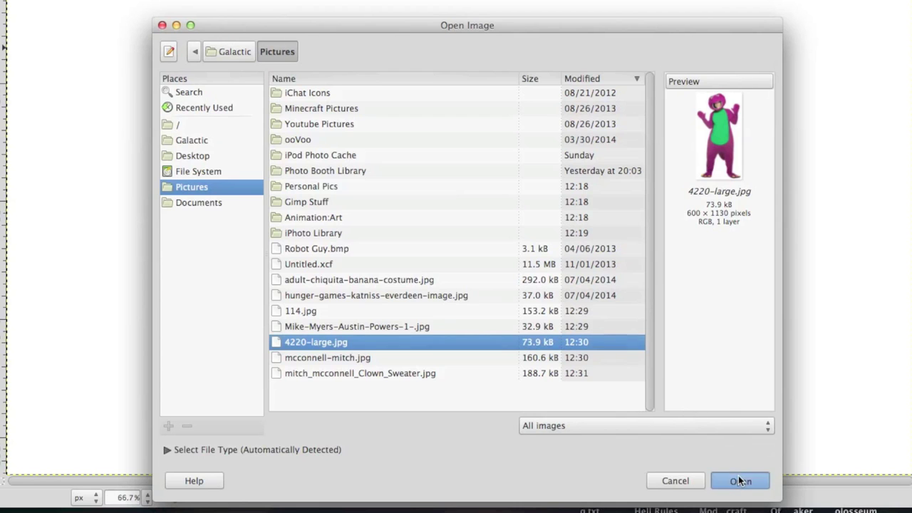
pyautogui.click(739, 481)
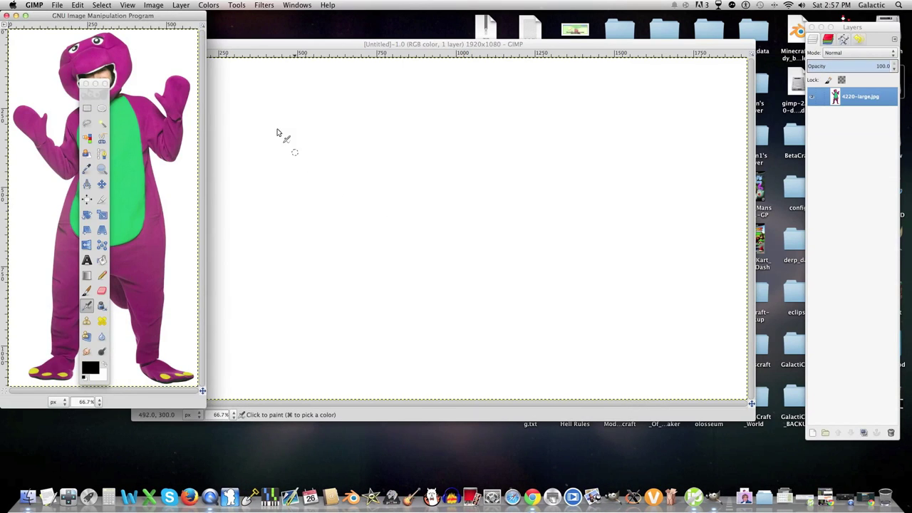
pyautogui.moveTo(168, 17); pyautogui.dragTo(517, 46)
# Add the clown-sweater photo as a layer with File > Open as Layers
pyautogui.click(57, 5)
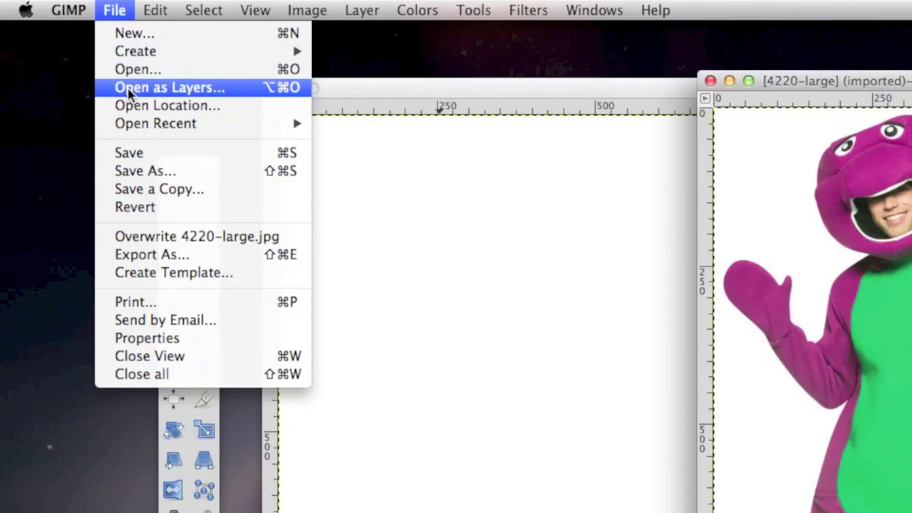
pyautogui.click(130, 87)
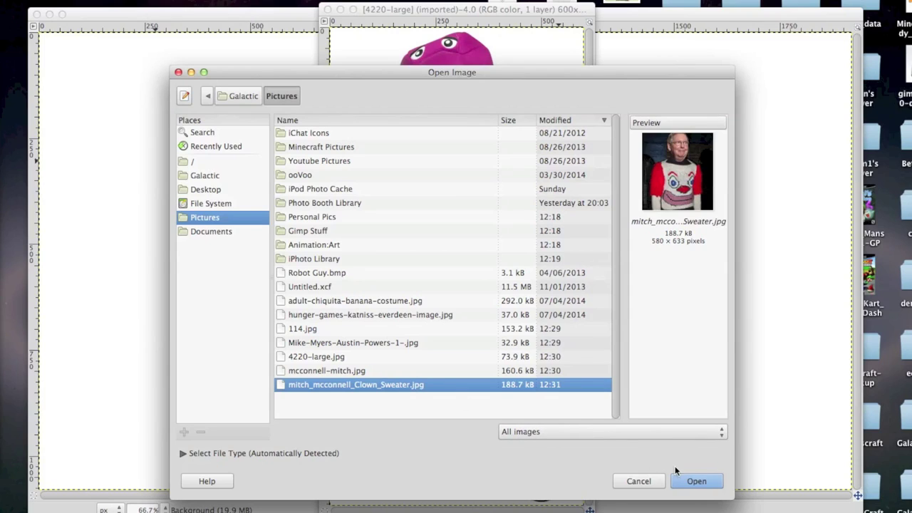
pyautogui.click(705, 487)
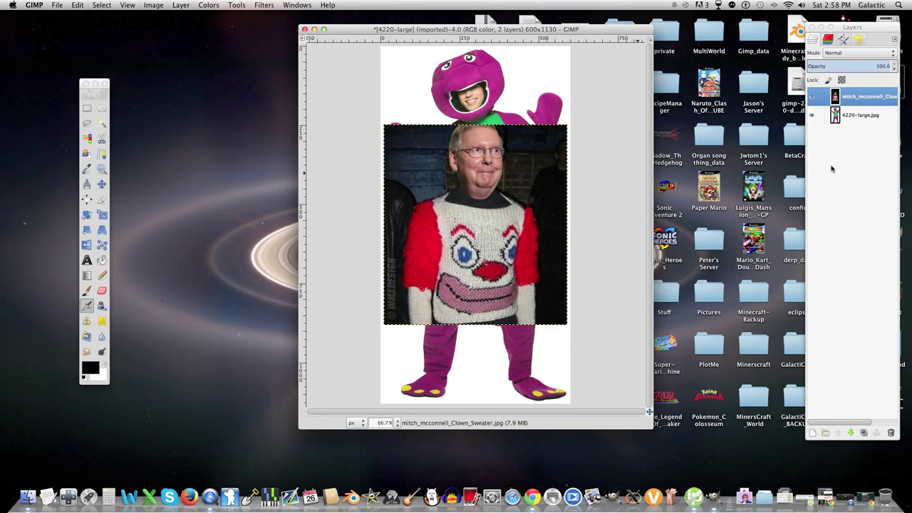
# Toggle both layers' visibility, link the photo layer, and nudge it over the costume
pyautogui.click(833, 161)
pyautogui.moveTo(867, 27); pyautogui.dragTo(770, 34)
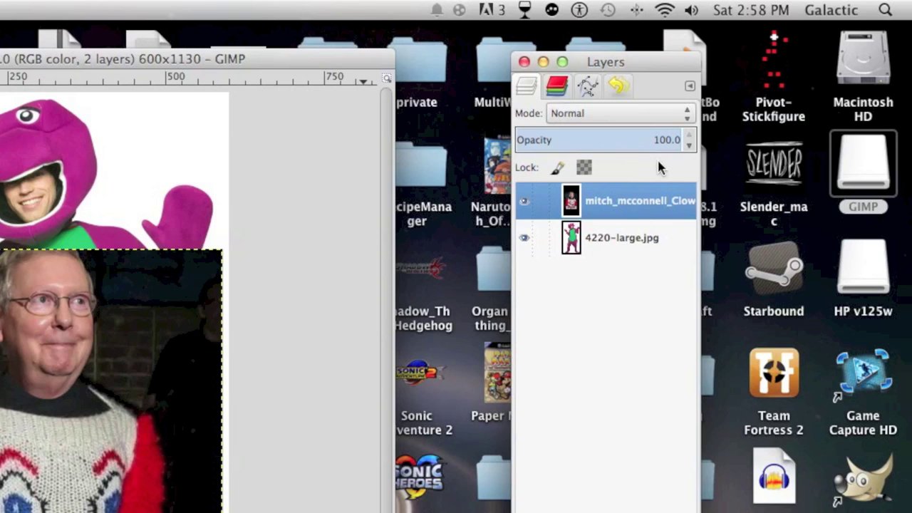
pyautogui.click(525, 202)
pyautogui.click(740, 150)
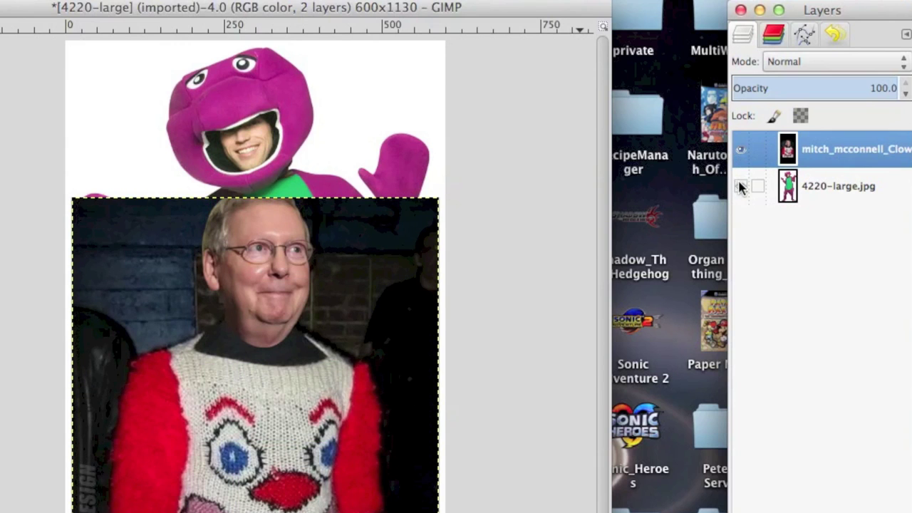
pyautogui.click(741, 186)
pyautogui.click(740, 186)
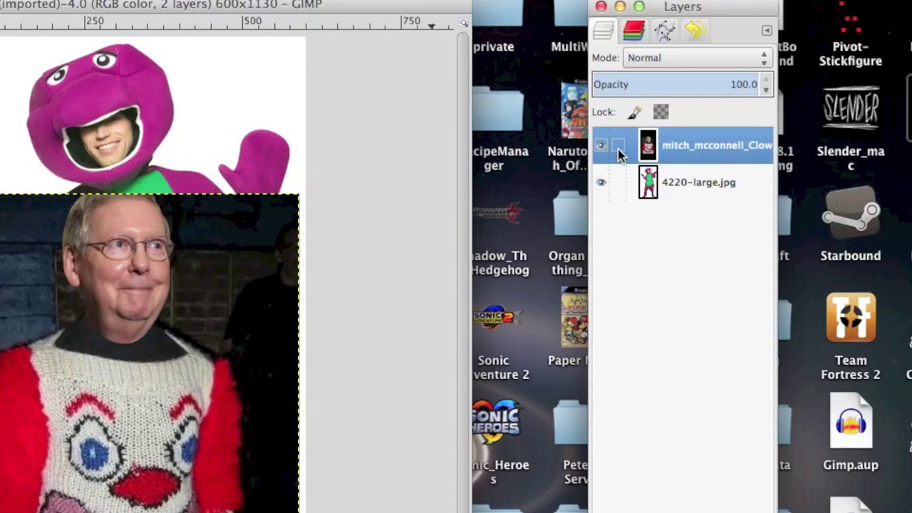
pyautogui.click(758, 149)
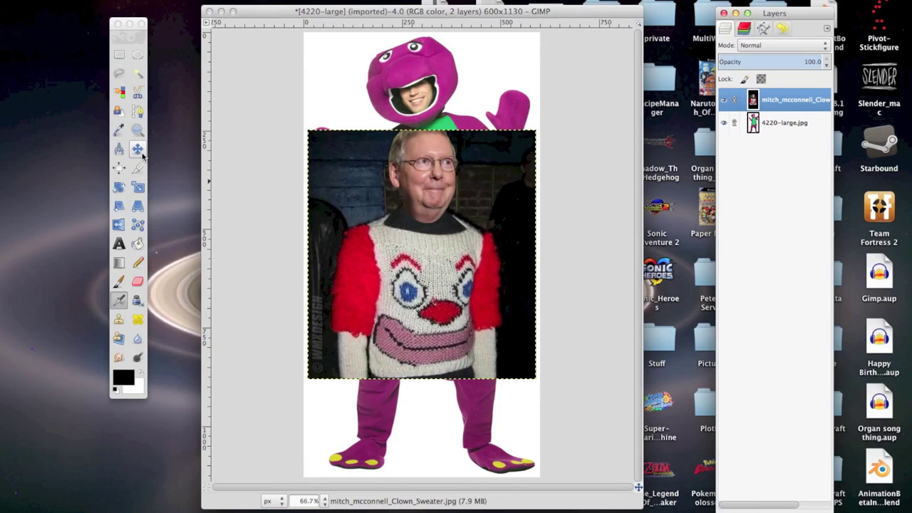
pyautogui.click(139, 149)
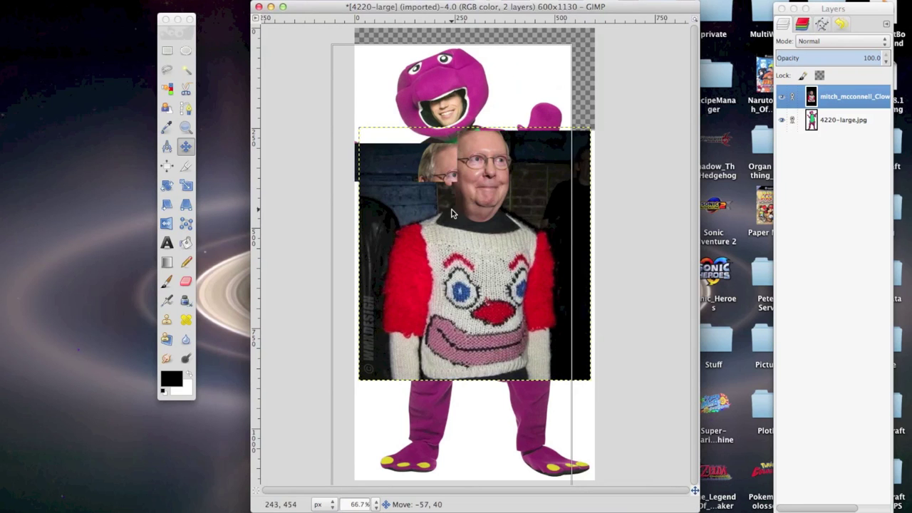
pyautogui.moveTo(452, 209); pyautogui.dragTo(484, 187)
# Rename the clown-sweater photo layer to 'Senator Swag'
pyautogui.click(842, 100)
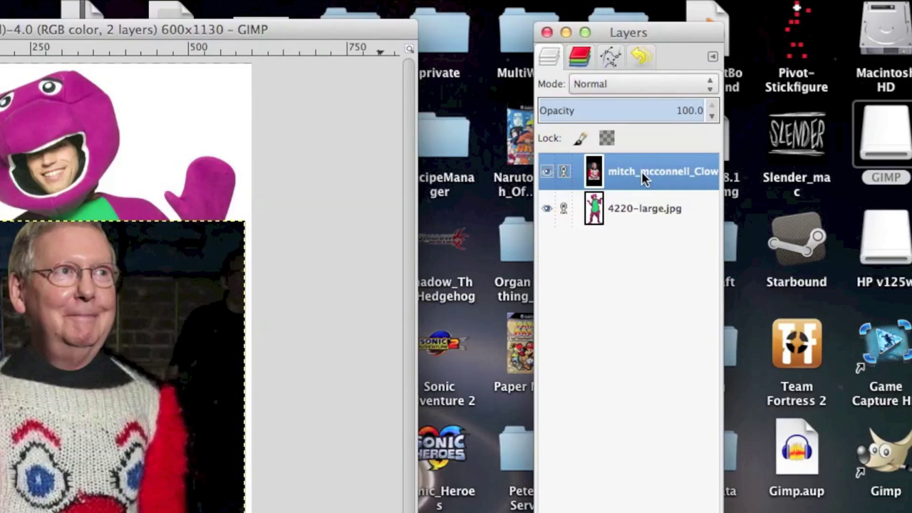
pyautogui.doubleClick(638, 174)
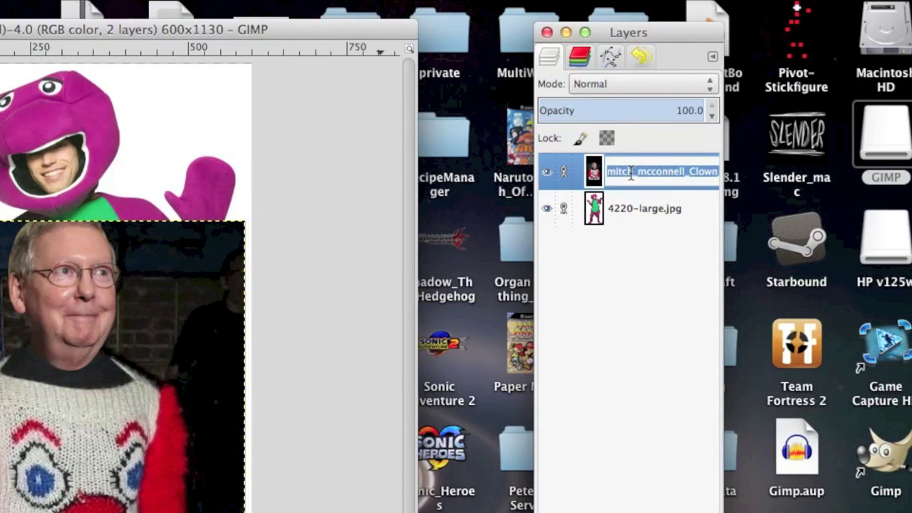
pyautogui.write('Senator Swag')
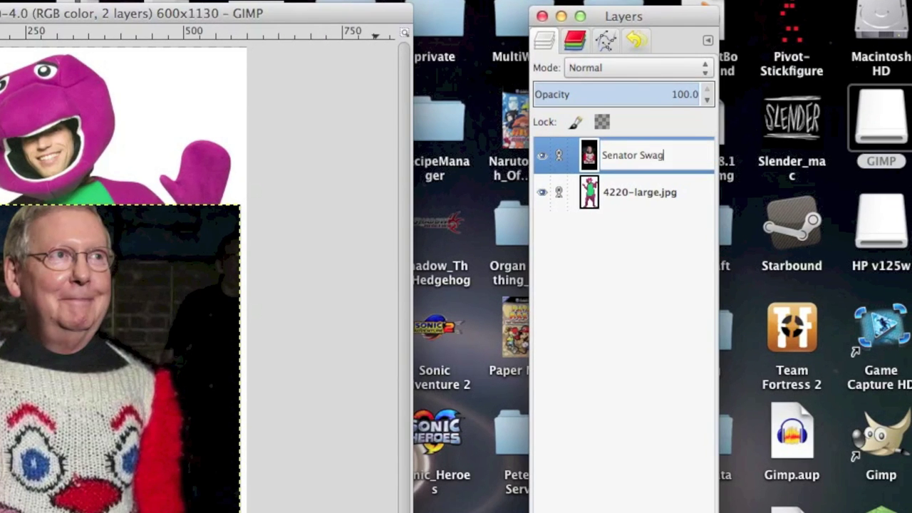
pyautogui.press('Return')
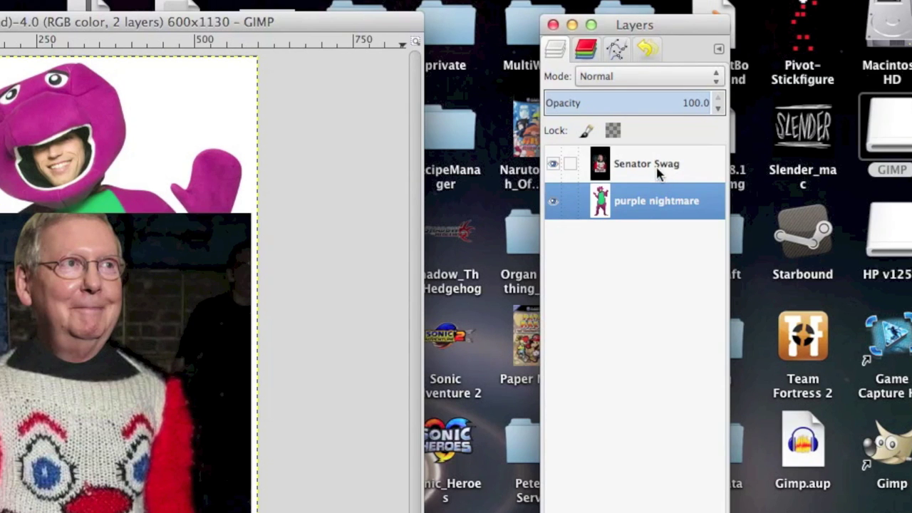
pyautogui.click(654, 167)
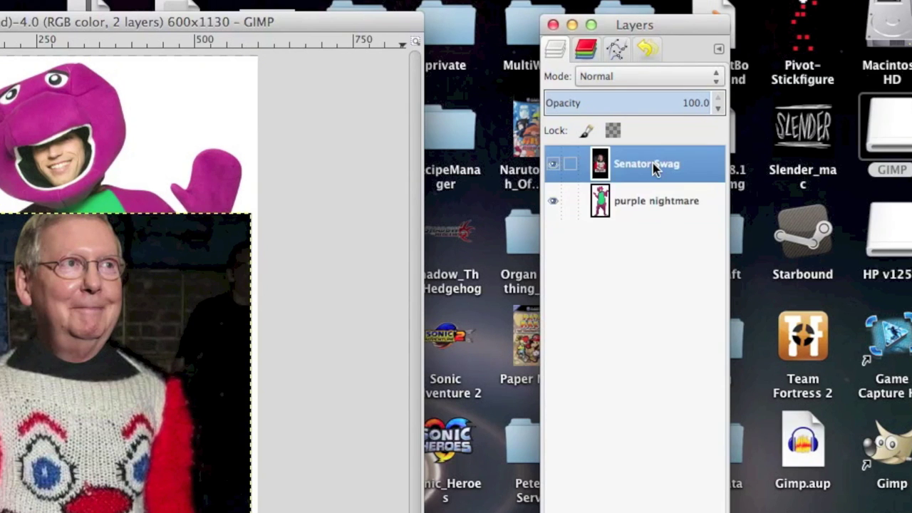
# Move purple nightmare to the top, then back below Senator Swag
pyautogui.click(655, 202)
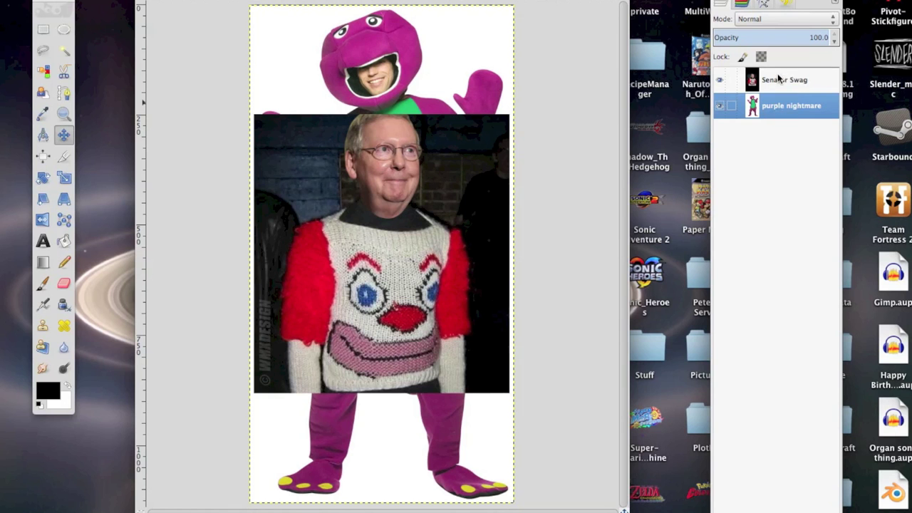
pyautogui.moveTo(784, 105); pyautogui.dragTo(778, 79)
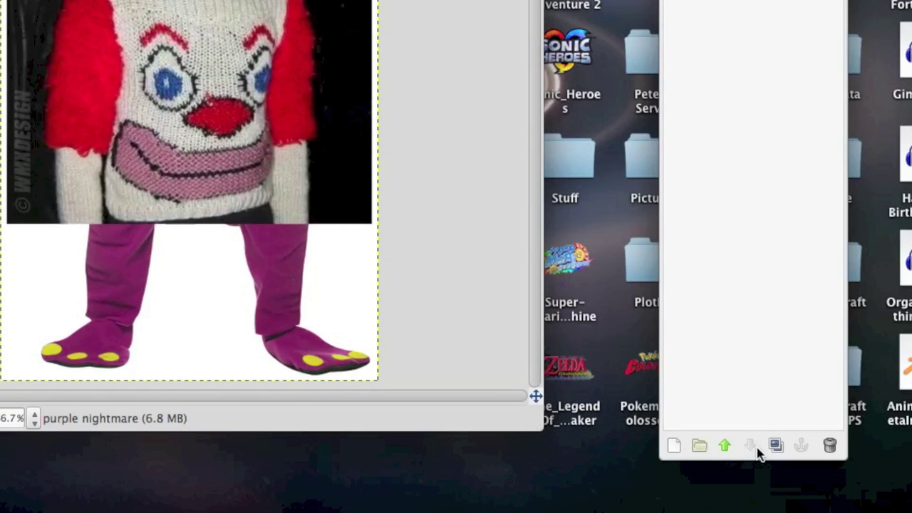
pyautogui.click(724, 447)
pyautogui.click(748, 445)
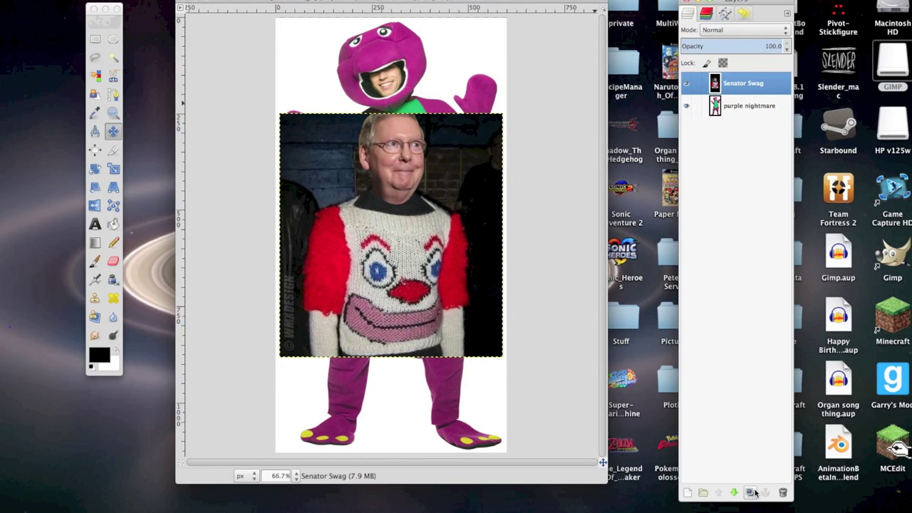
# Duplicate Senator Swag several times, then delete the extra copies
pyautogui.click(776, 446)
pyautogui.click(777, 445)
pyautogui.click(776, 445)
pyautogui.click(776, 445)
pyautogui.click(776, 445)
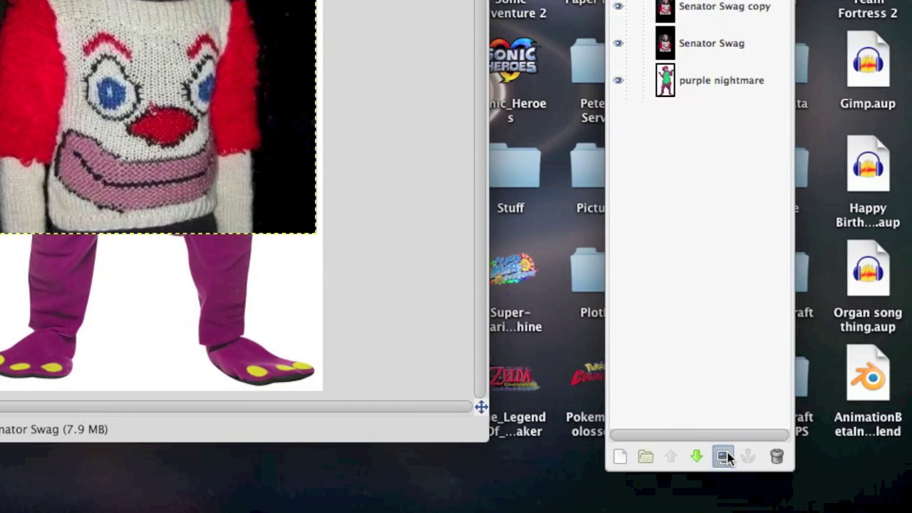
pyautogui.doubleClick(724, 457)
pyautogui.click(724, 457)
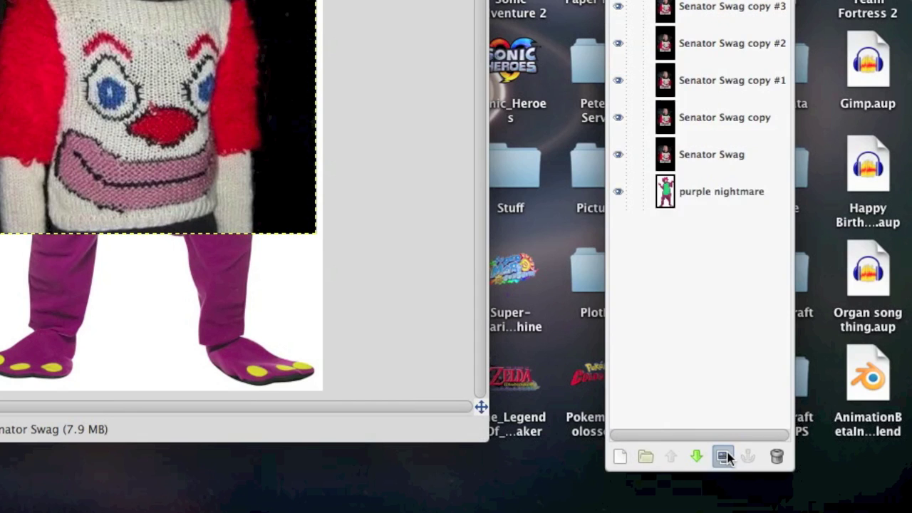
pyautogui.doubleClick(724, 457)
pyautogui.tripleClick(724, 457)
pyautogui.tripleClick(724, 457)
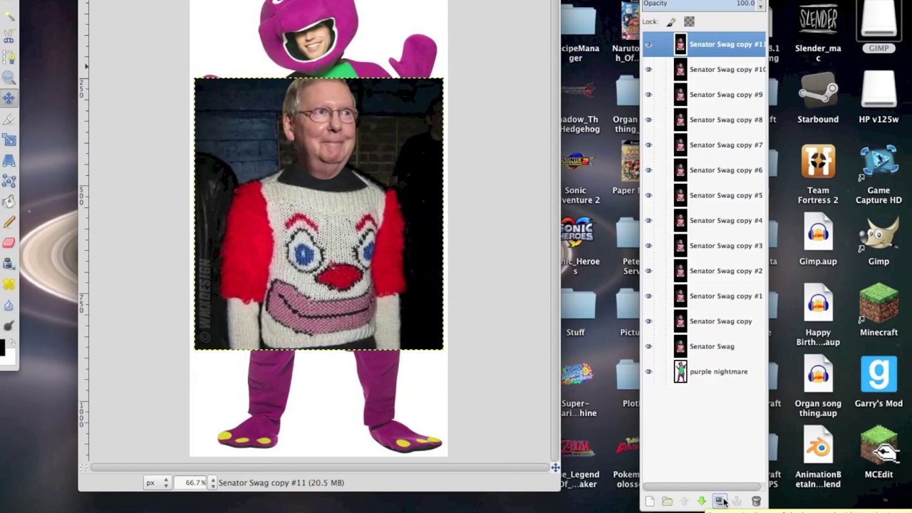
pyautogui.click(756, 501)
pyautogui.click(756, 501)
pyautogui.click(756, 501)
pyautogui.click(756, 501)
pyautogui.click(756, 501)
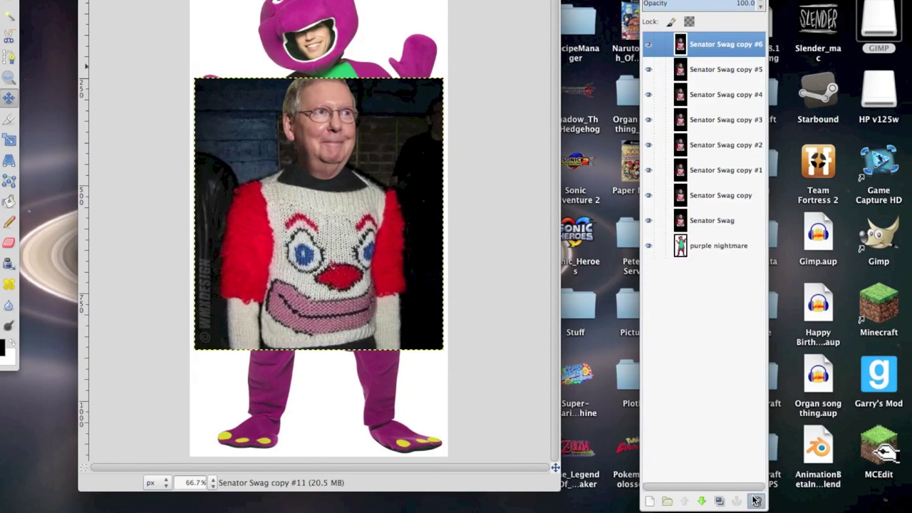
pyautogui.click(756, 501)
pyautogui.click(756, 501)
pyautogui.click(756, 501)
pyautogui.click(756, 501)
pyautogui.click(756, 501)
pyautogui.click(756, 501)
pyautogui.click(756, 501)
pyautogui.click(756, 501)
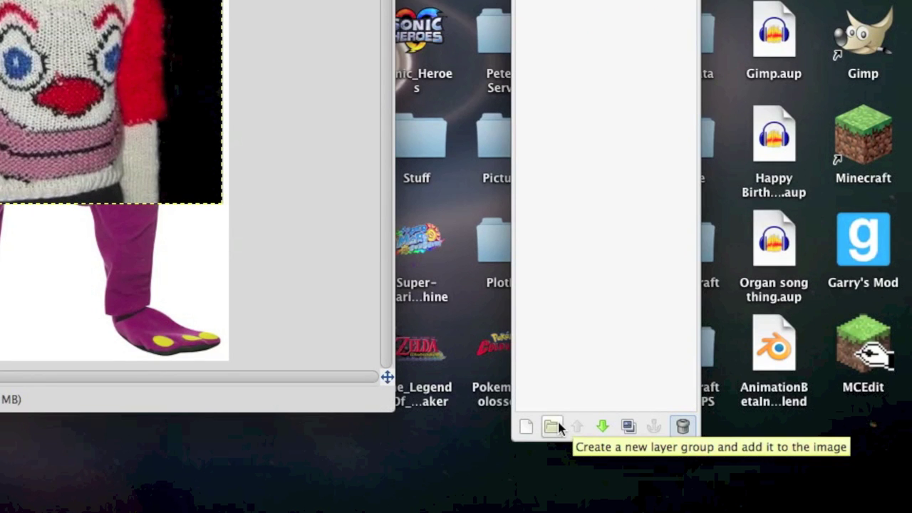
# Create a new layer group and drag Senator Swag into it
pyautogui.click(553, 426)
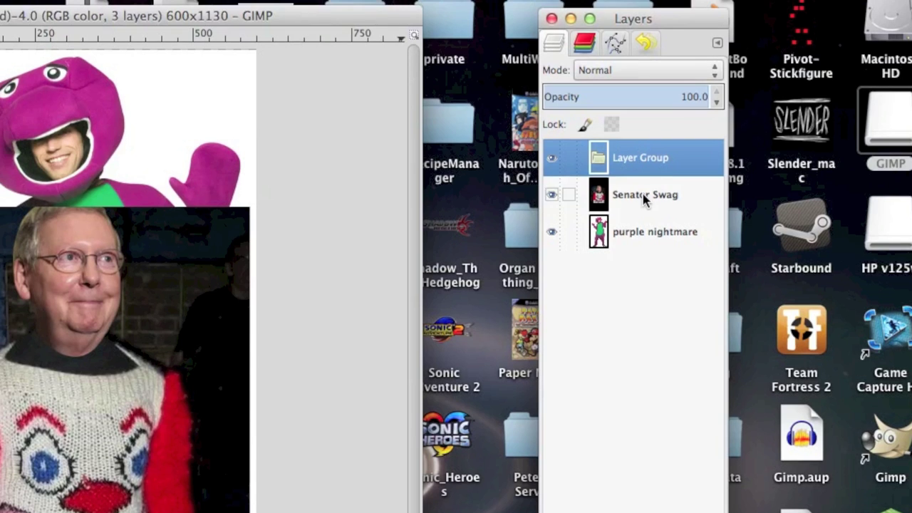
pyautogui.click(632, 190)
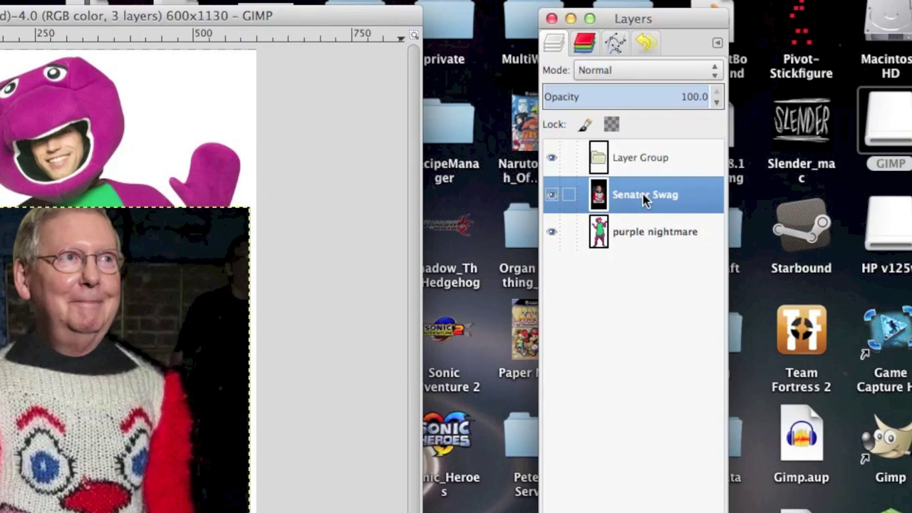
pyautogui.moveTo(643, 193); pyautogui.dragTo(641, 162)
pyautogui.moveTo(644, 194); pyautogui.dragTo(672, 176)
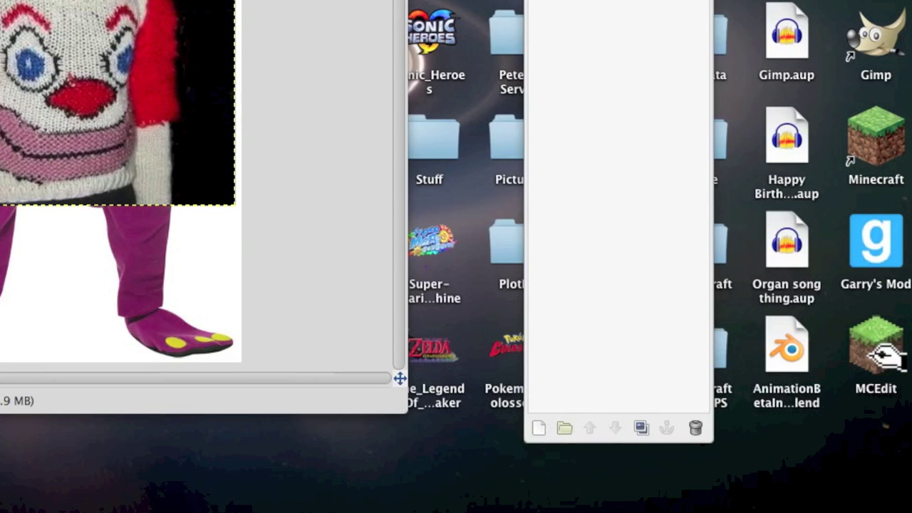
# Set up a new layer with Foreground color as its fill type
pyautogui.click(539, 427)
pyautogui.moveTo(137, 20); pyautogui.dragTo(691, 172)
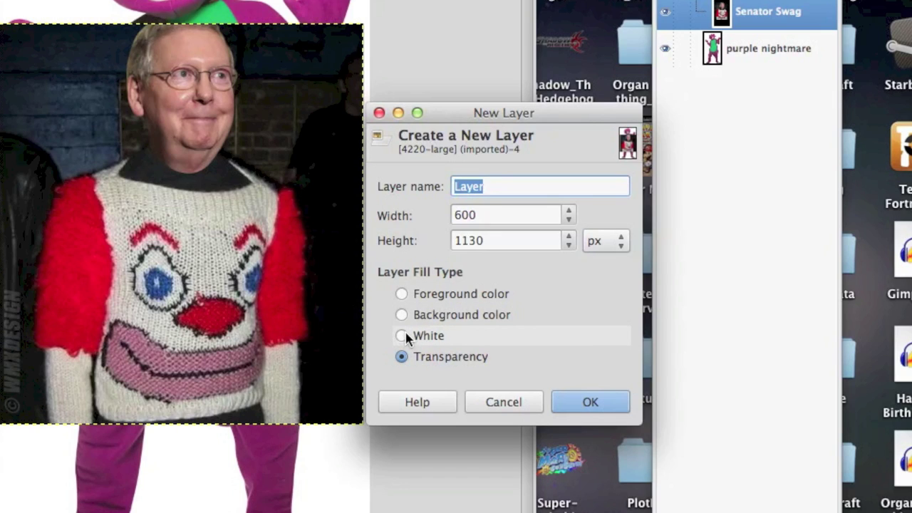
pyautogui.click(404, 336)
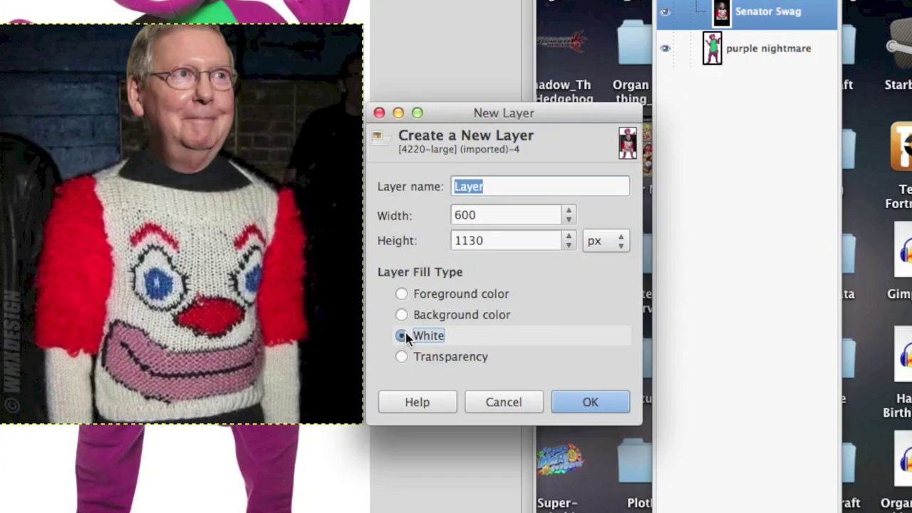
pyautogui.click(403, 358)
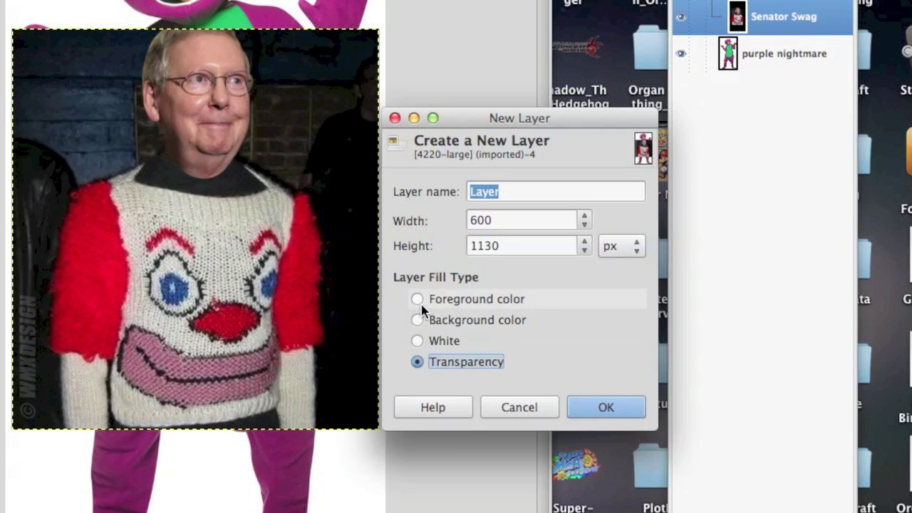
pyautogui.click(120, 300)
pyautogui.click(120, 313)
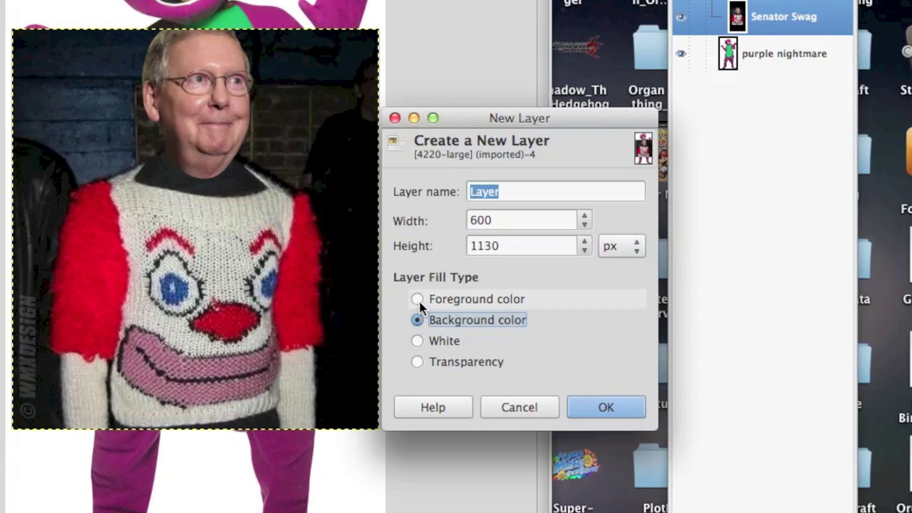
pyautogui.click(419, 302)
pyautogui.moveTo(610, 179); pyautogui.dragTo(452, 181)
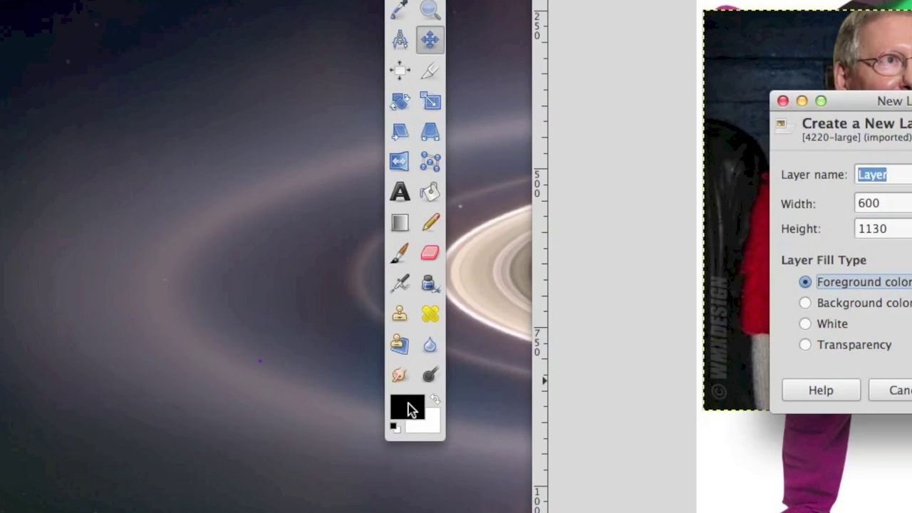
# Change the foreground colour to bright blue 00a2ff
pyautogui.click(412, 409)
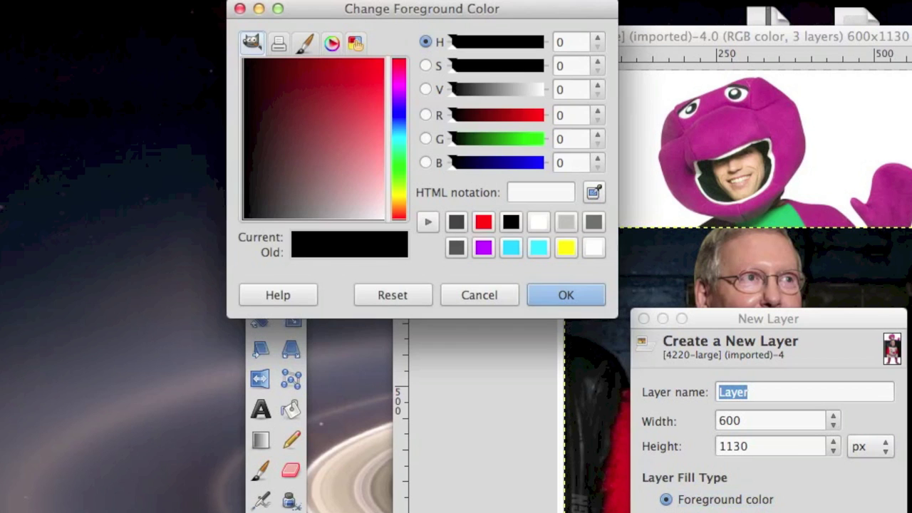
pyautogui.click(498, 0)
pyautogui.moveTo(498, 0); pyautogui.dragTo(511, 0)
pyautogui.click(502, 42)
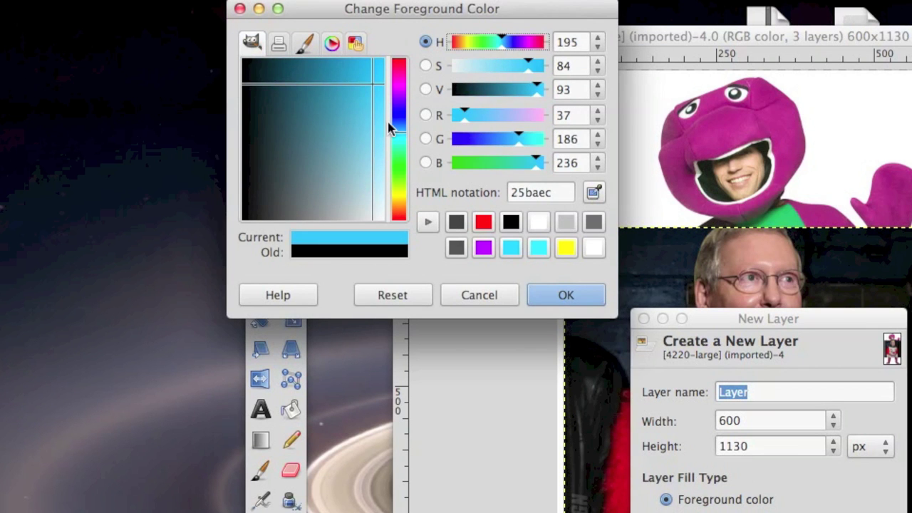
pyautogui.click(384, 60)
pyautogui.click(511, 139)
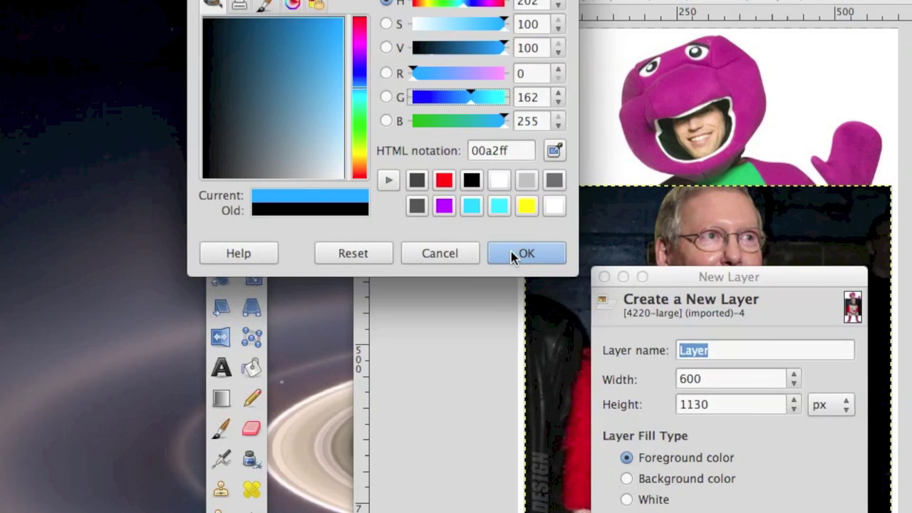
pyautogui.click(512, 253)
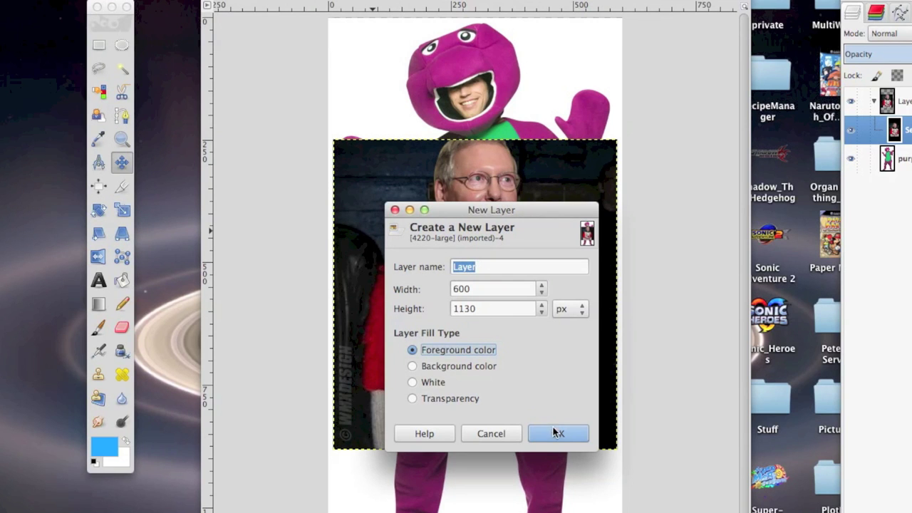
# Create the blue-filled layer and lower its opacity to 51.1
pyautogui.click(556, 432)
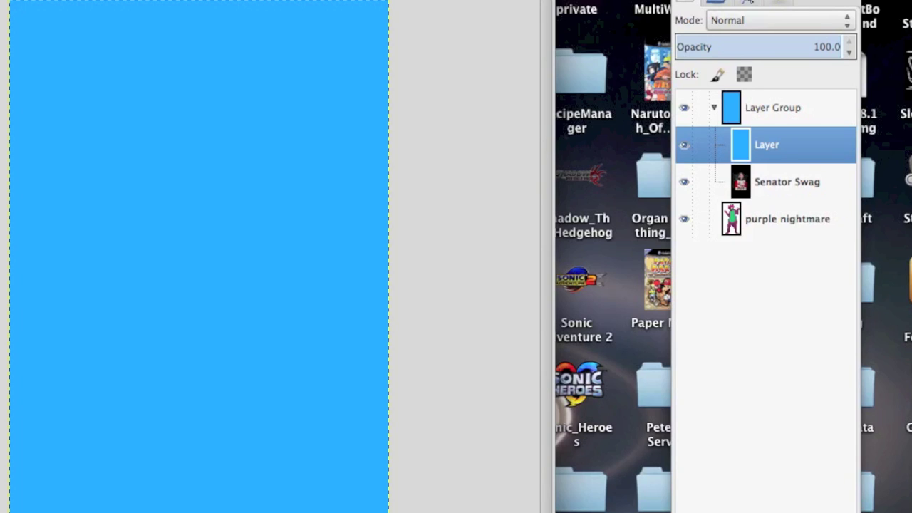
pyautogui.press('Down')
pyautogui.click(760, 144)
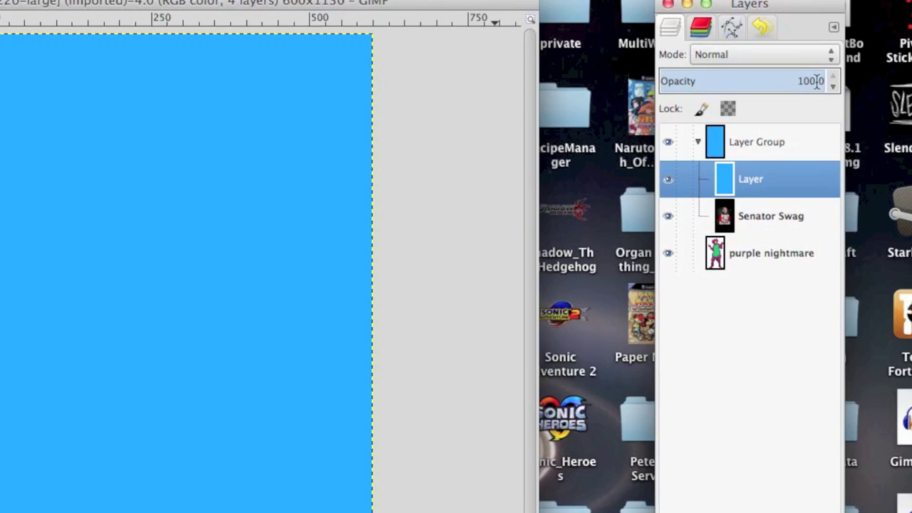
pyautogui.moveTo(804, 73); pyautogui.dragTo(774, 75)
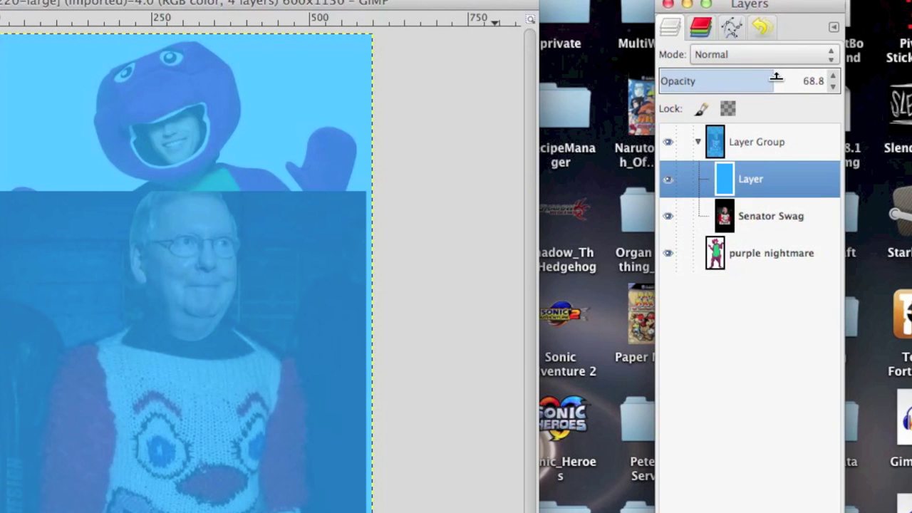
pyautogui.moveTo(776, 78); pyautogui.dragTo(745, 84)
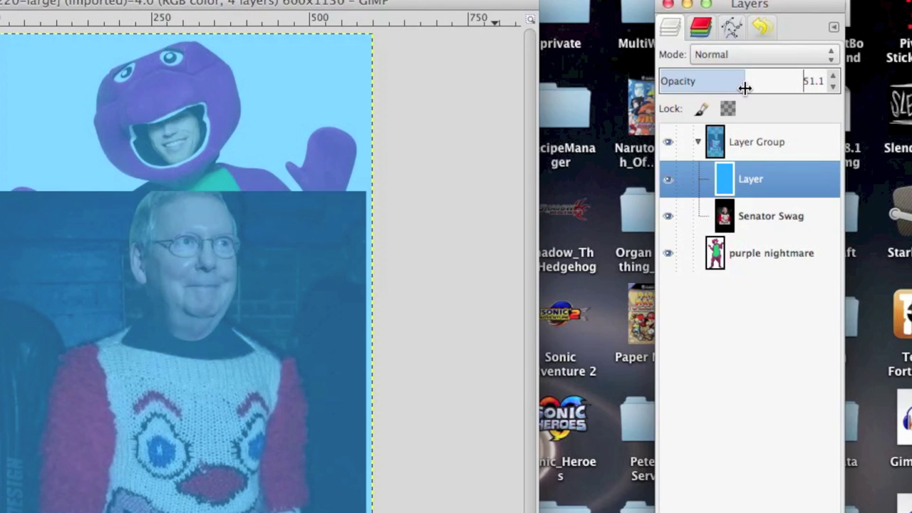
# Drag the blue layer and Senator Swag out of the group, then delete the empty group
pyautogui.click(757, 141)
pyautogui.moveTo(741, 180); pyautogui.dragTo(748, 293)
pyautogui.click(740, 194)
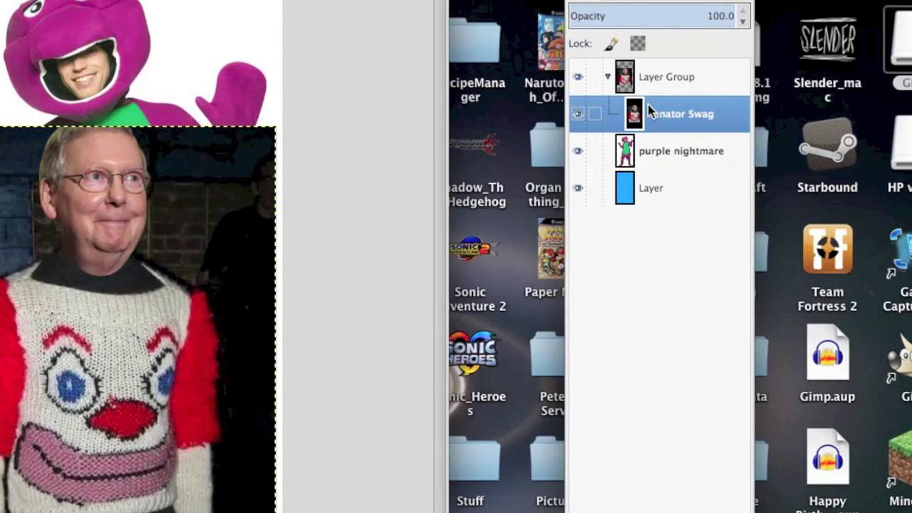
pyautogui.moveTo(650, 114); pyautogui.dragTo(656, 207)
pyautogui.click(670, 76)
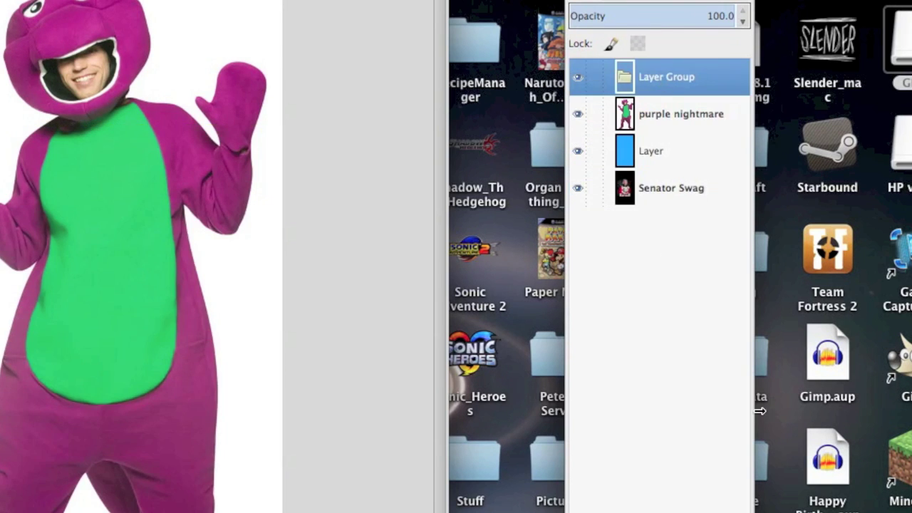
pyautogui.click(771, 497)
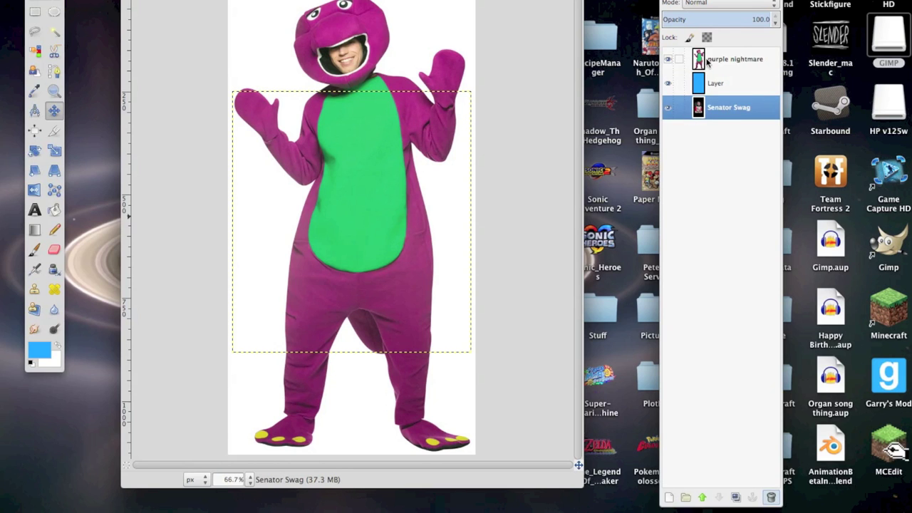
# Move purple nightmare to the bottom and try the Dissolve blend mode on the blue layer
pyautogui.moveTo(708, 63); pyautogui.dragTo(705, 120)
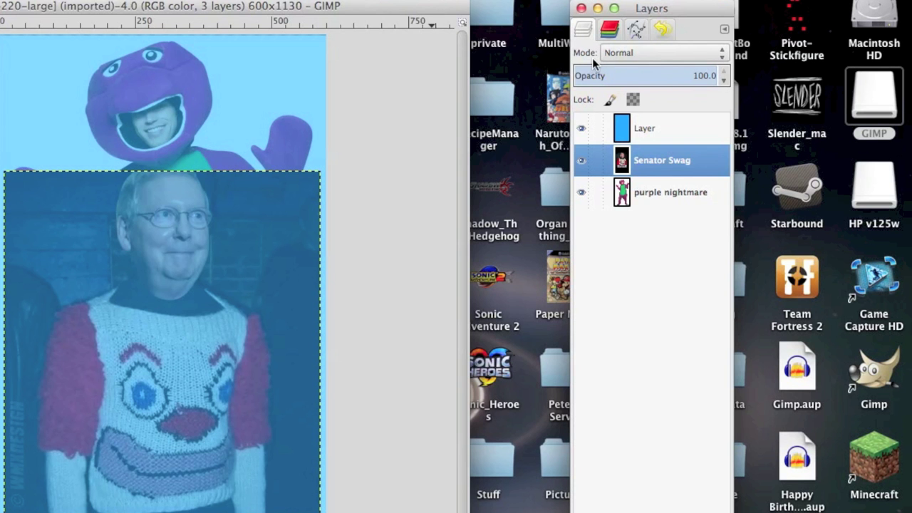
pyautogui.click(643, 55)
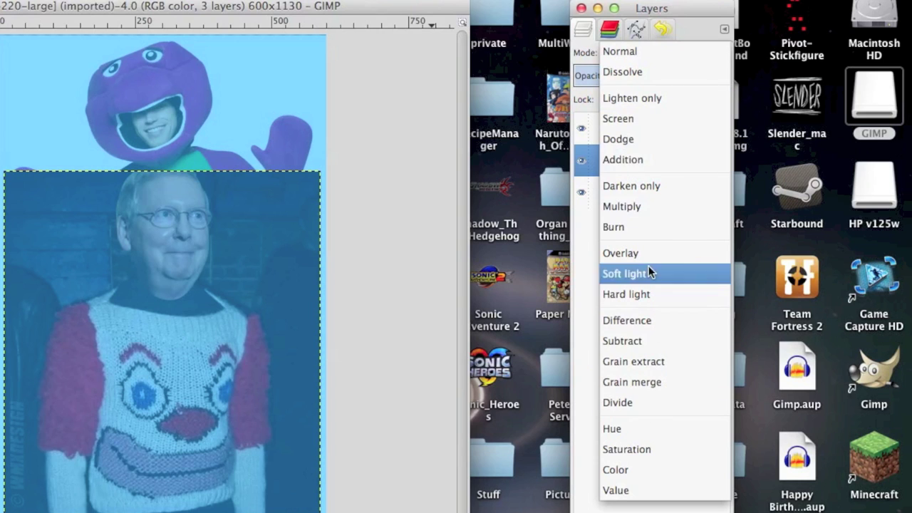
pyautogui.click(595, 234)
pyautogui.click(630, 139)
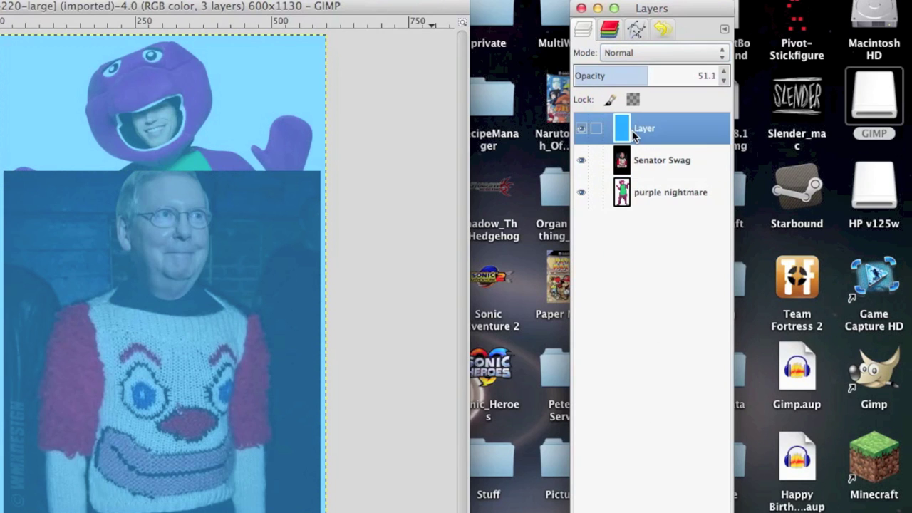
pyautogui.click(620, 54)
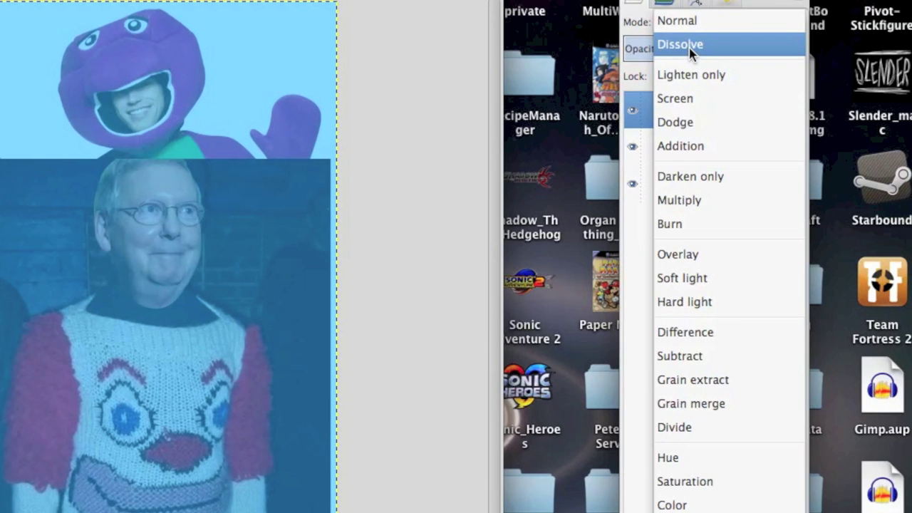
pyautogui.click(689, 53)
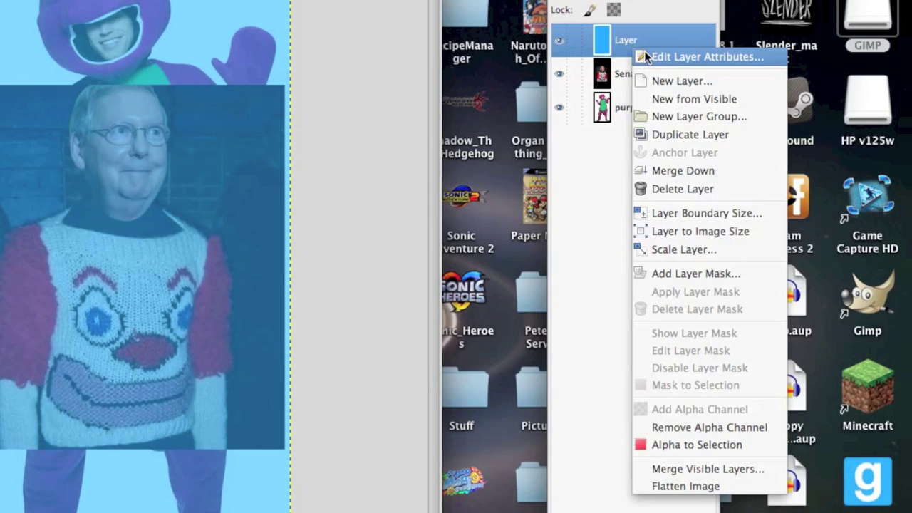
# Rename the blue layer to 'sweg' through its layer attributes
pyautogui.click(644, 50)
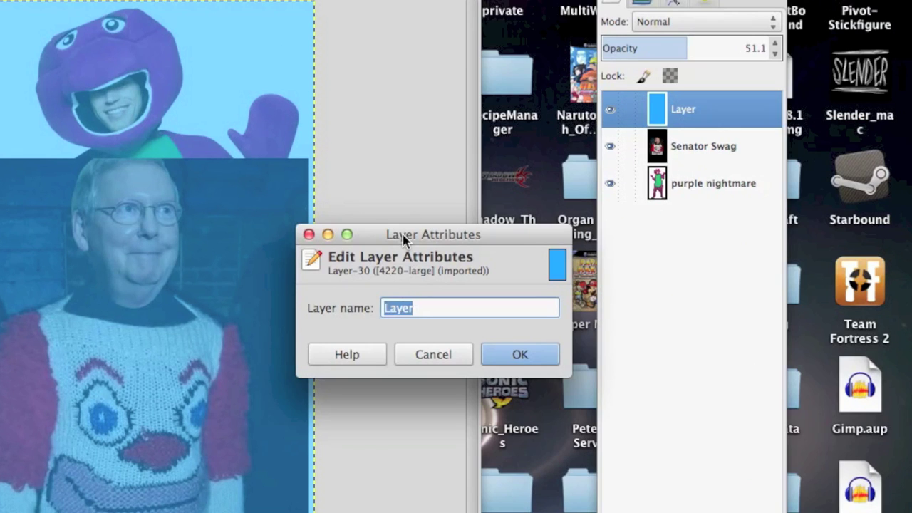
pyautogui.write('swag')
pyautogui.press('Return')
# Merge sweg down into Senator Swag, then undo the merge from the Undo History
pyautogui.rightClick(687, 111)
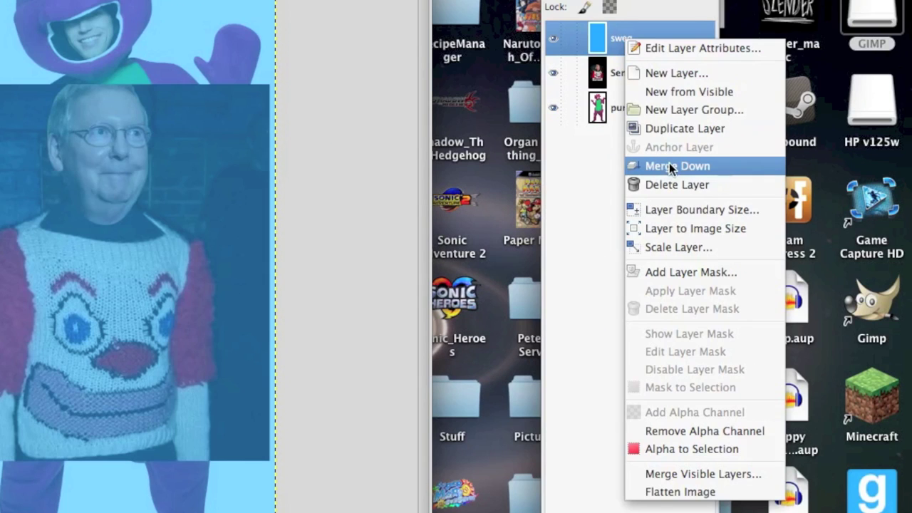
pyautogui.click(726, 165)
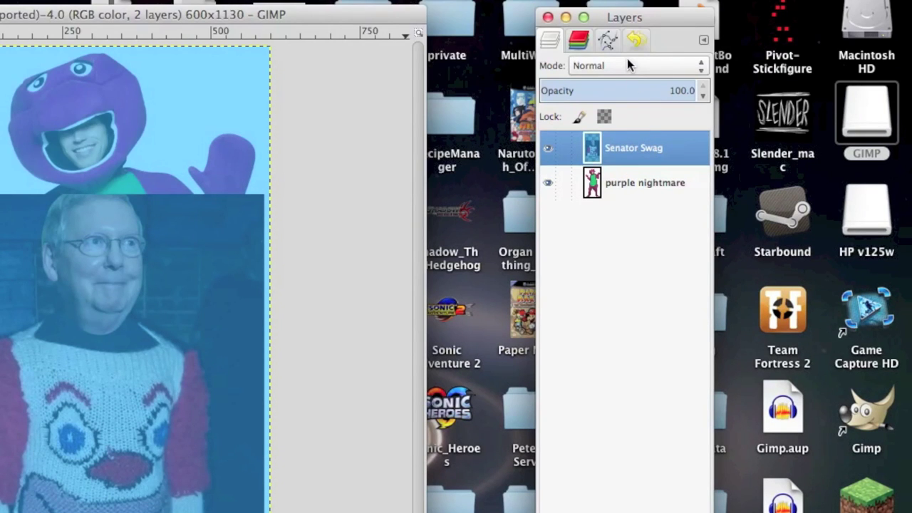
pyautogui.click(634, 40)
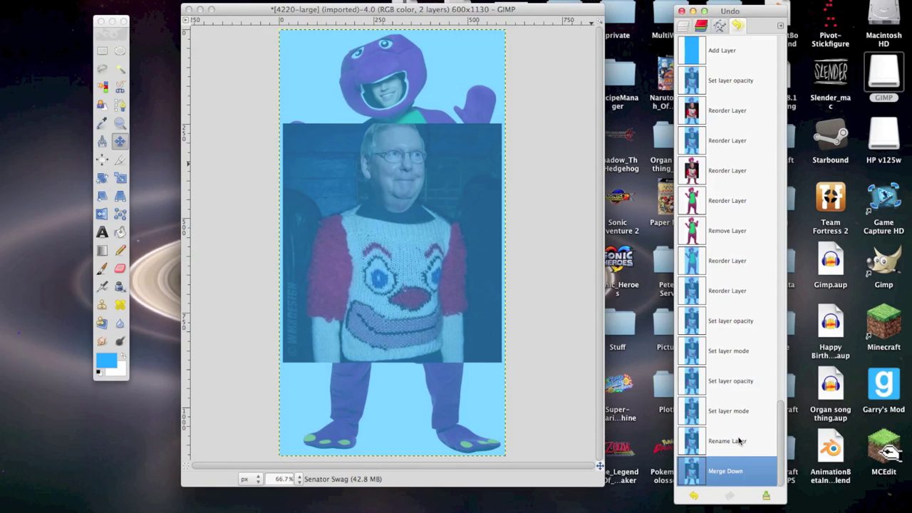
pyautogui.click(739, 441)
pyautogui.click(730, 210)
# Set Senator Swag's layer boundary to 700x700 centred, then expand it to image size
pyautogui.click(738, 441)
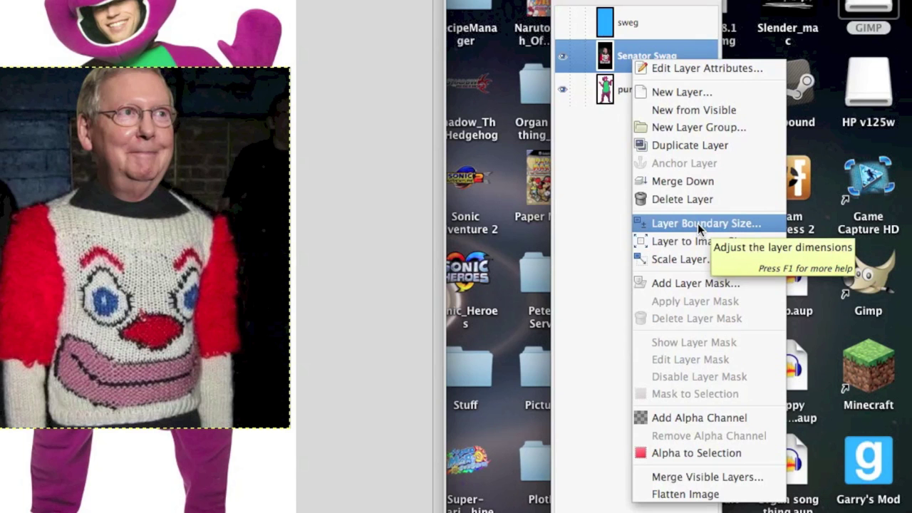
pyautogui.press('Escape')
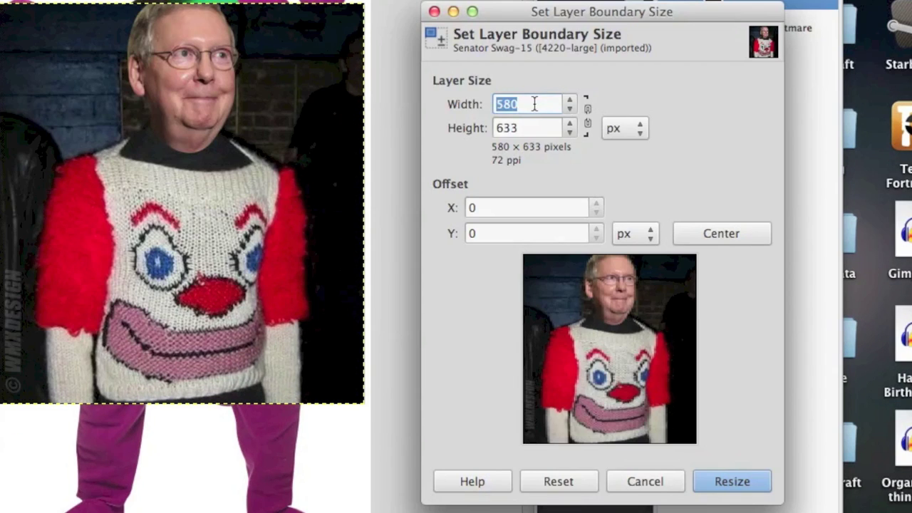
pyautogui.write('700')
pyautogui.press('Tab')
pyautogui.write('700')
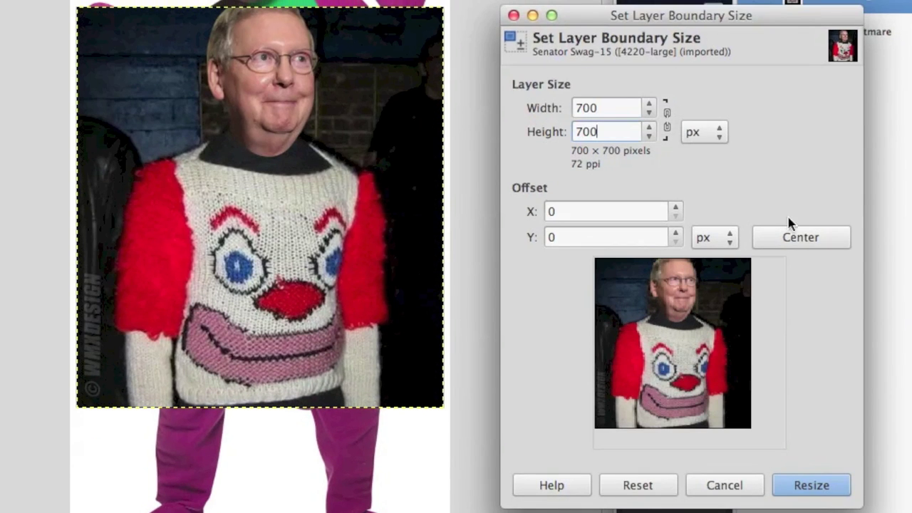
pyautogui.click(719, 234)
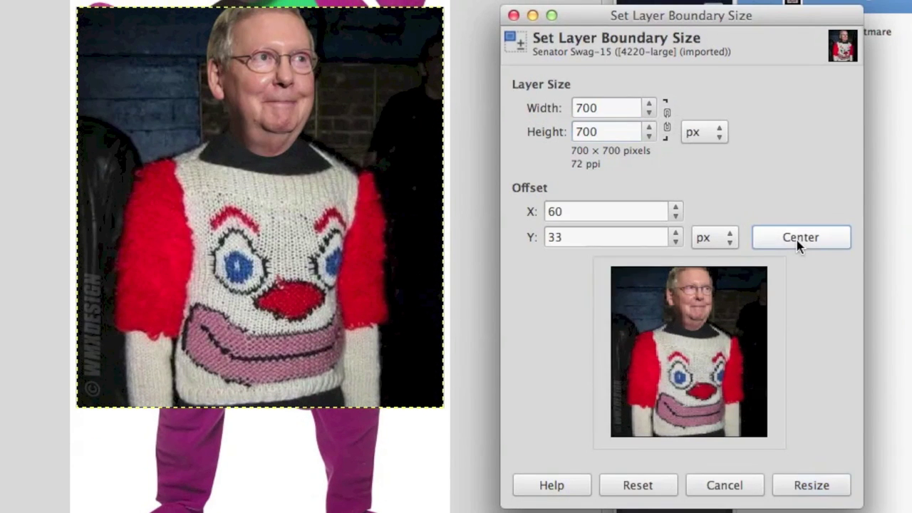
pyautogui.click(812, 485)
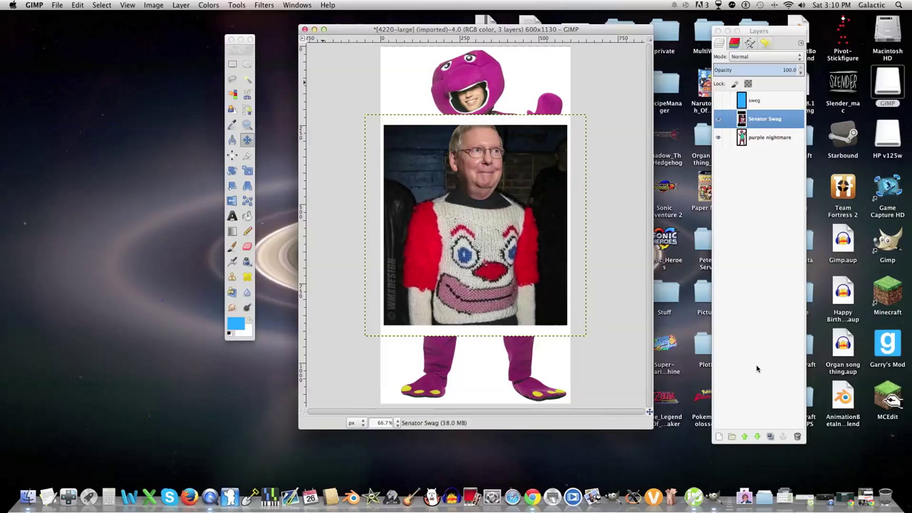
pyautogui.rightClick(747, 123)
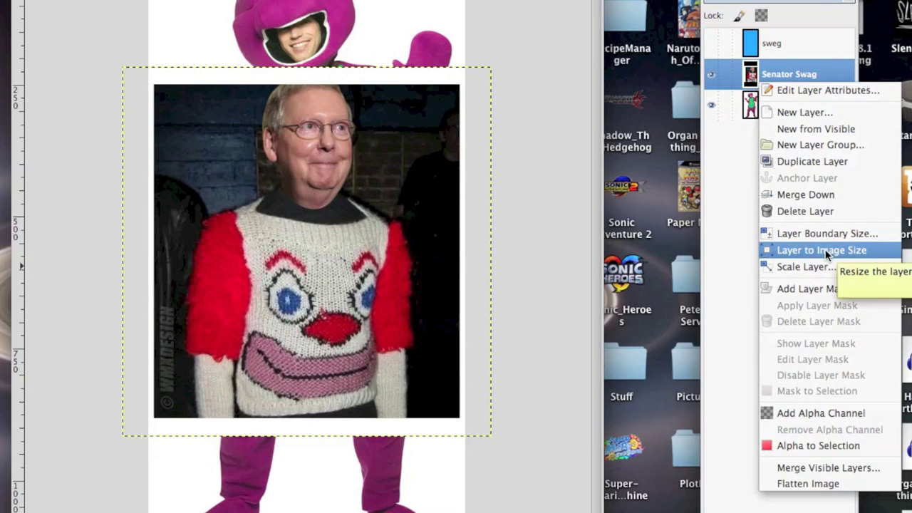
pyautogui.click(827, 251)
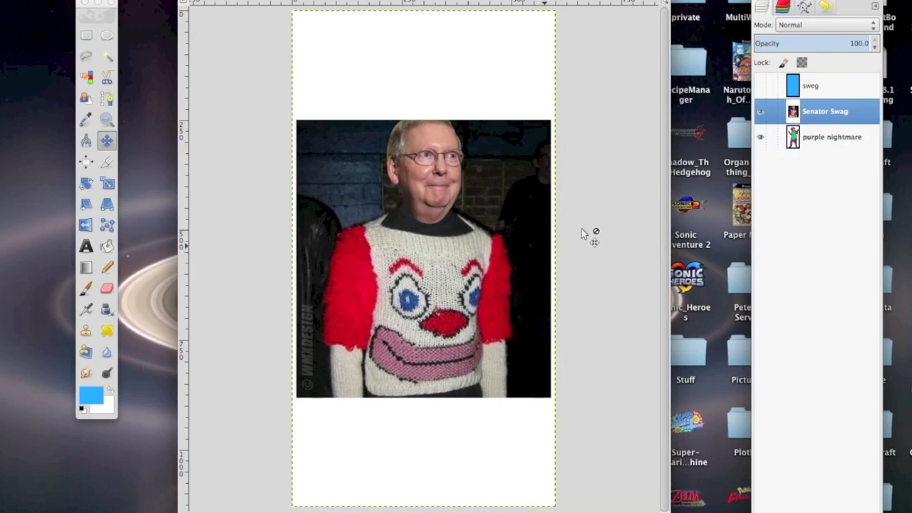
# Scale the Senator Swag layer to 90% width using percent units
pyautogui.rightClick(804, 112)
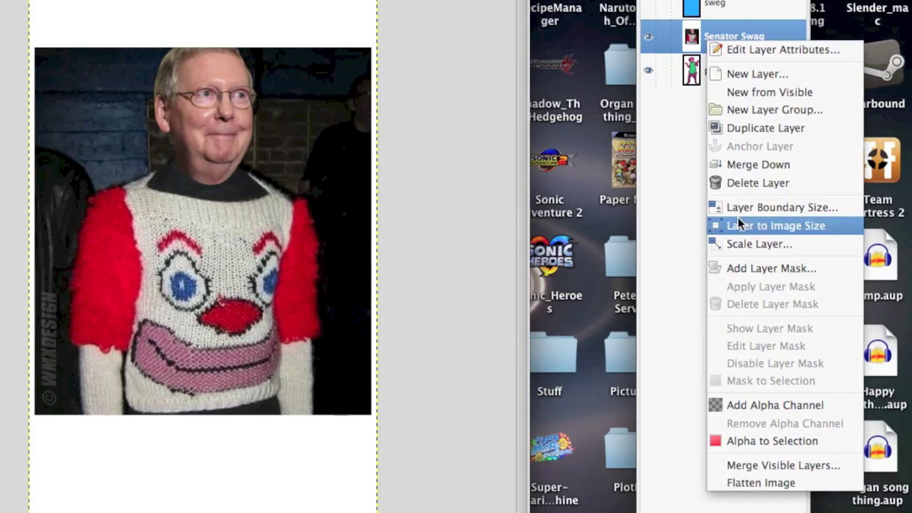
pyautogui.click(801, 245)
pyautogui.click(702, 238)
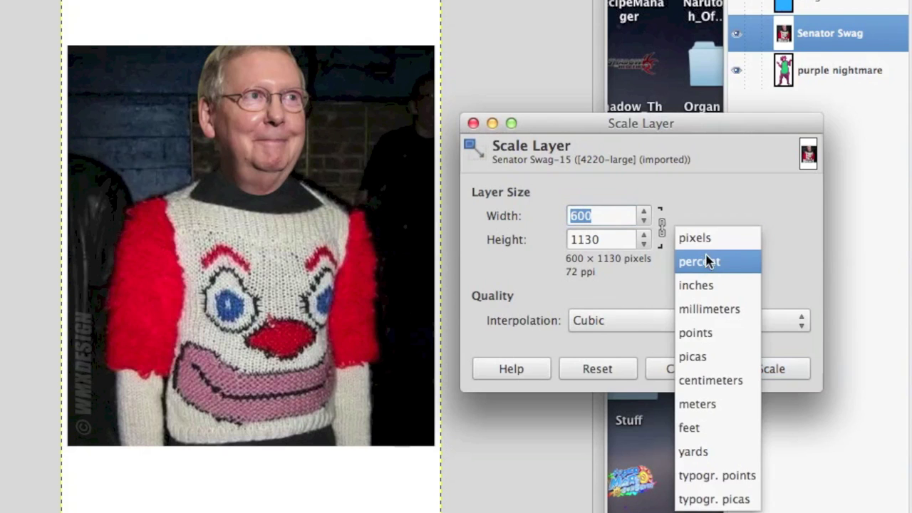
pyautogui.click(702, 262)
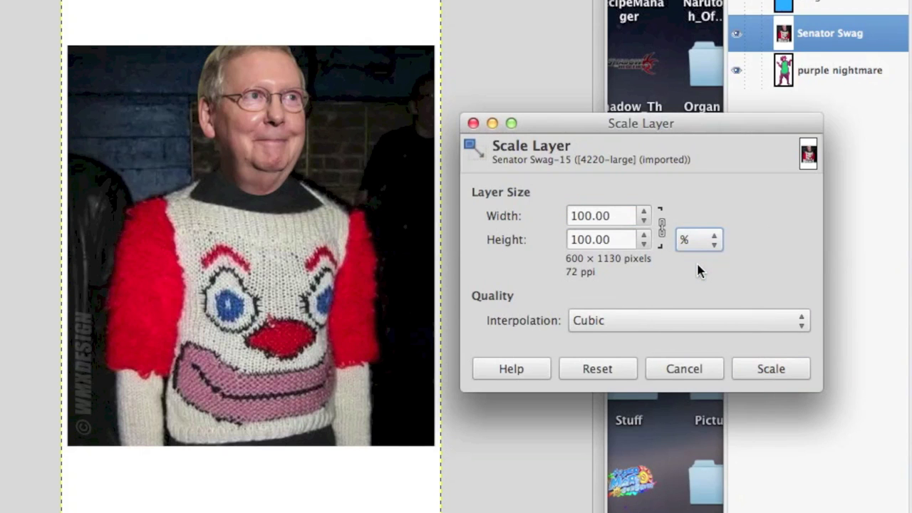
pyautogui.moveTo(583, 216); pyautogui.dragTo(565, 218)
pyautogui.write('9')
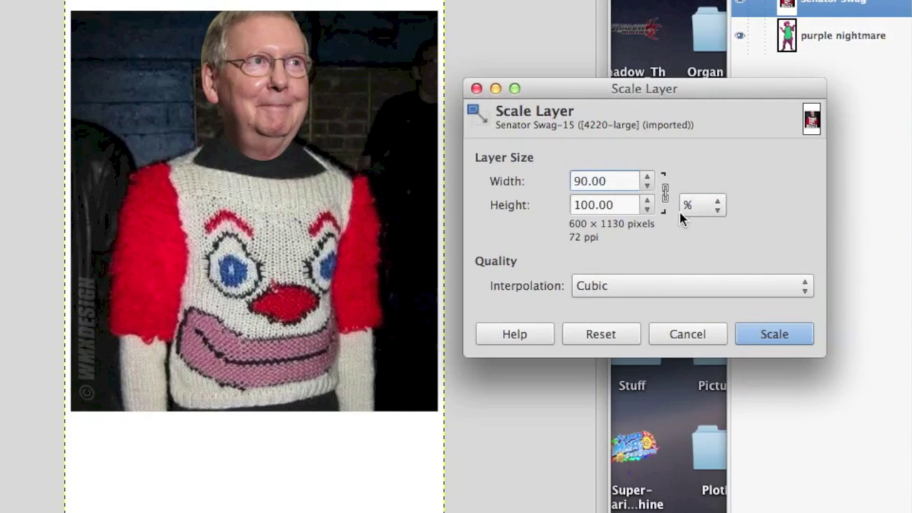
pyautogui.click(801, 339)
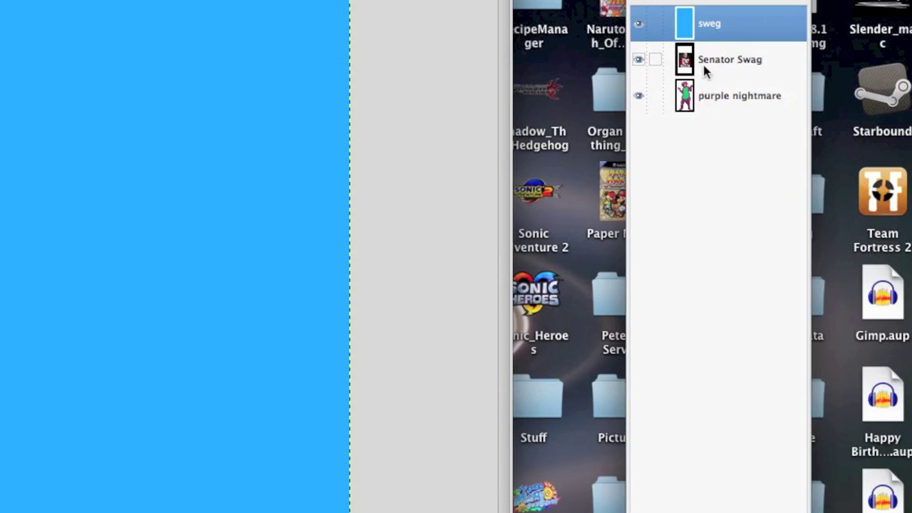
# Add a white, fully opaque mask to sweg and pick a slightly darker grey foreground
pyautogui.rightClick(740, 25)
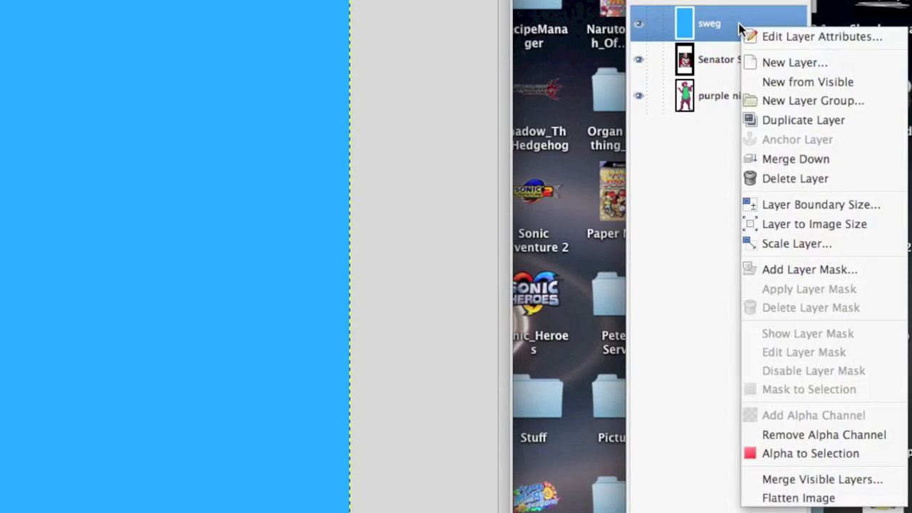
pyautogui.click(860, 272)
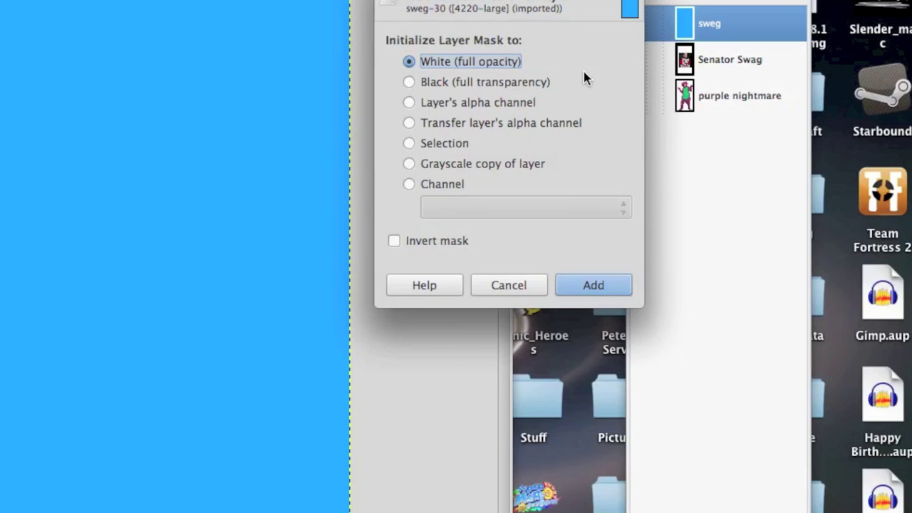
pyautogui.click(593, 284)
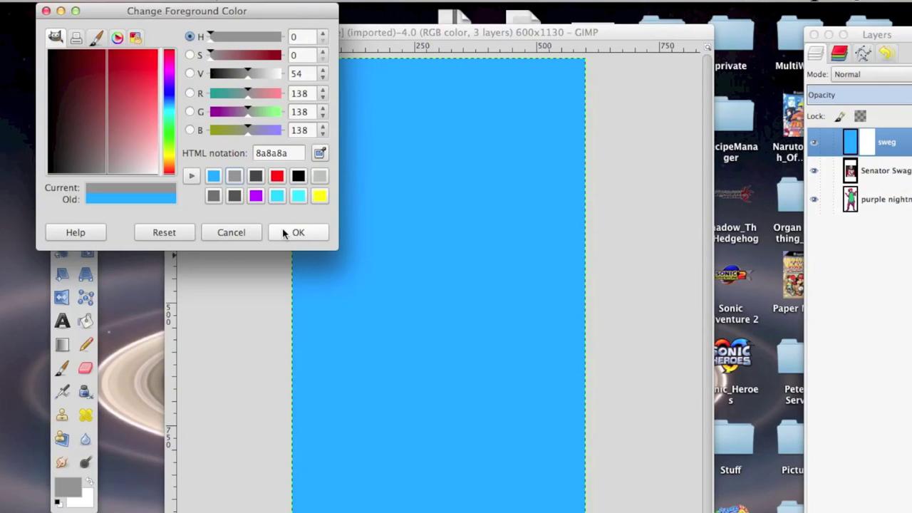
pyautogui.click(243, 73)
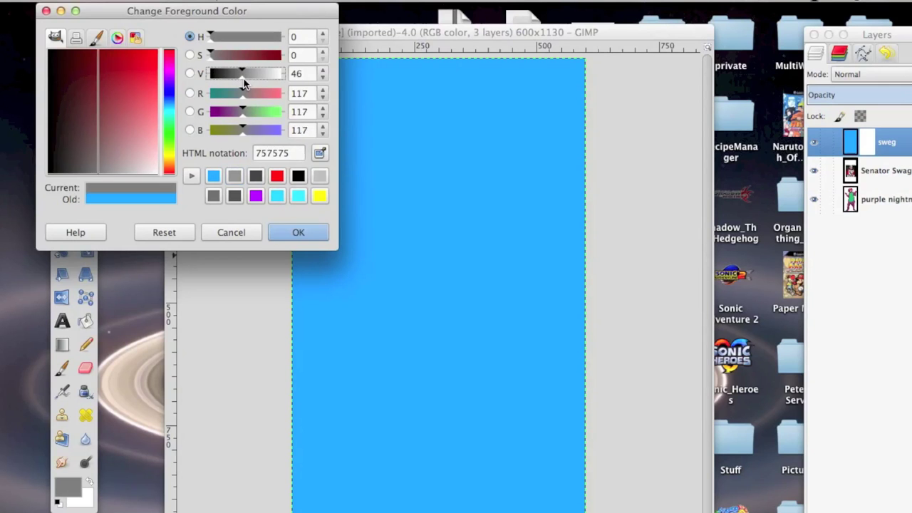
pyautogui.click(296, 234)
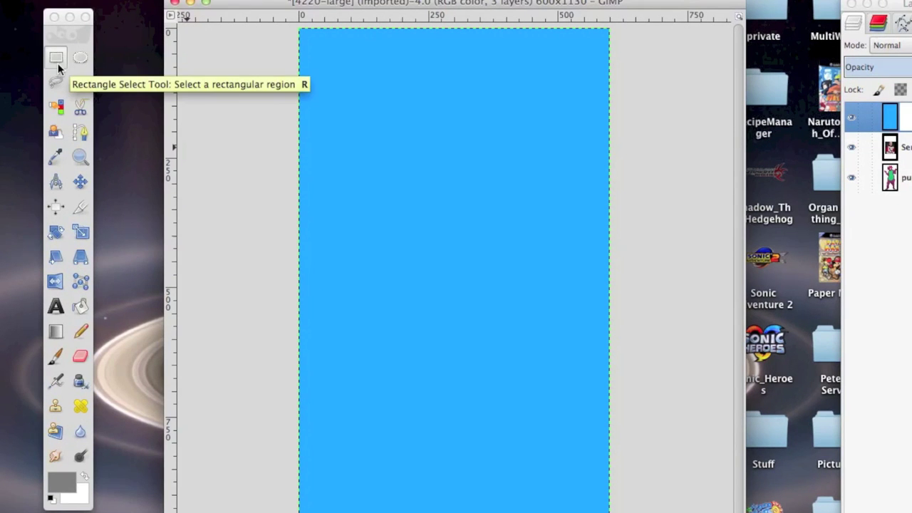
# Fill a rectangle in the upper middle of the mask with the foreground grey, then deselect
pyautogui.click(57, 62)
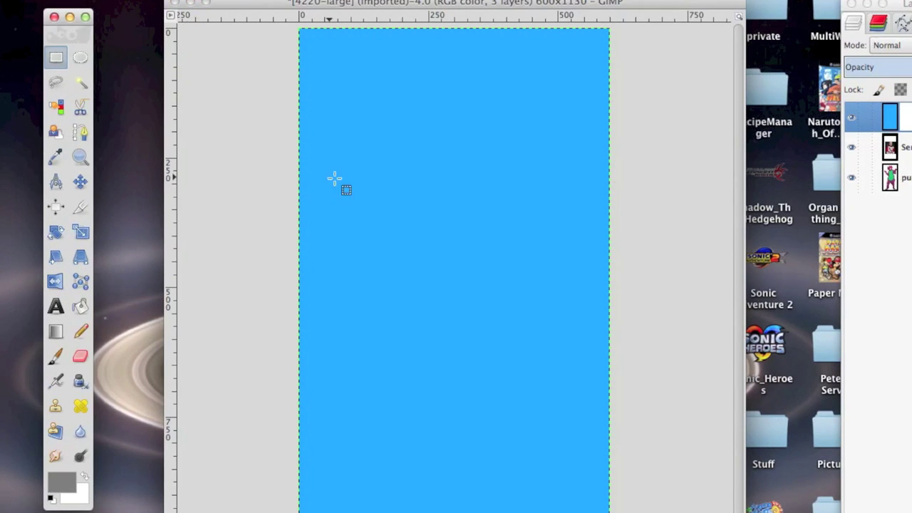
pyautogui.moveTo(361, 181); pyautogui.dragTo(555, 313)
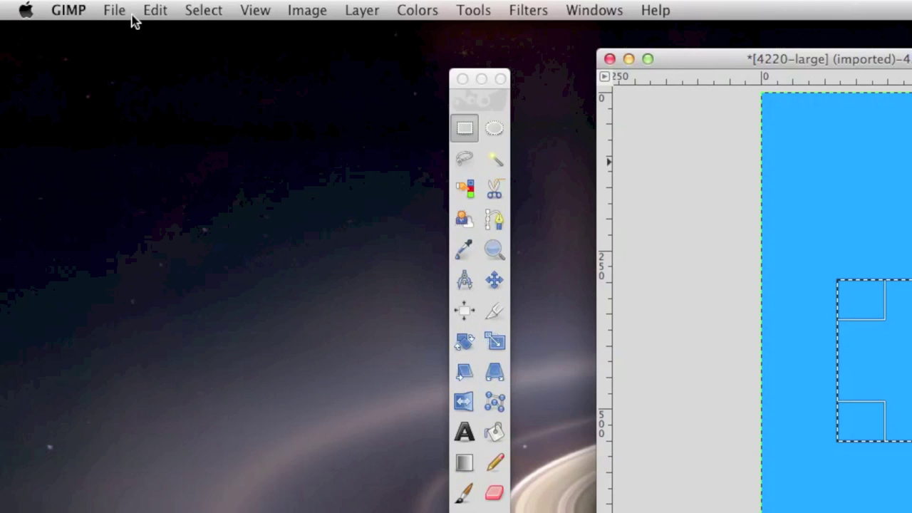
pyautogui.click(157, 20)
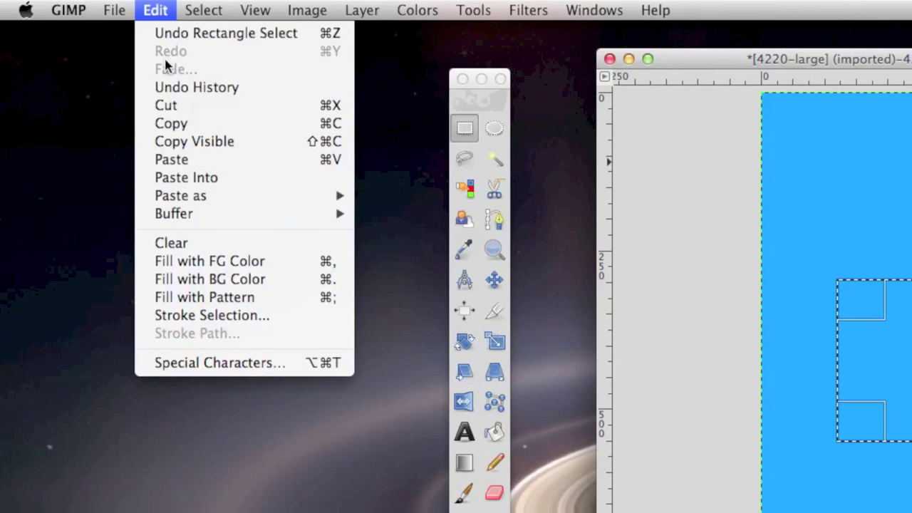
pyautogui.click(239, 262)
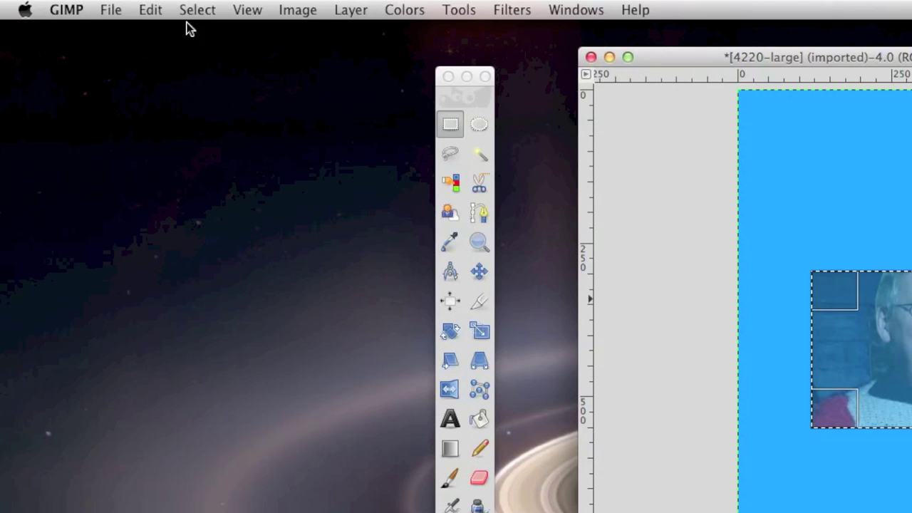
pyautogui.click(197, 10)
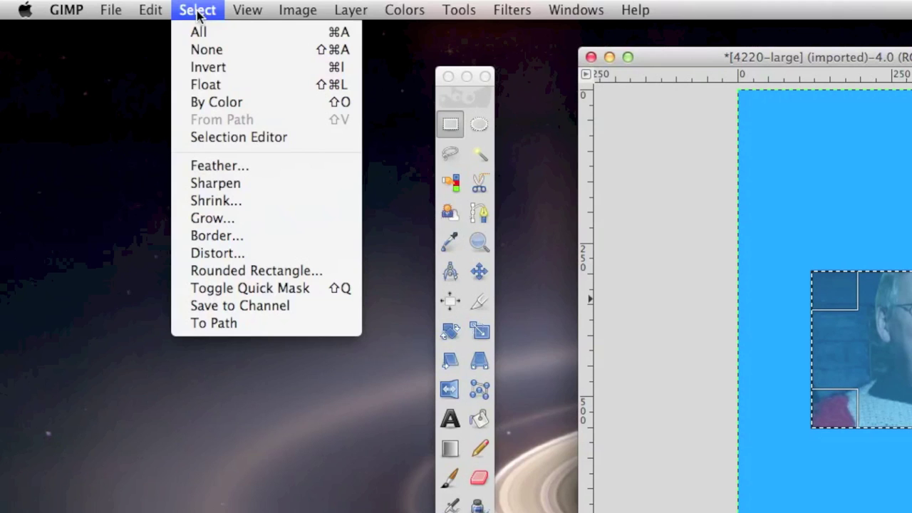
pyautogui.click(253, 51)
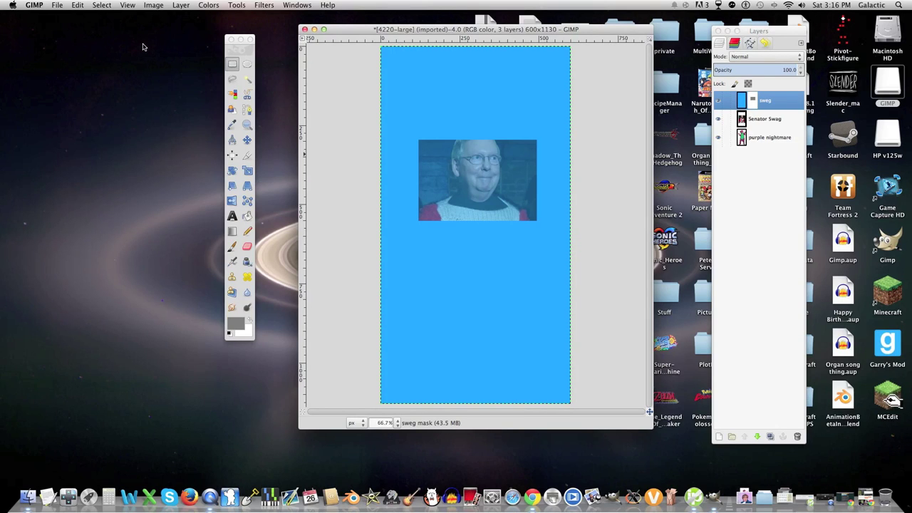
# Delete sweg's layer mask, add an alpha channel, and clear its blue fill
pyautogui.rightClick(756, 101)
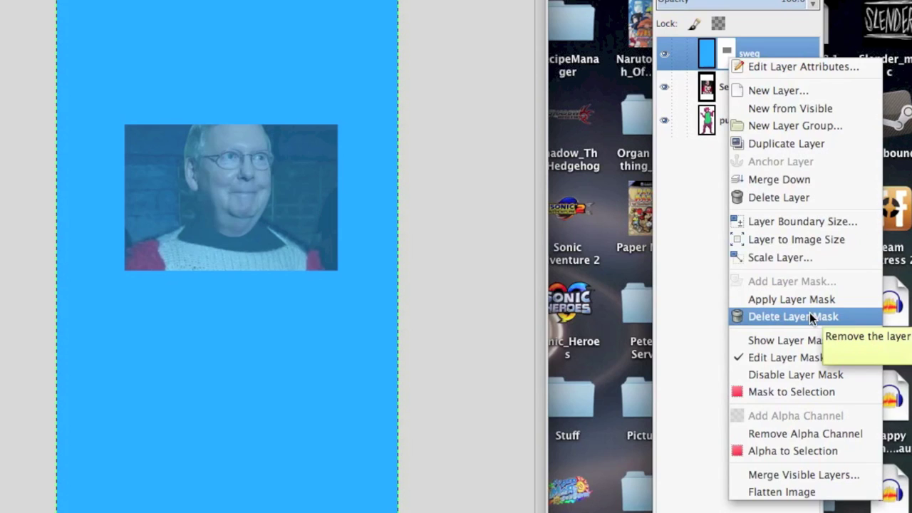
pyautogui.click(809, 316)
pyautogui.rightClick(753, 58)
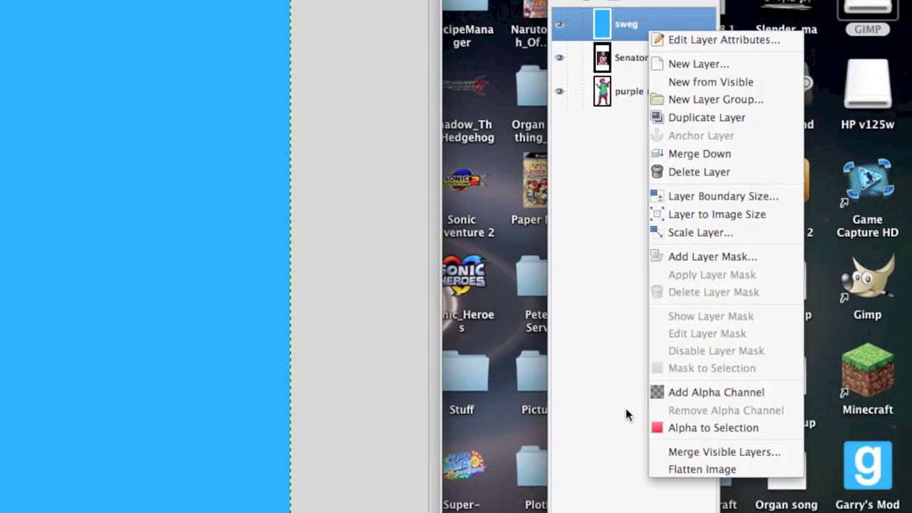
pyautogui.click(784, 394)
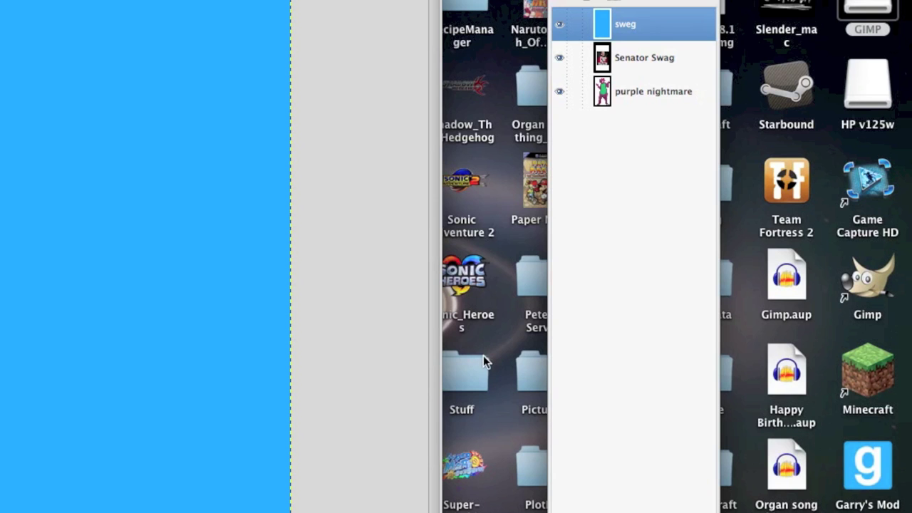
pyautogui.click(156, 10)
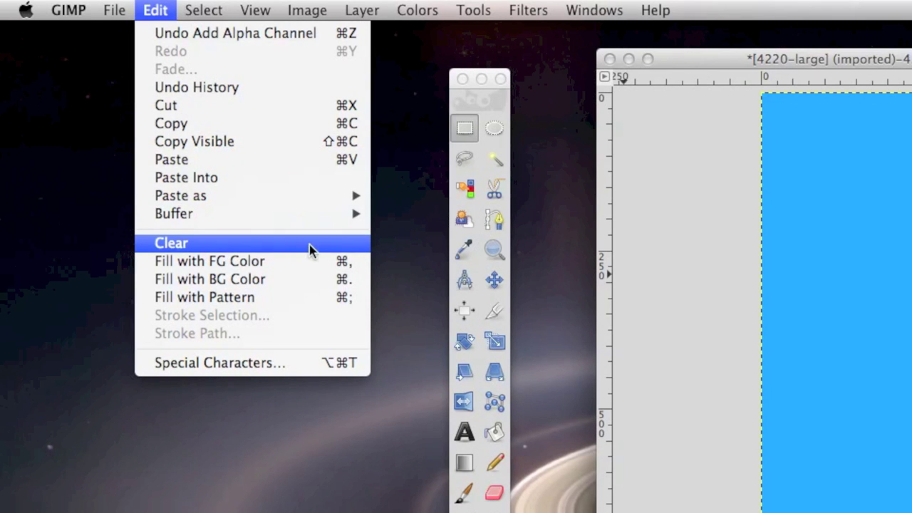
pyautogui.click(310, 246)
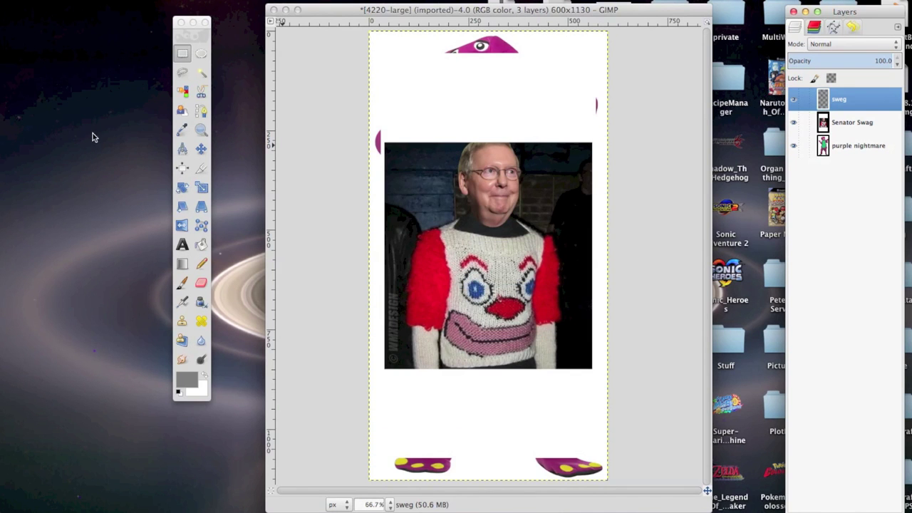
# On Senator Swag, remove the alpha channel, clear the layer, and apply Alpha to Selection
pyautogui.rightClick(887, 121)
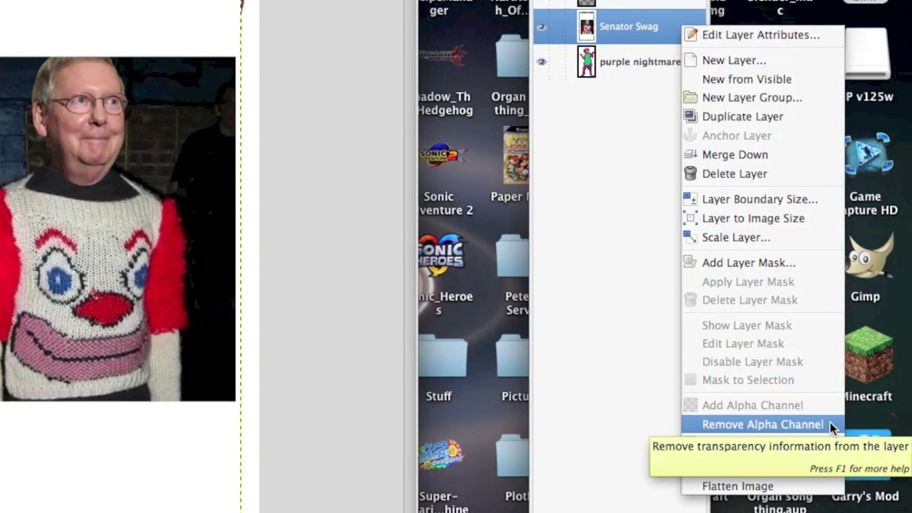
pyautogui.click(830, 422)
pyautogui.click(156, 10)
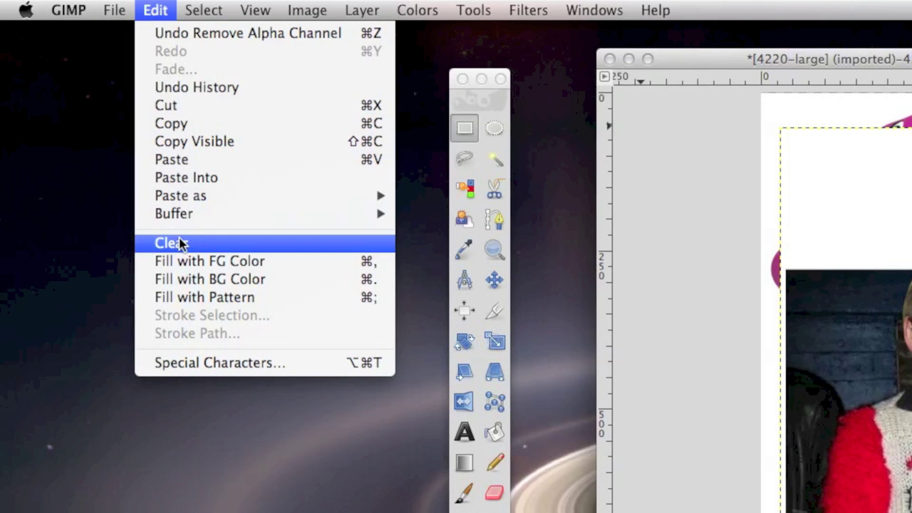
pyautogui.click(179, 244)
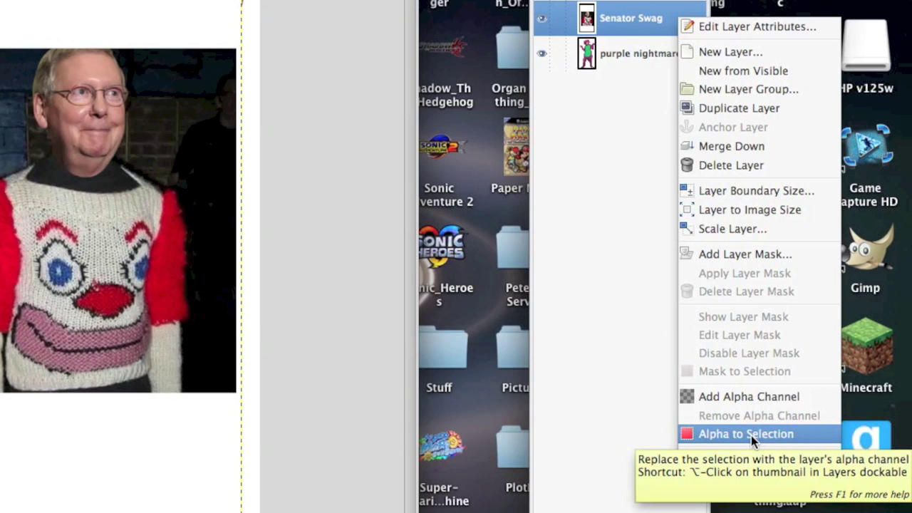
pyautogui.click(798, 435)
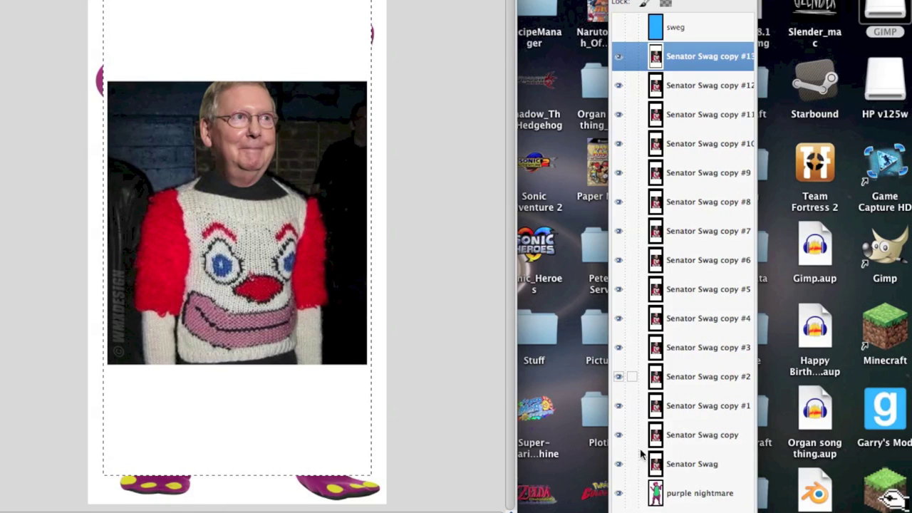
# Hide purple nightmare, merge the visible Senator Swag copies, and delete the merged layer
pyautogui.click(619, 493)
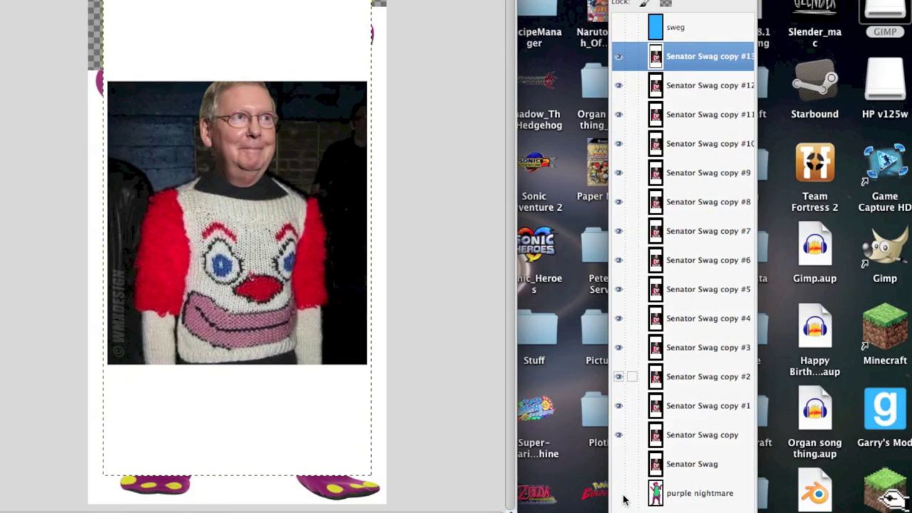
pyautogui.rightClick(683, 438)
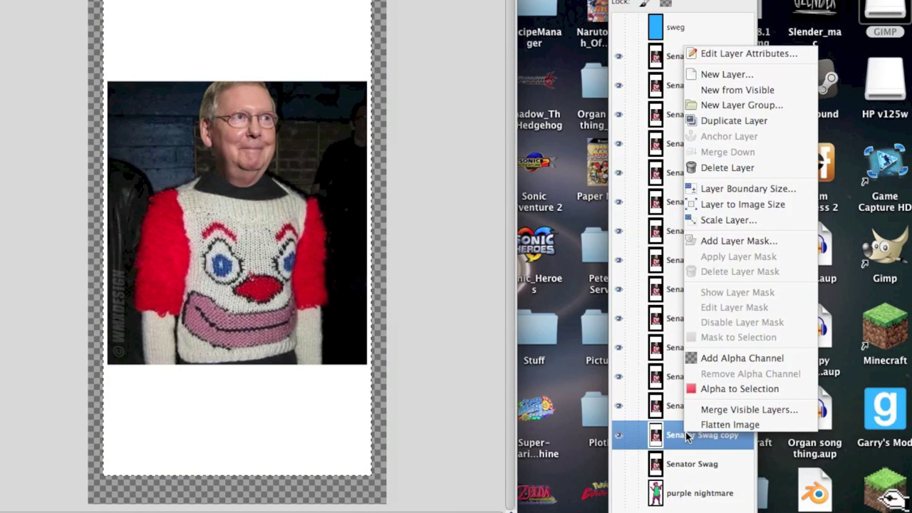
pyautogui.click(809, 417)
pyautogui.click(593, 320)
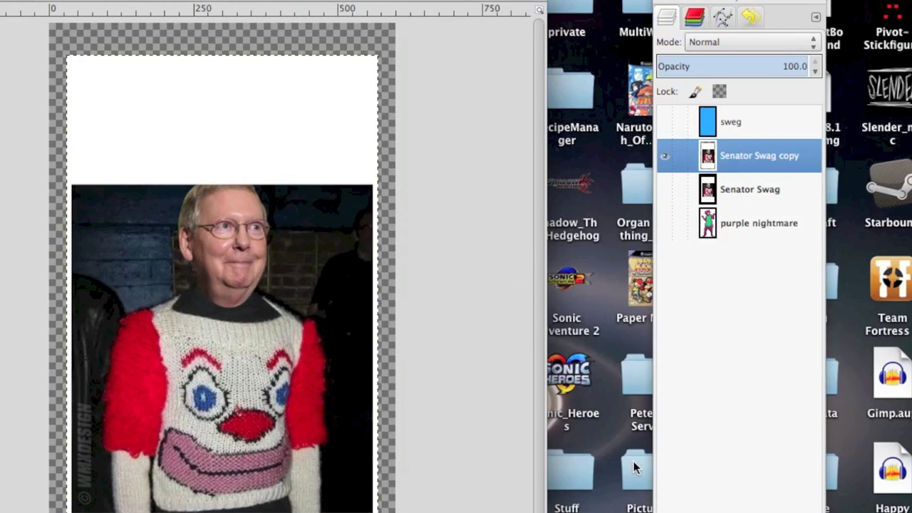
pyautogui.click(809, 512)
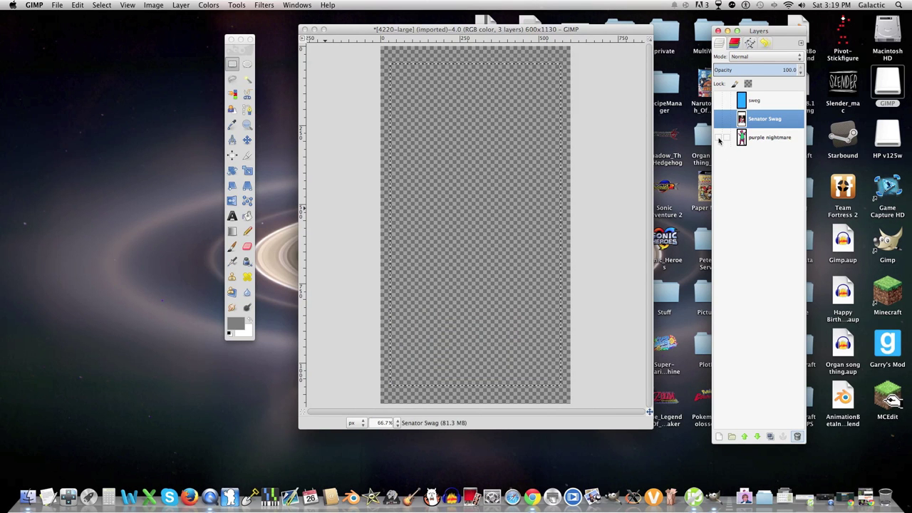
# Show purple nightmare, Senator Swag and sweg again, then flatten the image
pyautogui.click(718, 137)
pyautogui.click(719, 119)
pyautogui.click(719, 100)
pyautogui.rightClick(750, 141)
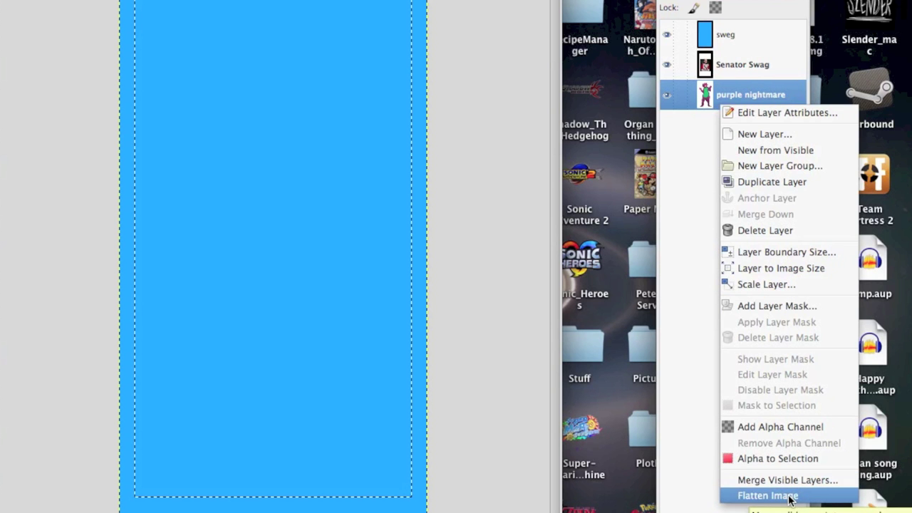
pyautogui.click(789, 497)
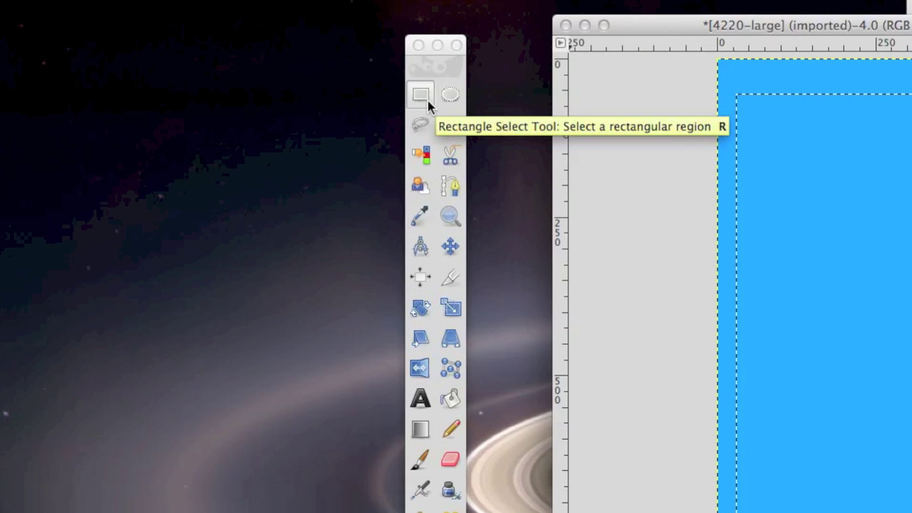
# Select a mid-canvas rectangle, brush grey strokes inside, then fill it with foreground grey
pyautogui.click(427, 98)
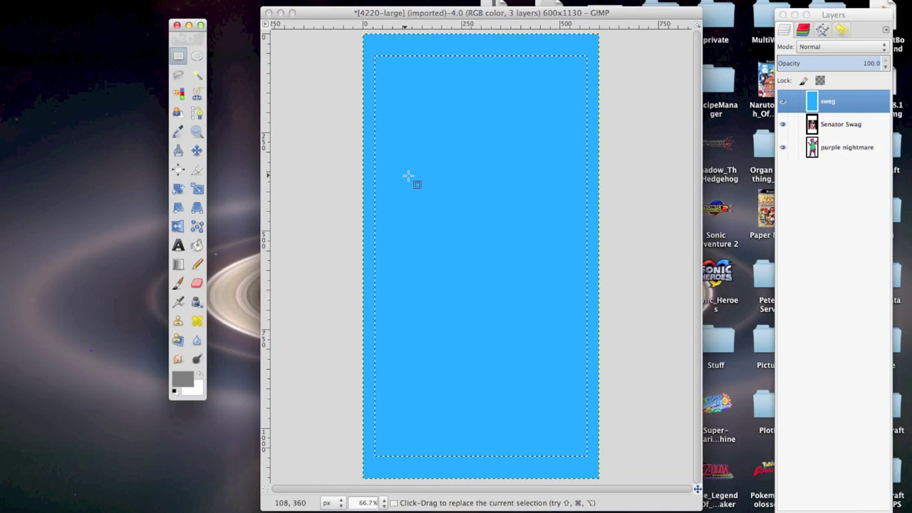
pyautogui.click(439, 266)
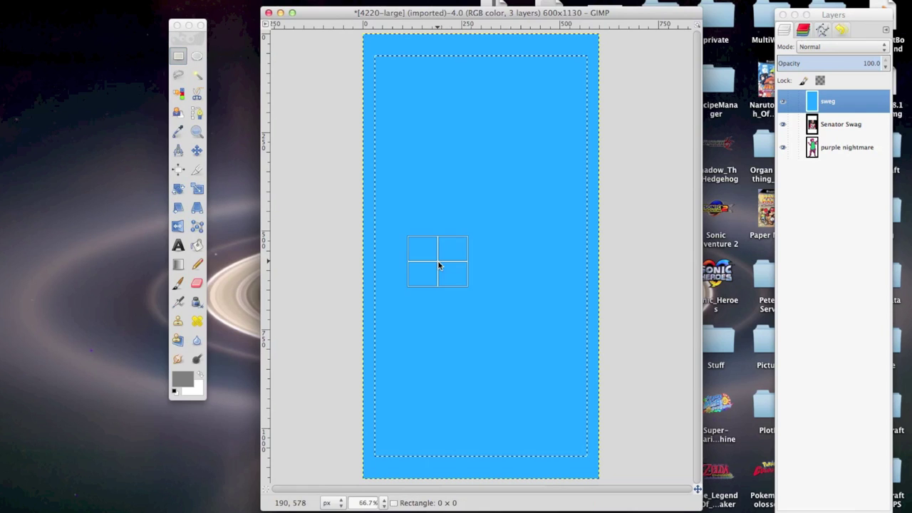
pyautogui.moveTo(439, 266); pyautogui.dragTo(530, 324)
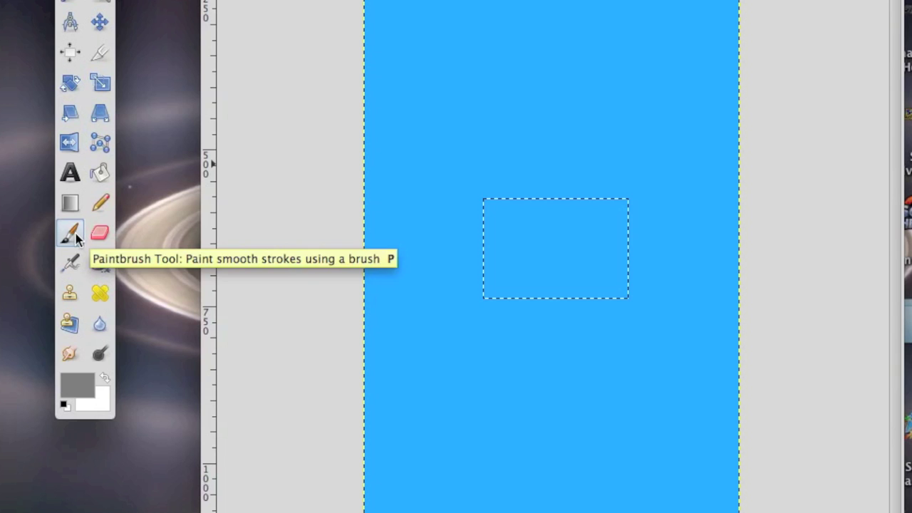
pyautogui.click(178, 283)
pyautogui.moveTo(558, 226); pyautogui.dragTo(571, 247)
pyautogui.moveTo(624, 262)
pyautogui.mouseDown()
pyautogui.moveTo(580, 226)
pyautogui.moveTo(482, 258)
pyautogui.mouseUp()
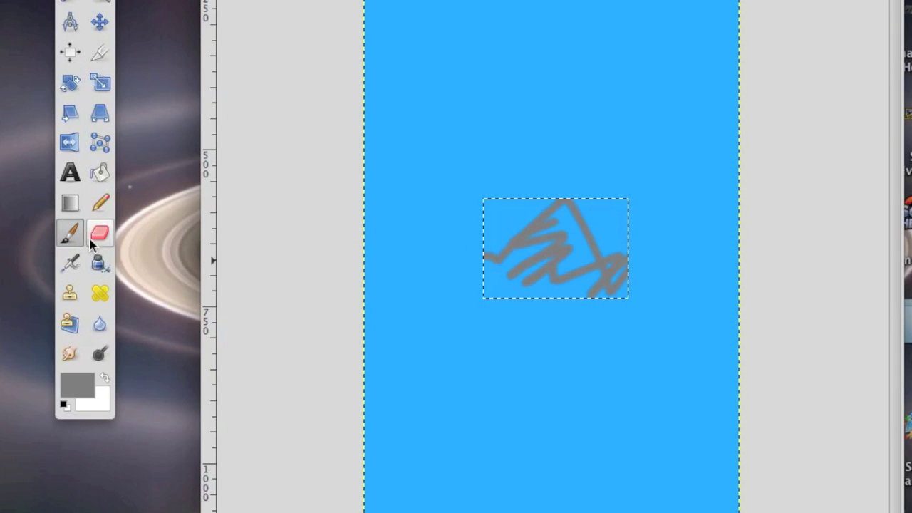
pyautogui.click(79, 10)
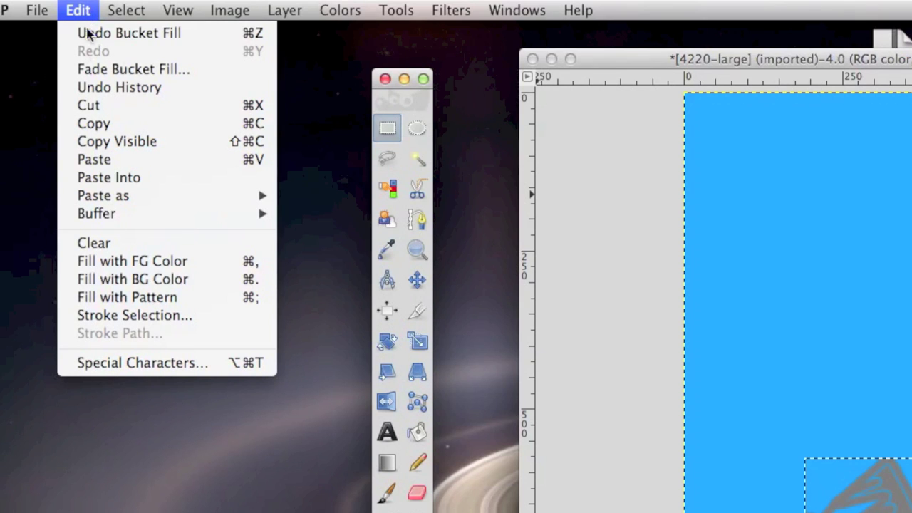
pyautogui.click(202, 262)
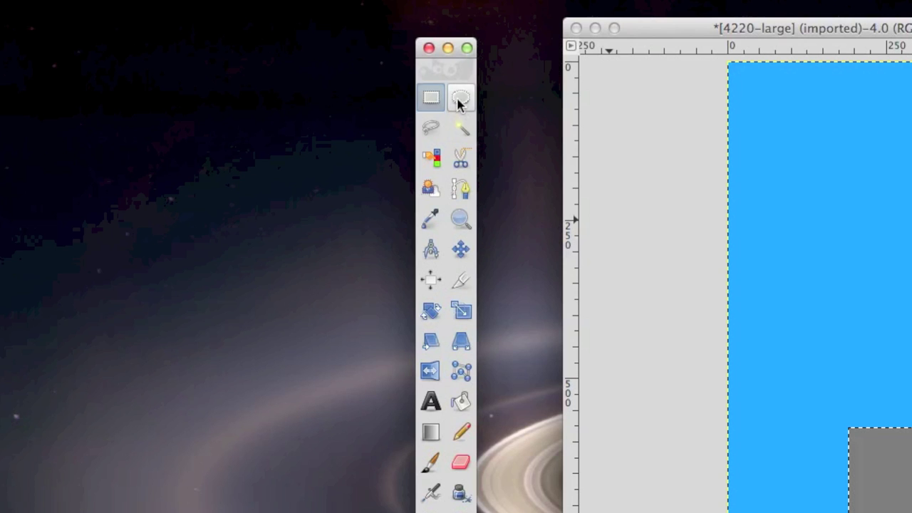
# Select an oval on the blue canvas and fill it with grey
pyautogui.click(191, 53)
pyautogui.moveTo(391, 133); pyautogui.dragTo(464, 221)
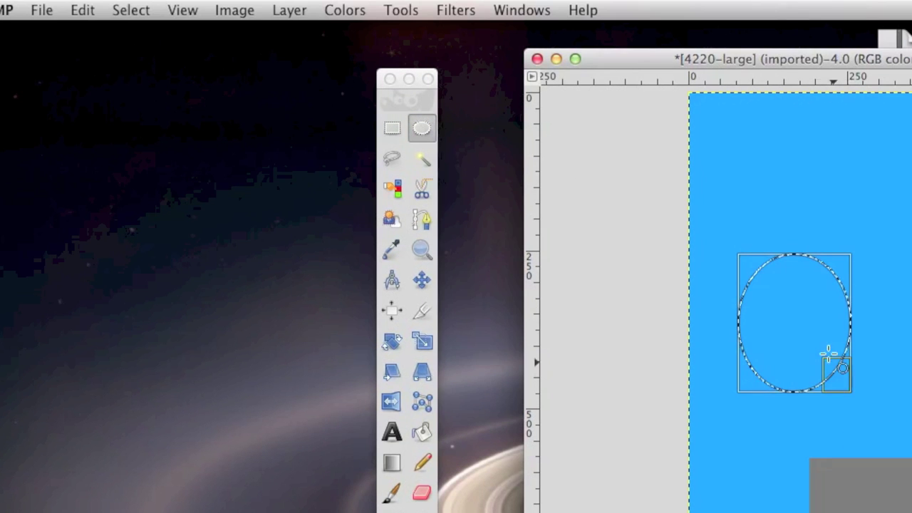
pyautogui.click(82, 10)
pyautogui.click(130, 268)
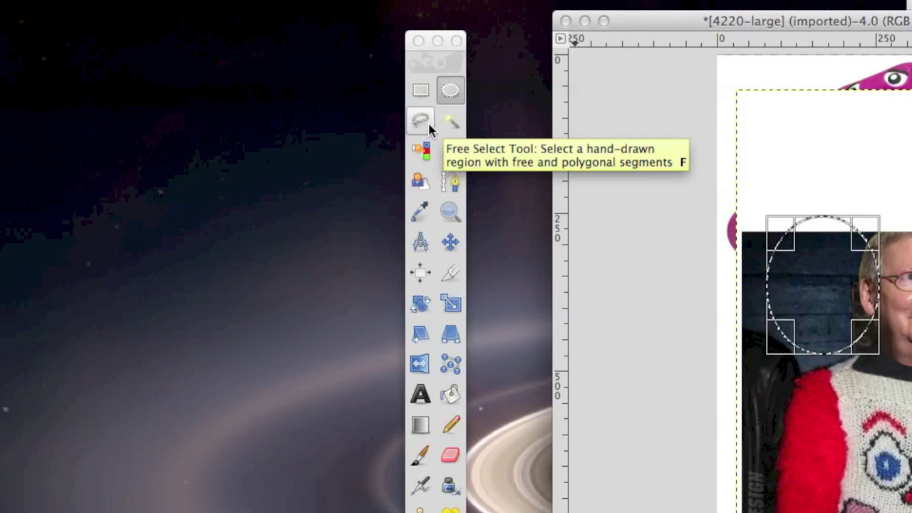
# Outline the man's head and sweater with Free Select points and commit the selection
pyautogui.click(428, 124)
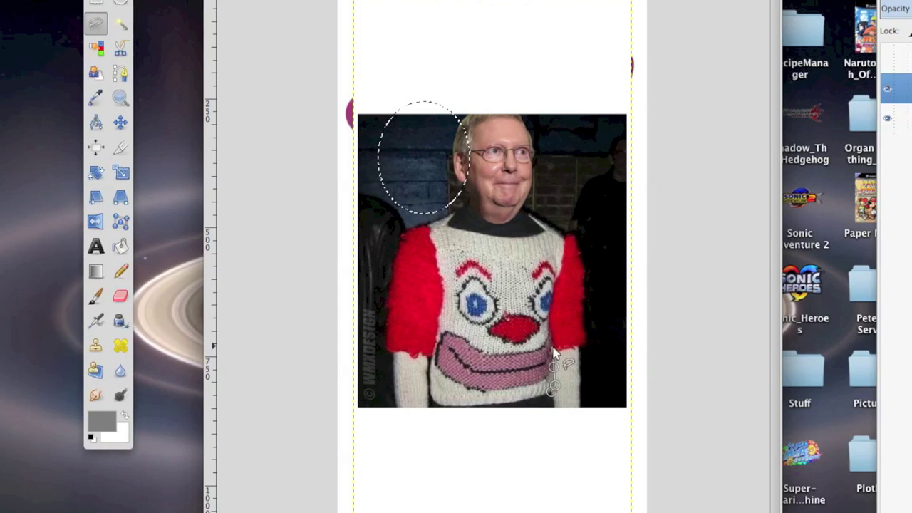
pyautogui.moveTo(554, 367); pyautogui.dragTo(551, 330)
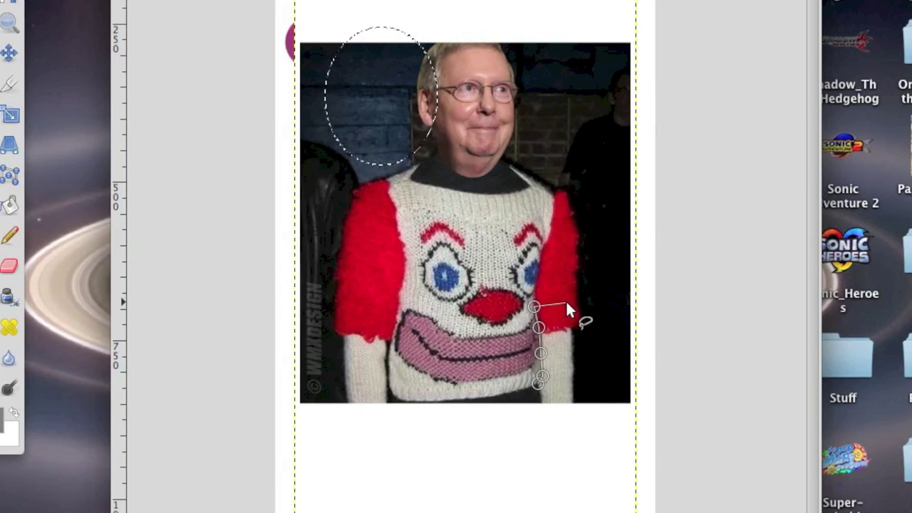
pyautogui.click(617, 275)
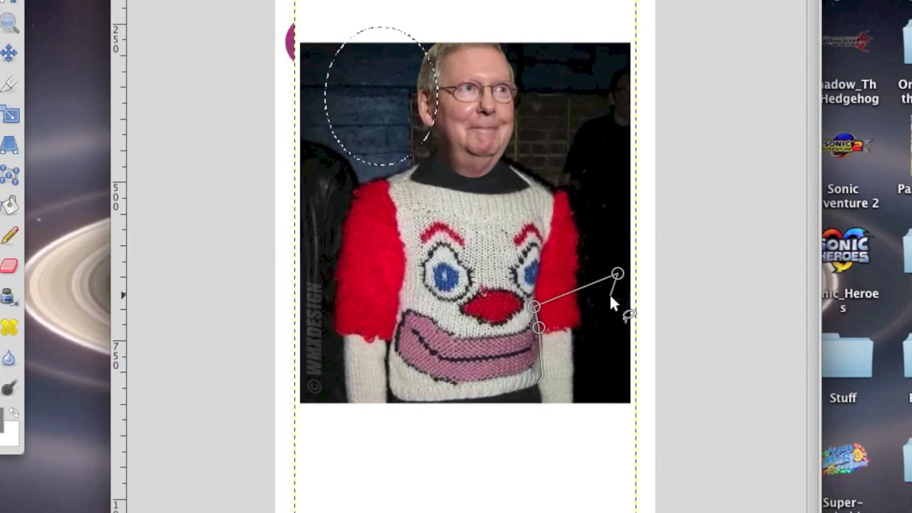
pyautogui.press('BackSpace')
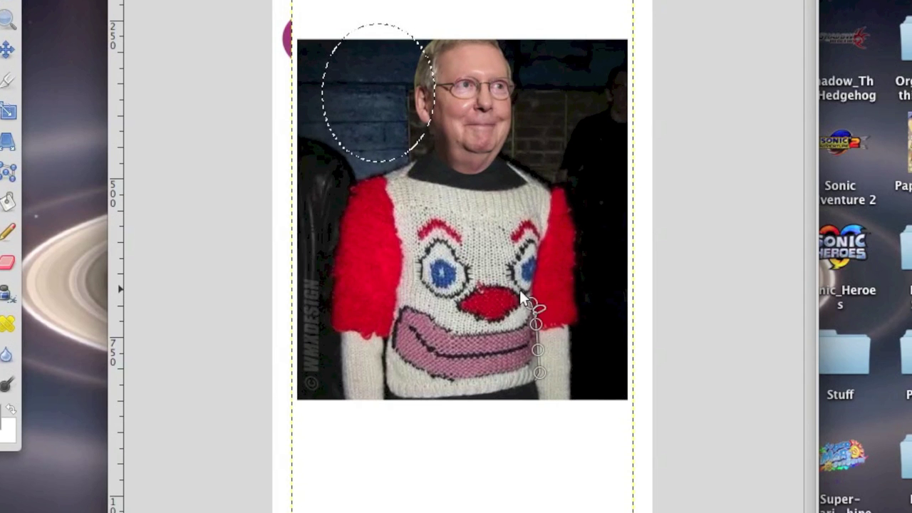
pyautogui.moveTo(535, 325); pyautogui.dragTo(542, 386)
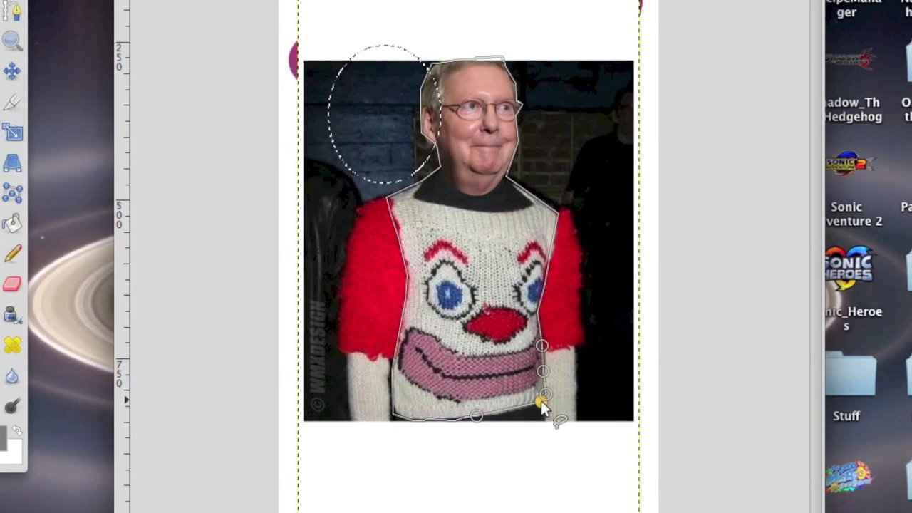
pyautogui.press('Return')
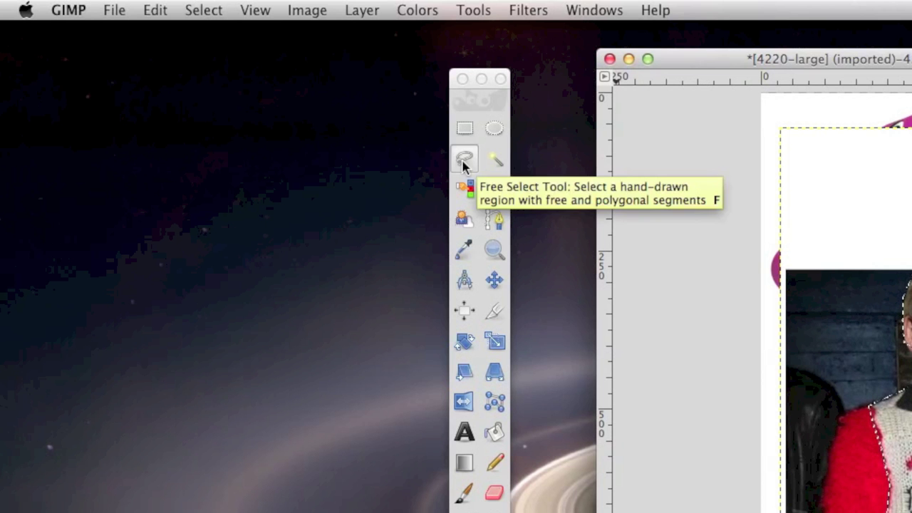
# Set Free Select to Add mode, outline the costume's hands, and clear them
pyautogui.doubleClick(232, 78)
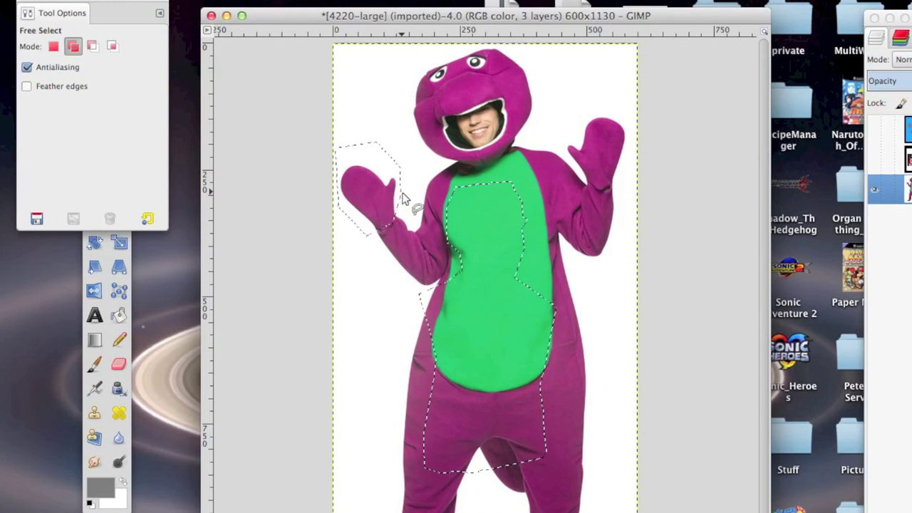
pyautogui.click(558, 140)
pyautogui.click(613, 204)
pyautogui.click(641, 193)
pyautogui.click(563, 132)
pyautogui.click(459, 177)
pyautogui.click(511, 171)
pyautogui.click(553, 243)
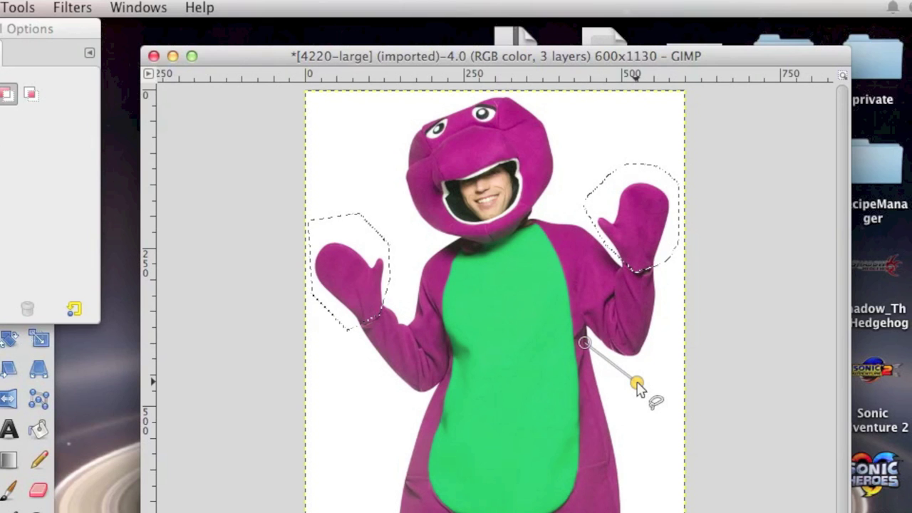
pyautogui.press('Escape')
pyautogui.click(70, 209)
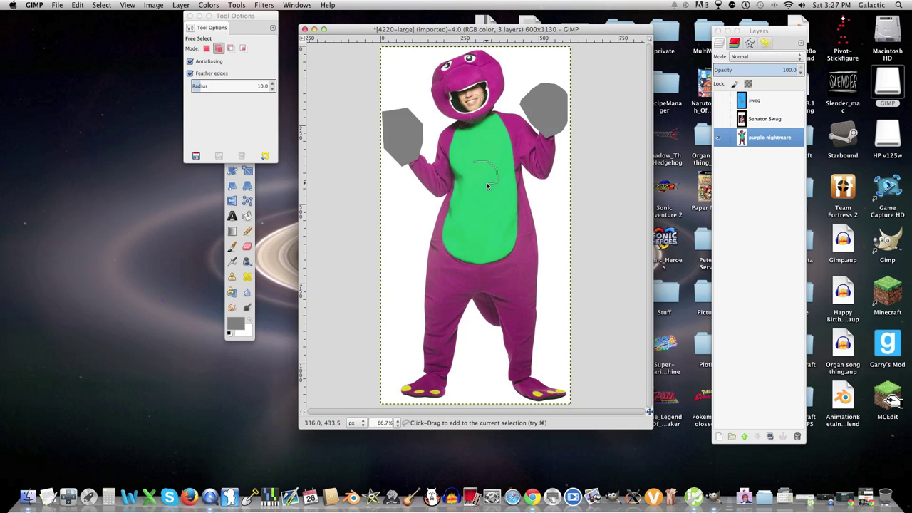
# Fill a green belly patch with grey, then lasso the lower belly with feather radius 100
pyautogui.moveTo(808, 324)
pyautogui.mouseDown()
pyautogui.moveTo(830, 360)
pyautogui.moveTo(810, 327)
pyautogui.mouseUp()
pyautogui.click(12, 10)
pyautogui.click(118, 262)
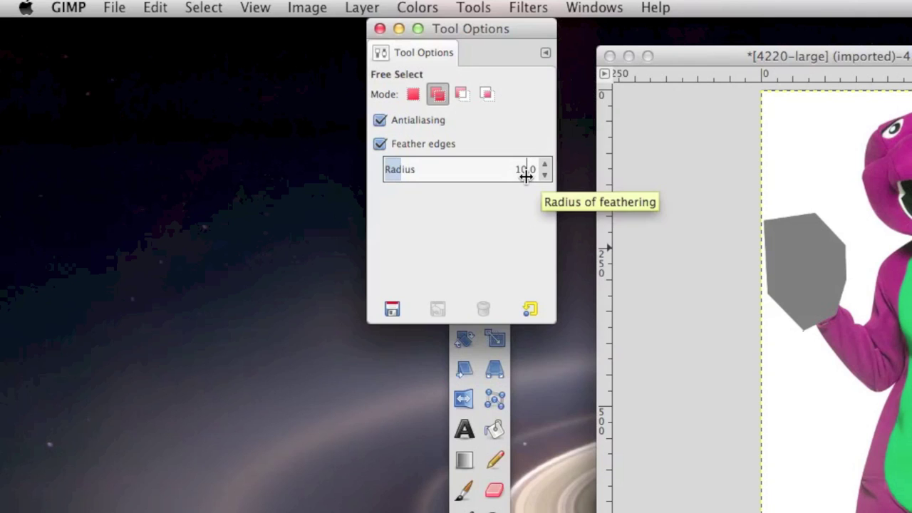
pyautogui.click(65, 62)
pyautogui.write('0')
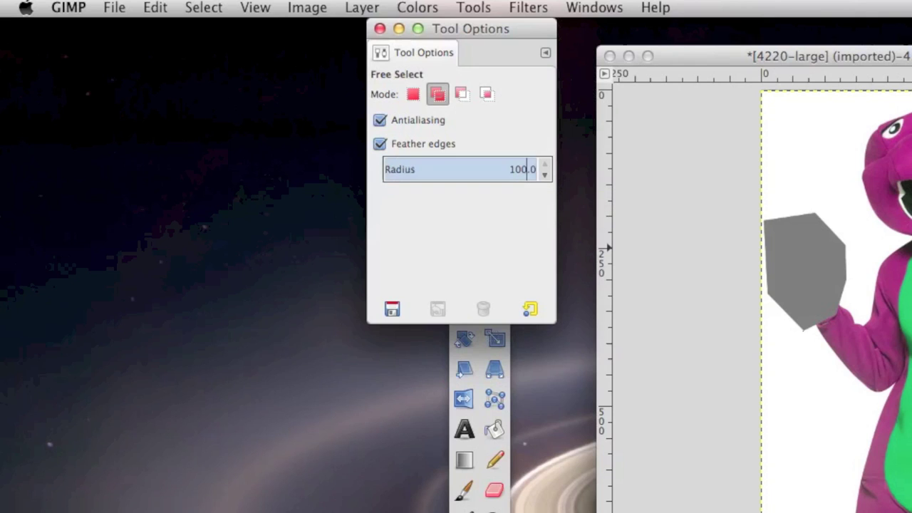
pyautogui.moveTo(911, 247); pyautogui.dragTo(911, 403)
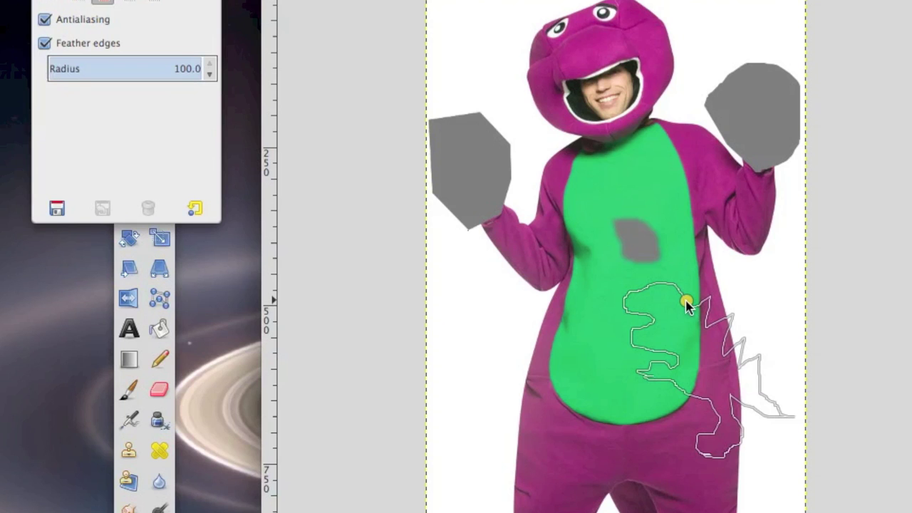
pyautogui.click(686, 301)
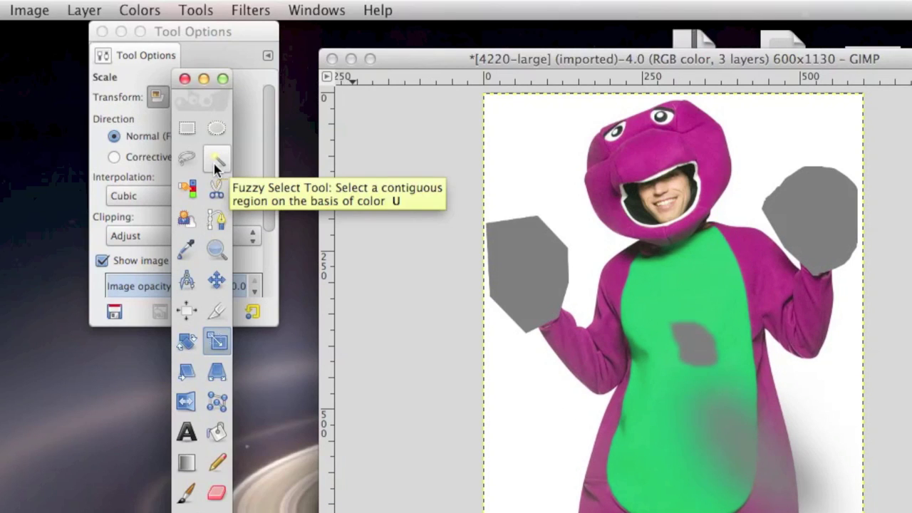
# Fuzzy-select the white background, then select the face by colour and fill it with a pattern
pyautogui.click(215, 159)
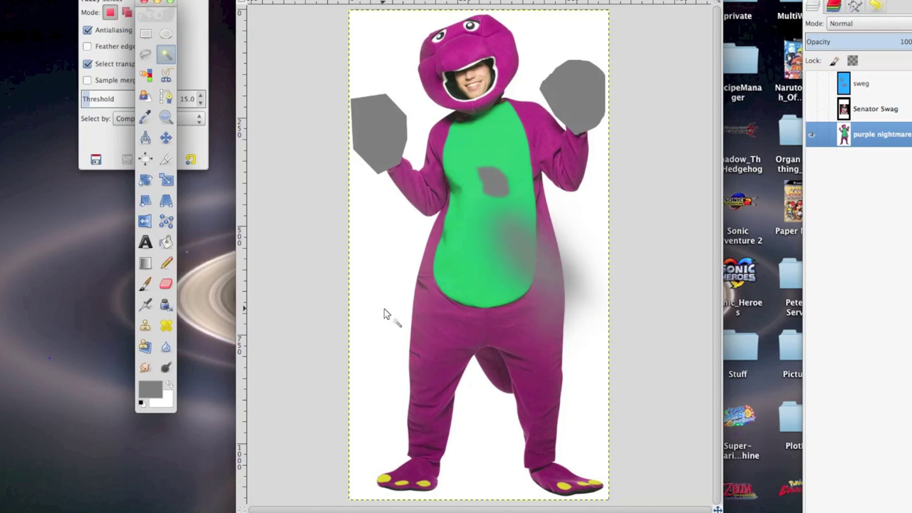
pyautogui.click(384, 309)
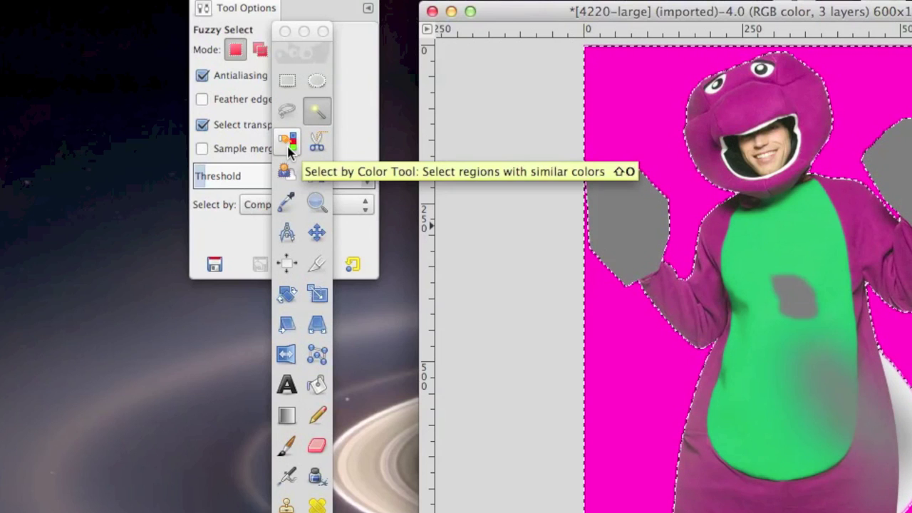
pyautogui.click(289, 145)
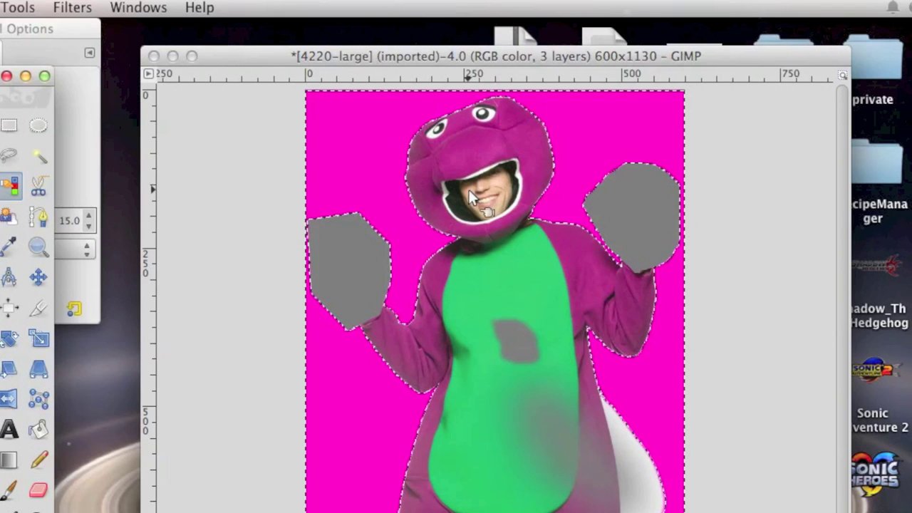
pyautogui.click(748, 153)
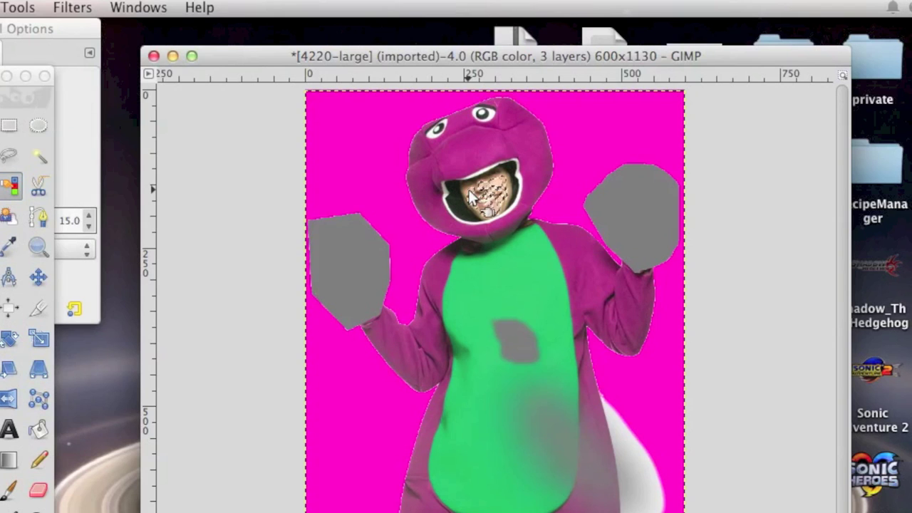
pyautogui.click(0, 7)
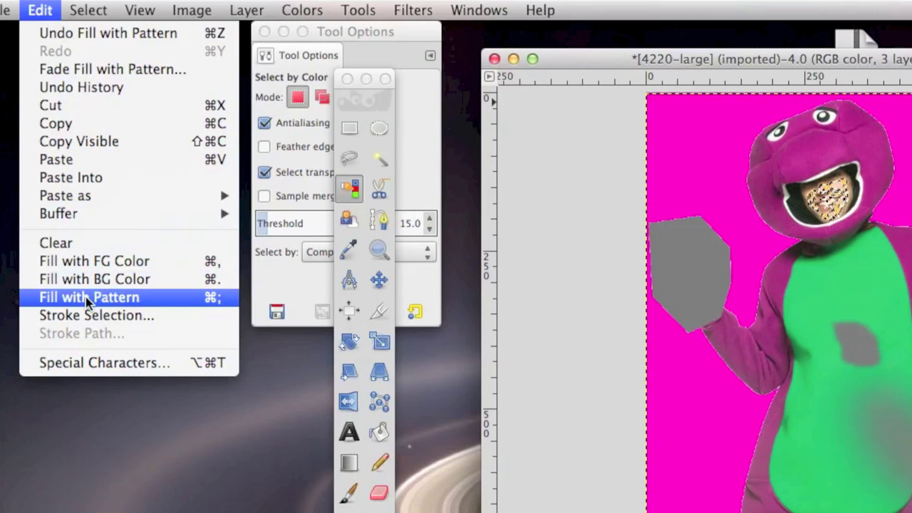
pyautogui.click(86, 298)
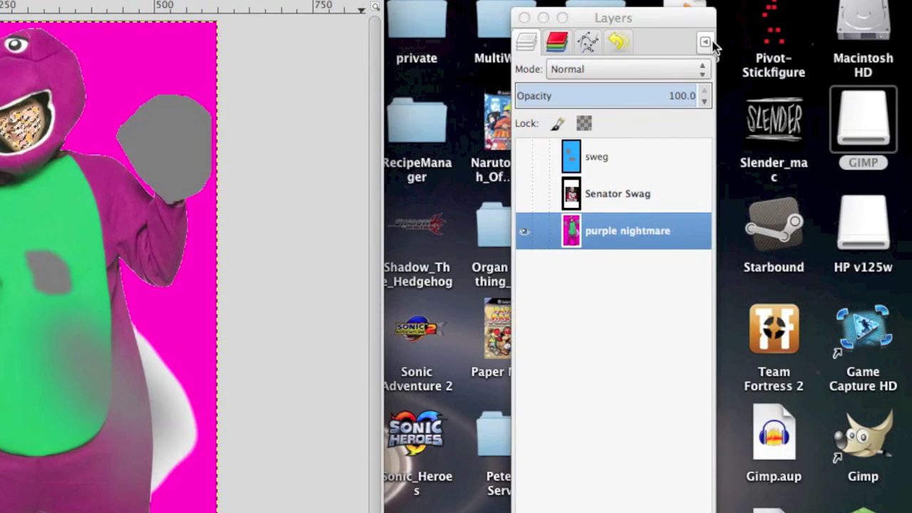
# Add the Patterns panel to the dock and clear the selection with Select > None
pyautogui.click(705, 41)
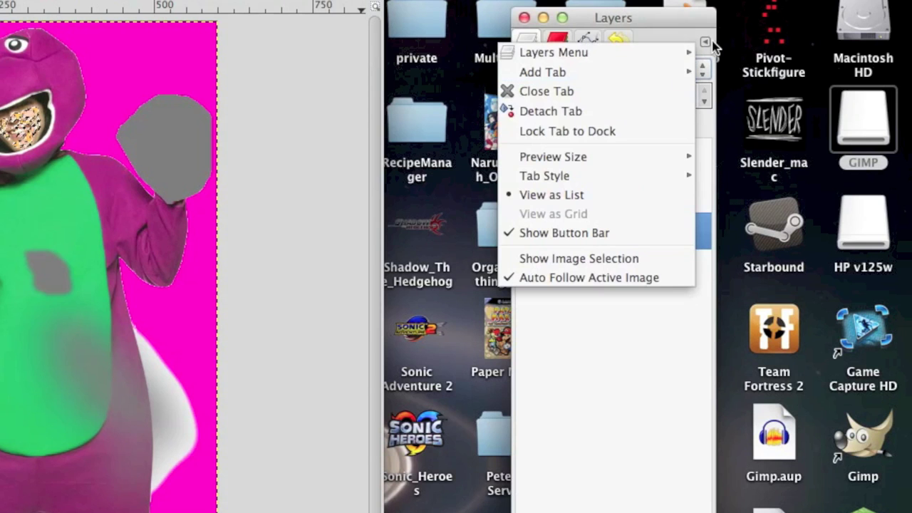
pyautogui.moveTo(683, 73)
pyautogui.click(759, 381)
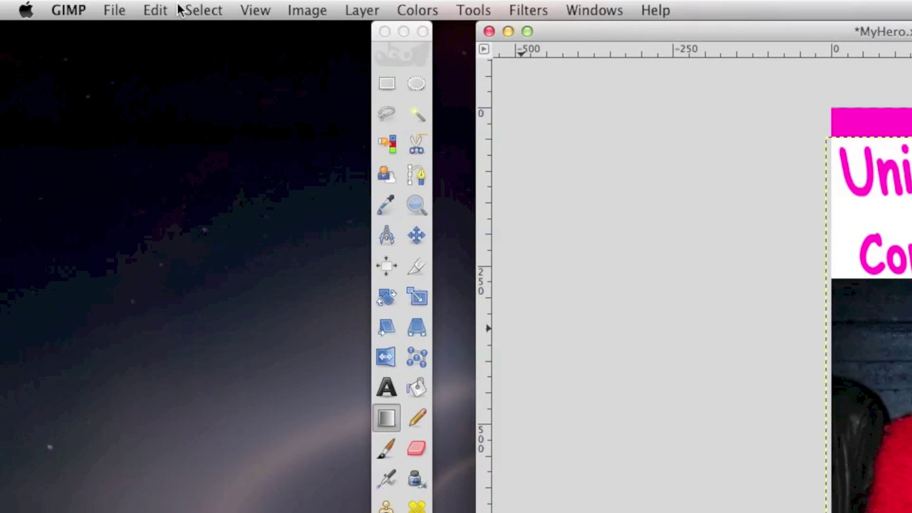
pyautogui.click(181, 9)
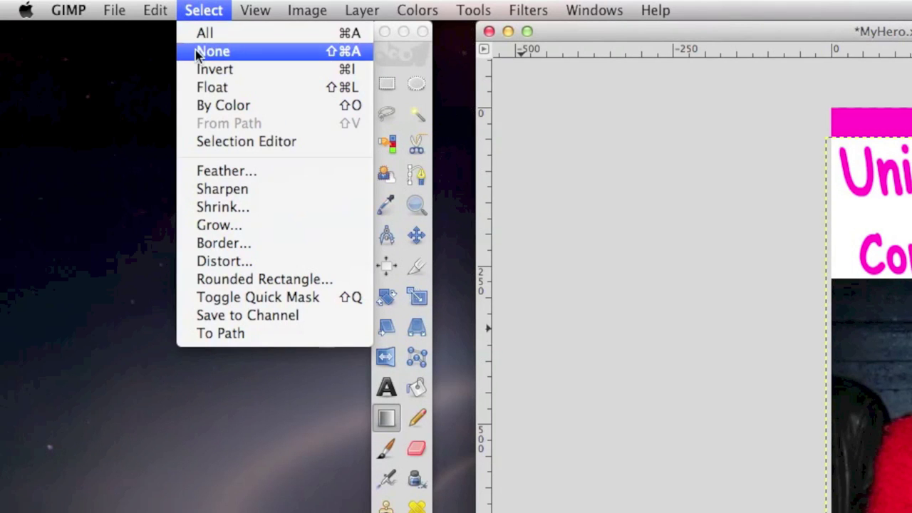
pyautogui.click(195, 50)
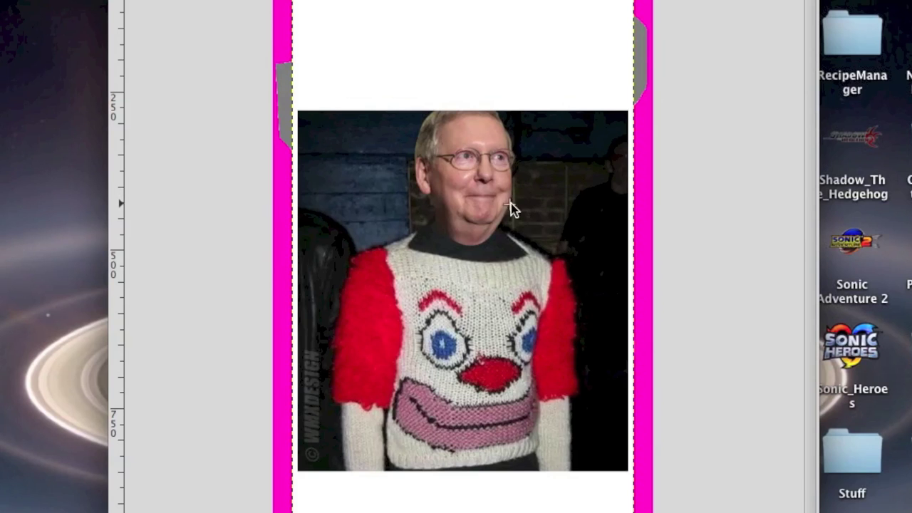
# Trace the man's face with Intelligent Scissors points and convert the closed outline to a selection
pyautogui.click(511, 204)
pyautogui.click(424, 185)
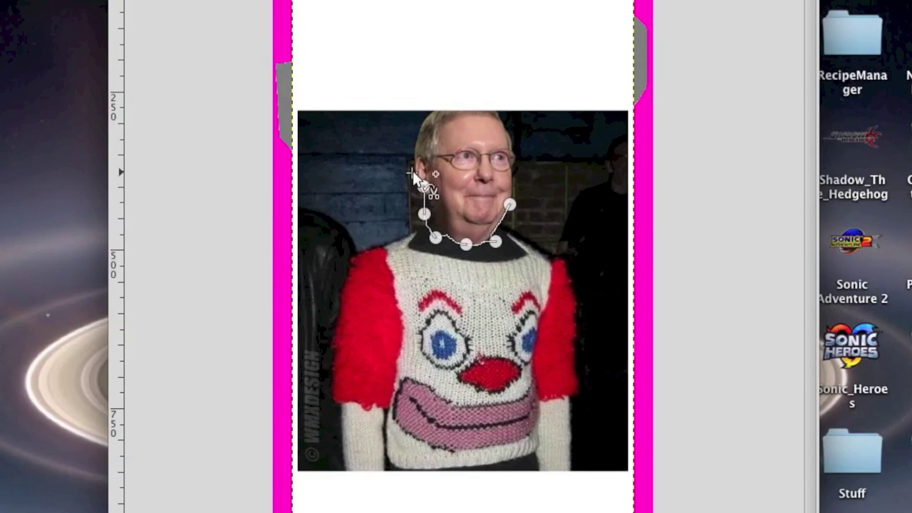
pyautogui.click(505, 125)
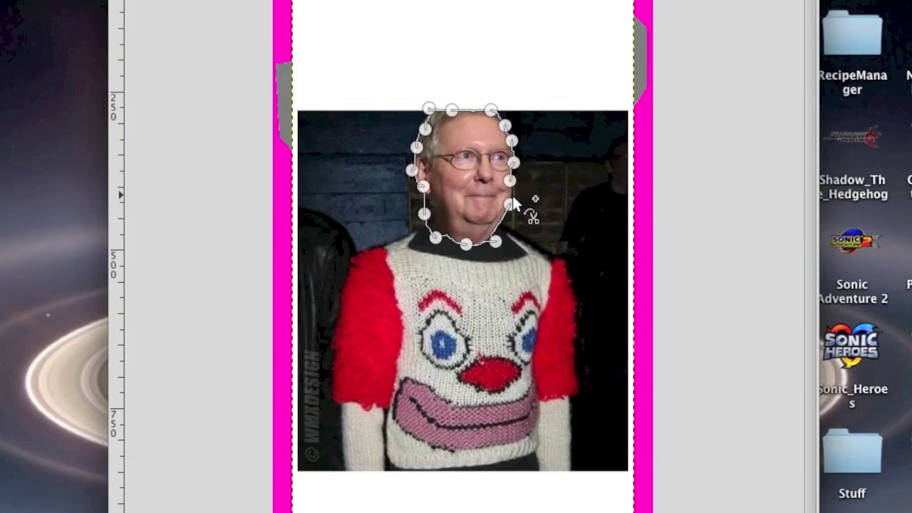
pyautogui.click(469, 182)
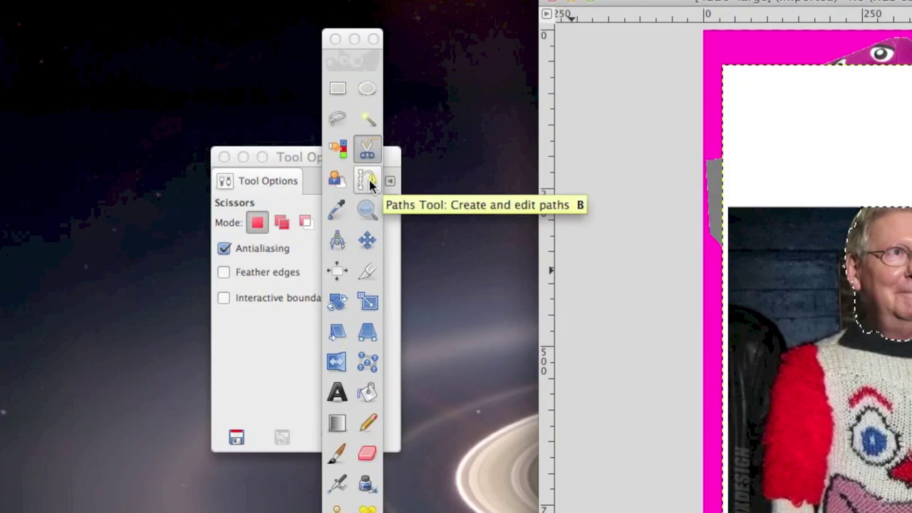
# Turn on Sample average in the Color Picker and set its radius to 96
pyautogui.click(337, 216)
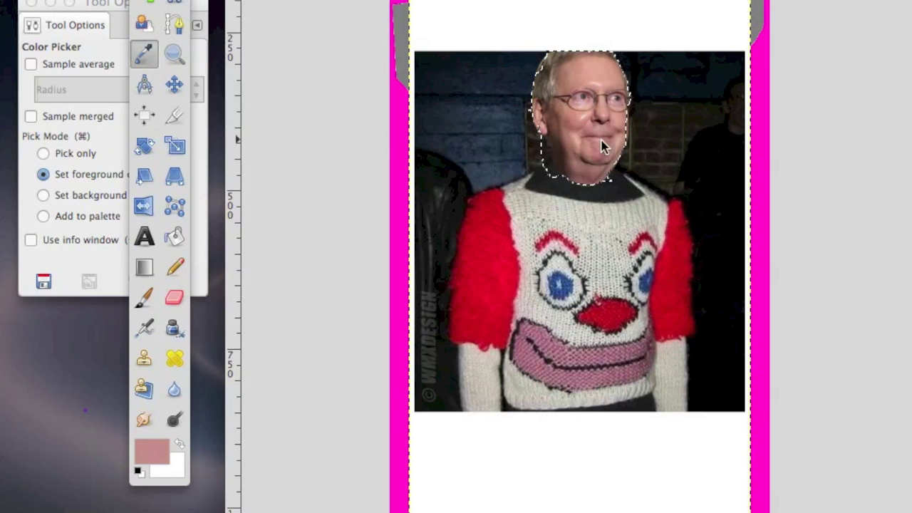
pyautogui.moveTo(591, 142); pyautogui.dragTo(570, 107)
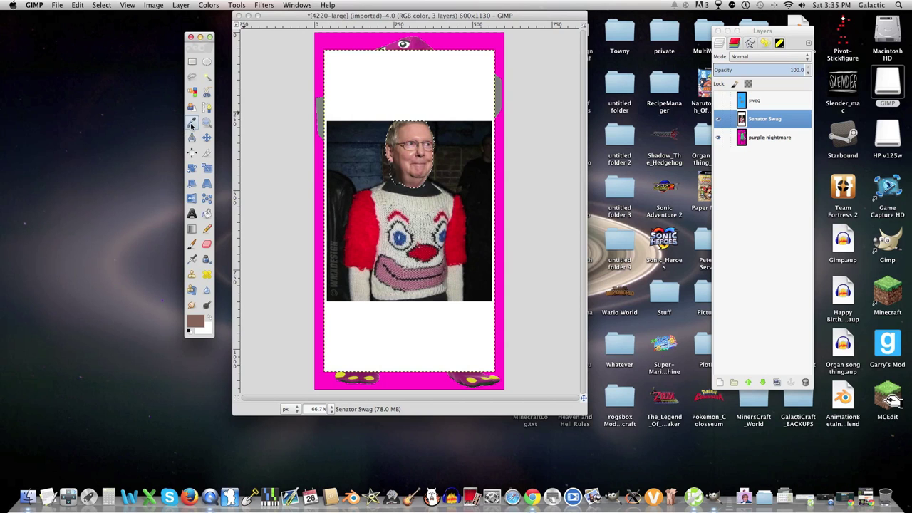
pyautogui.doubleClick(191, 126)
pyautogui.click(150, 79)
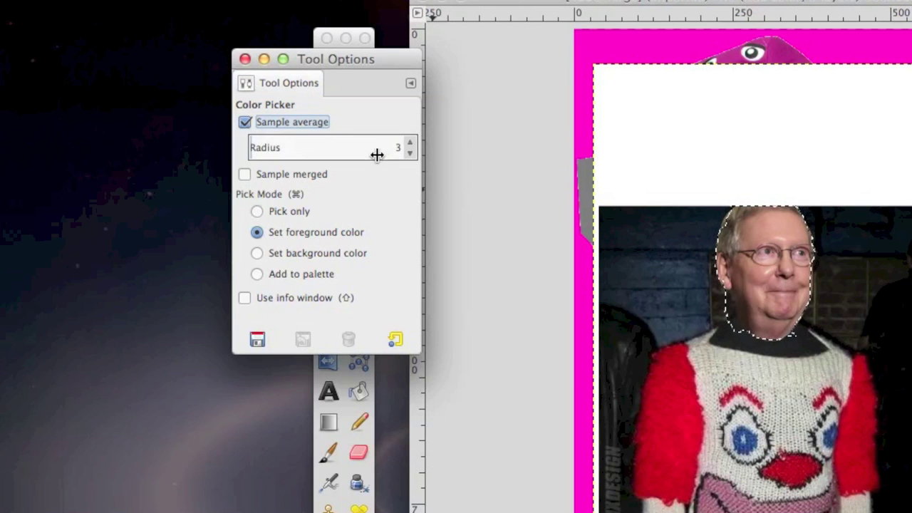
pyautogui.moveTo(261, 149)
pyautogui.mouseDown()
pyautogui.moveTo(291, 149)
pyautogui.moveTo(274, 149)
pyautogui.mouseUp()
pyautogui.moveTo(497, 167); pyautogui.dragTo(741, 203)
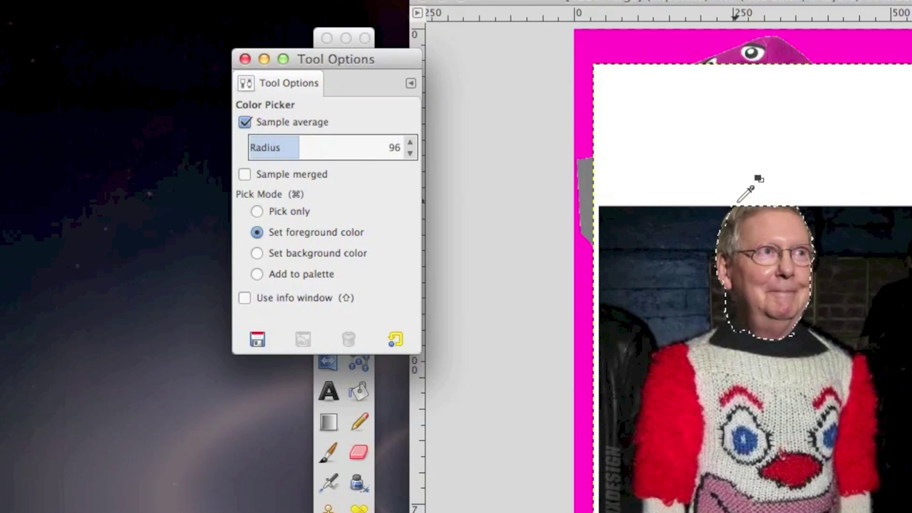
# After test picks on the clown sweater, sample the man's face skin tone as foreground colour
pyautogui.click(779, 496)
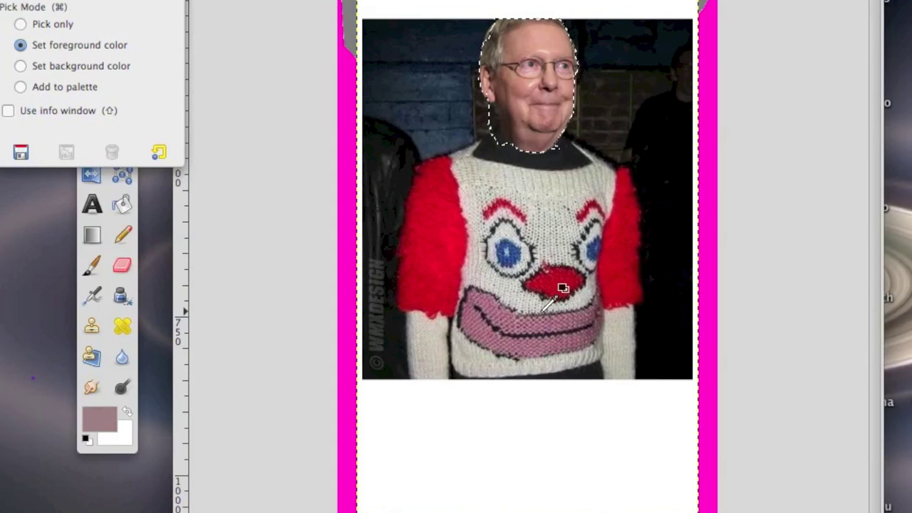
pyautogui.click(598, 241)
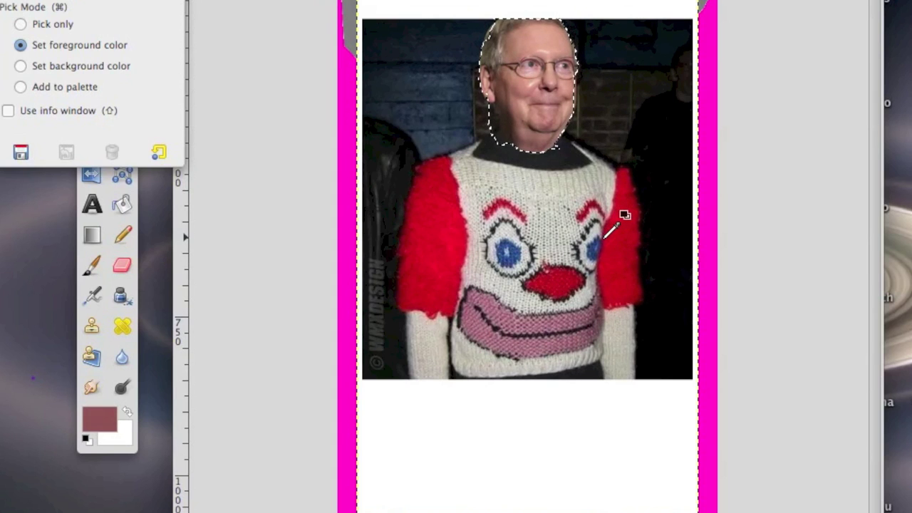
pyautogui.click(584, 246)
pyautogui.click(553, 244)
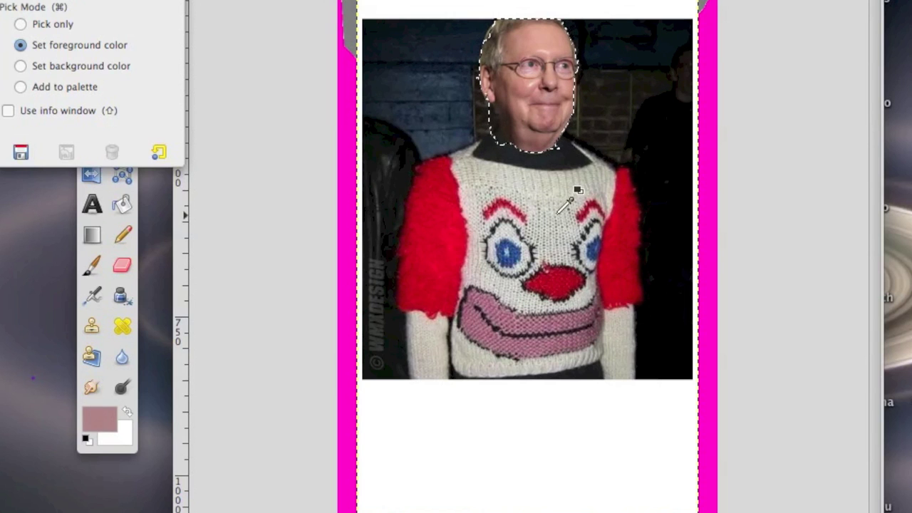
pyautogui.click(553, 139)
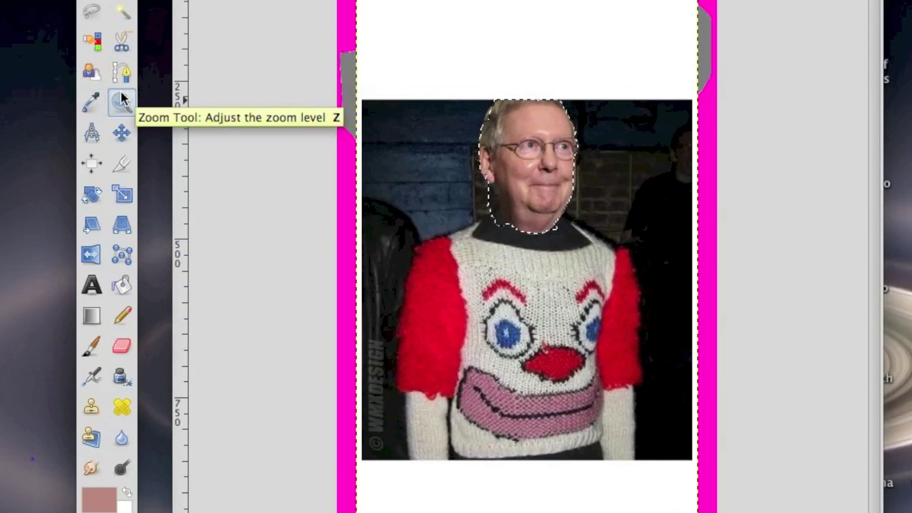
# Zoom in three steps on the man's face
pyautogui.click(122, 102)
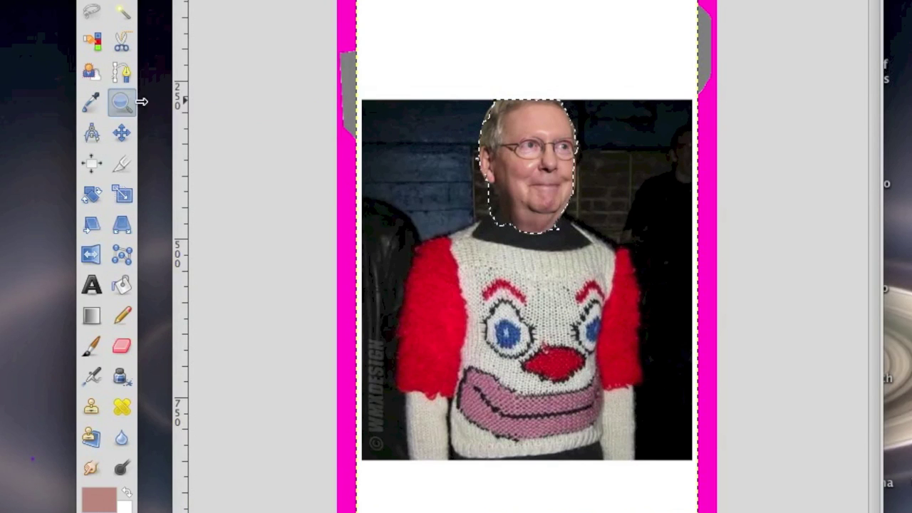
pyautogui.click(535, 173)
pyautogui.click(535, 173)
pyautogui.click(535, 173)
pyautogui.click(534, 172)
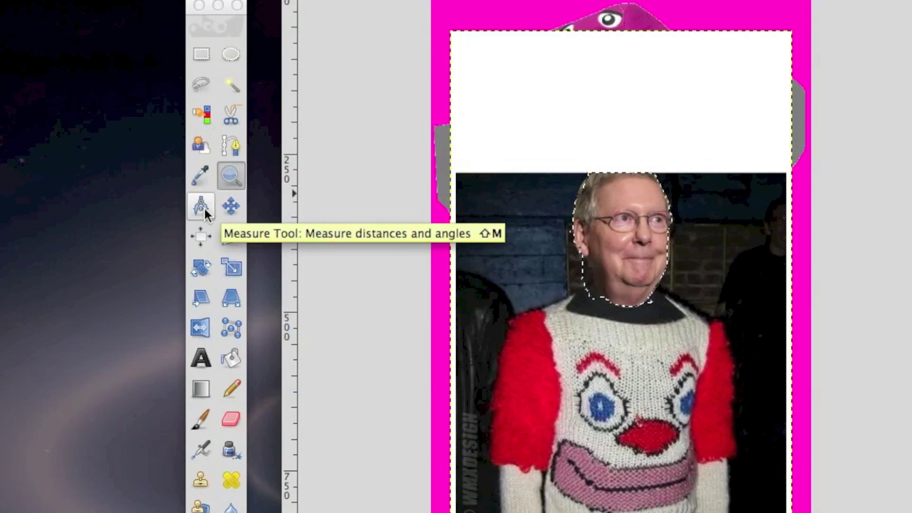
# Measure from the sweater up to the face, showing results in a separate info window
pyautogui.click(202, 208)
pyautogui.moveTo(567, 425); pyautogui.dragTo(656, 356)
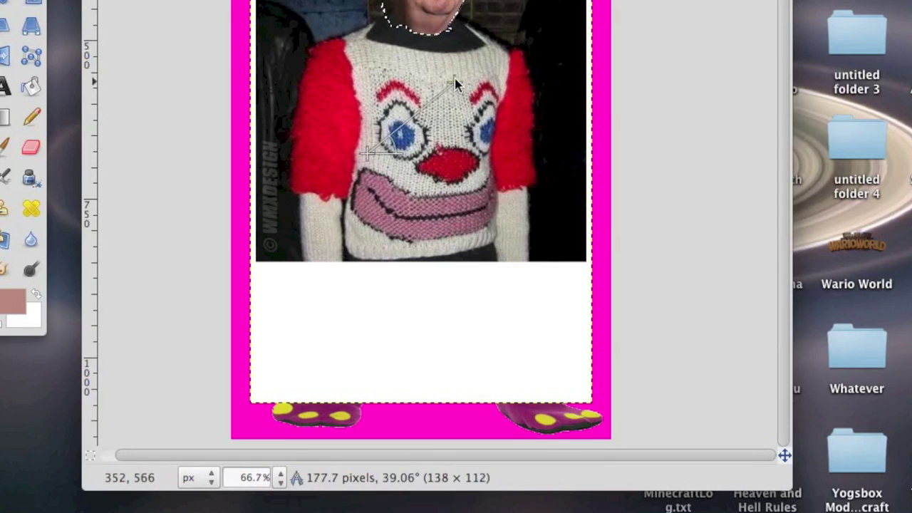
pyautogui.moveTo(453, 83); pyautogui.dragTo(463, 6)
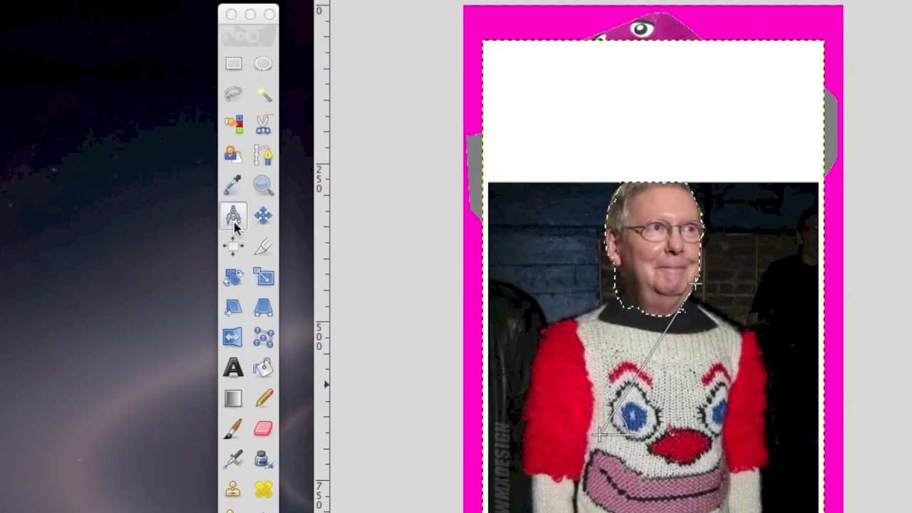
pyautogui.doubleClick(233, 216)
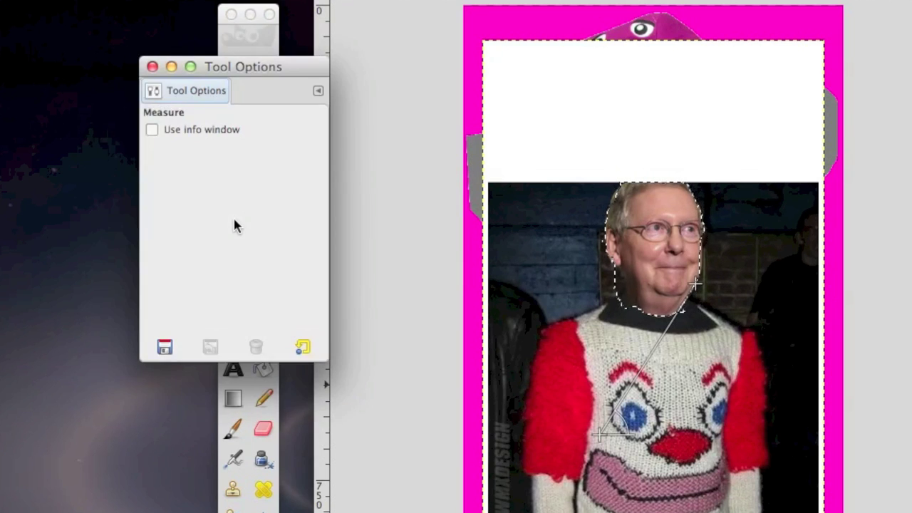
pyautogui.click(155, 132)
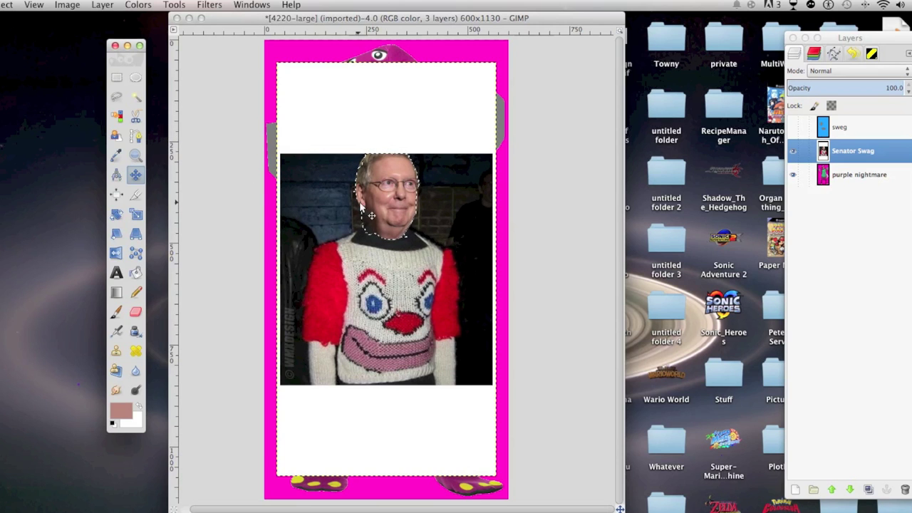
# Set the Move tool to Selection mode and slide the face selection outline left
pyautogui.moveTo(372, 214); pyautogui.dragTo(399, 203)
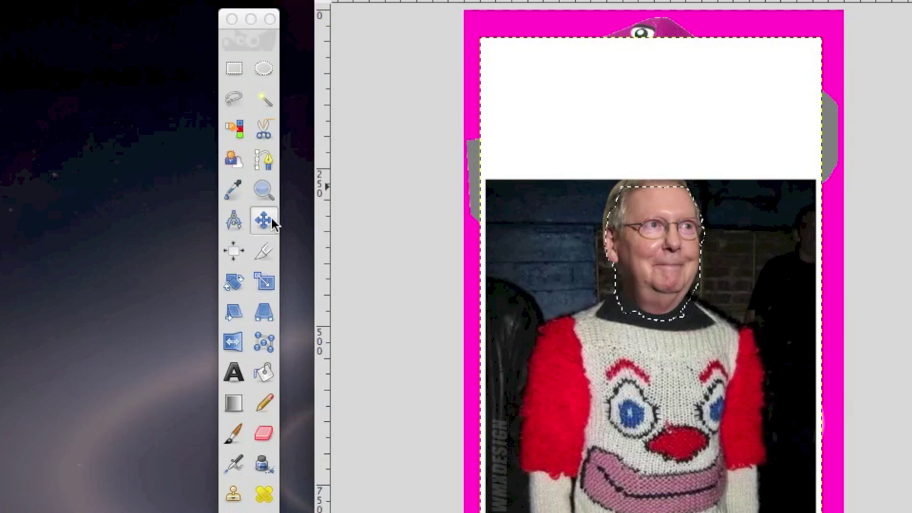
pyautogui.doubleClick(135, 174)
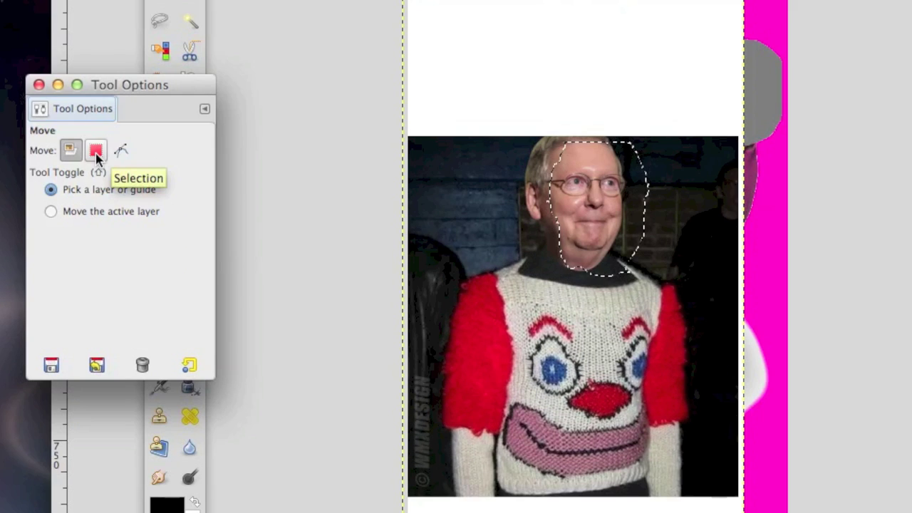
pyautogui.click(246, 131)
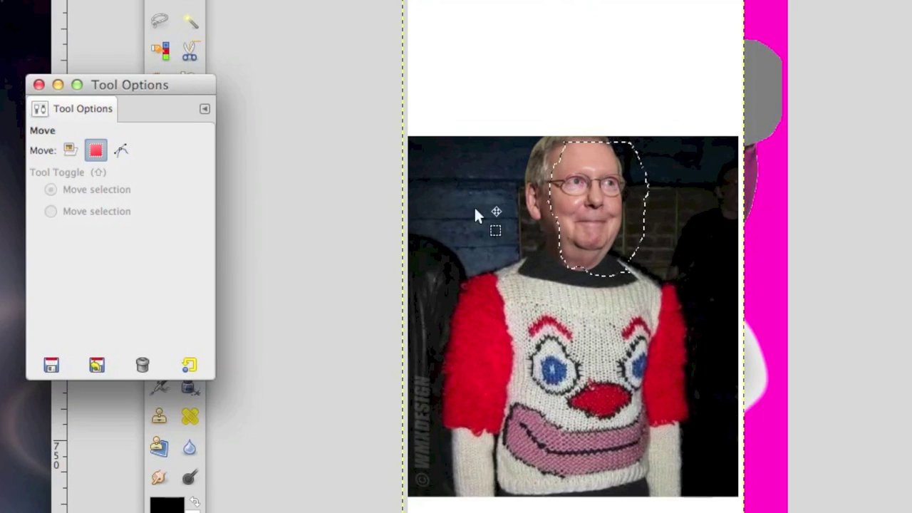
pyautogui.moveTo(580, 209); pyautogui.dragTo(524, 218)
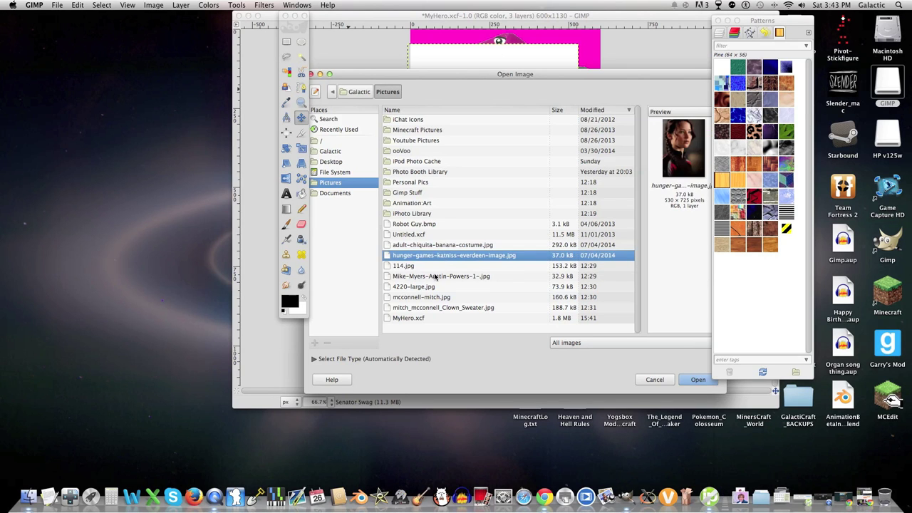
# Open Mike-Myers-Austin-Powers-1-.jpg and crop it down to his face
pyautogui.click(434, 277)
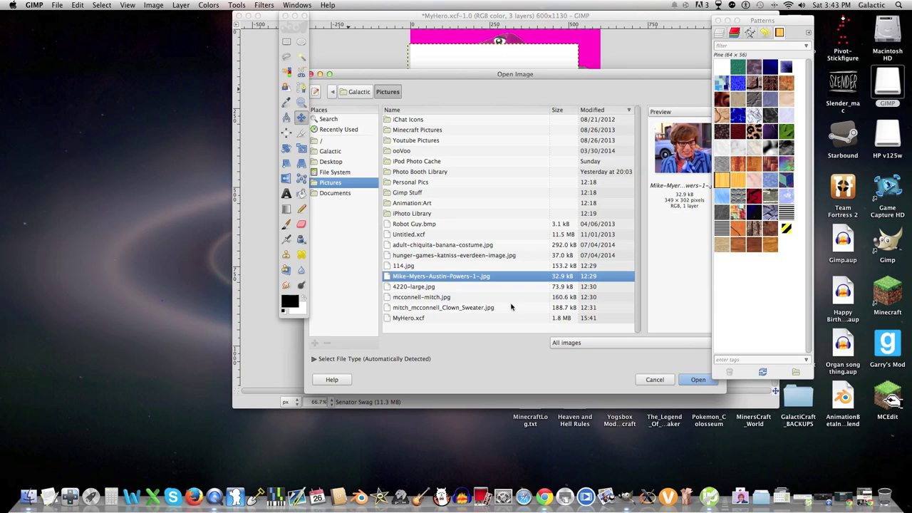
pyautogui.click(700, 379)
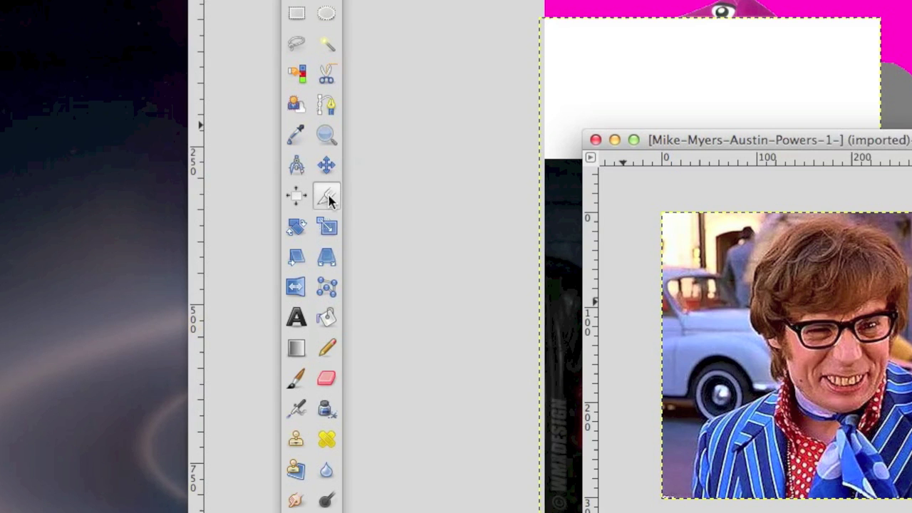
pyautogui.click(301, 133)
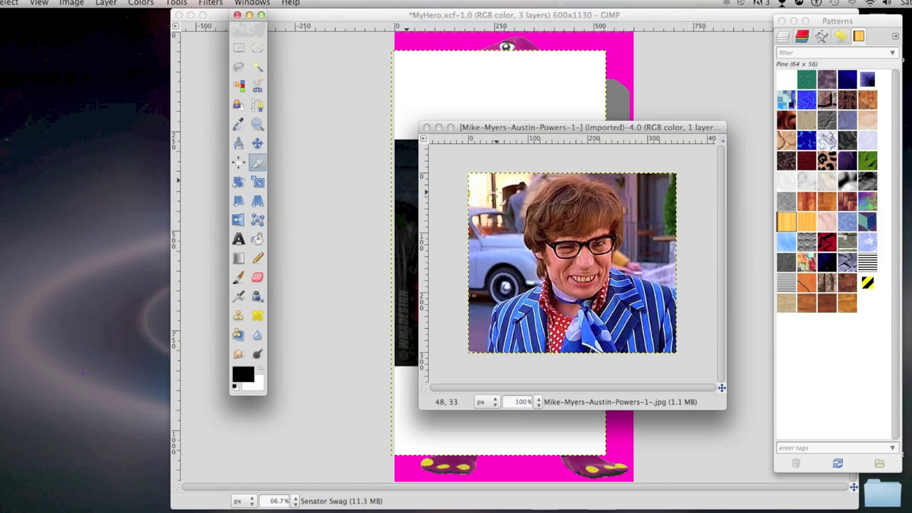
pyautogui.moveTo(496, 191); pyautogui.dragTo(643, 326)
pyautogui.click(582, 251)
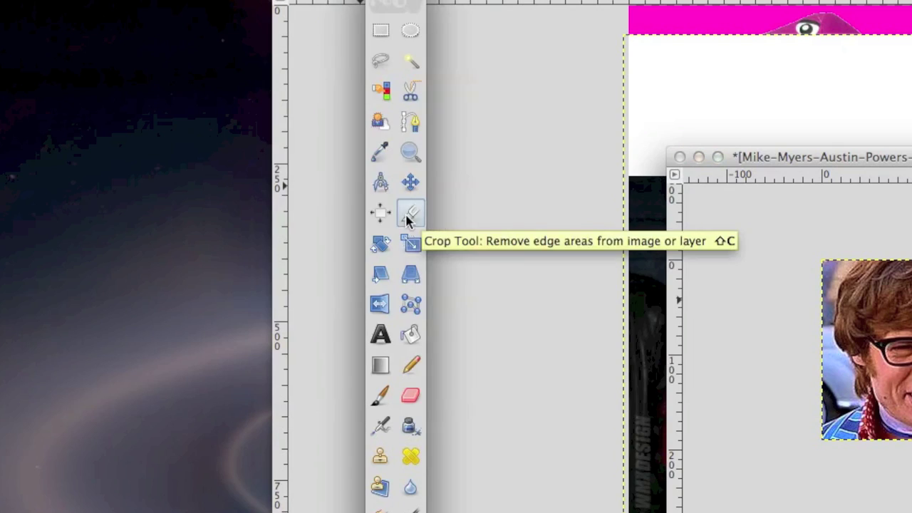
# Crop the sweater photo layer with 'Current layer only' to remove its white area
pyautogui.doubleClick(171, 145)
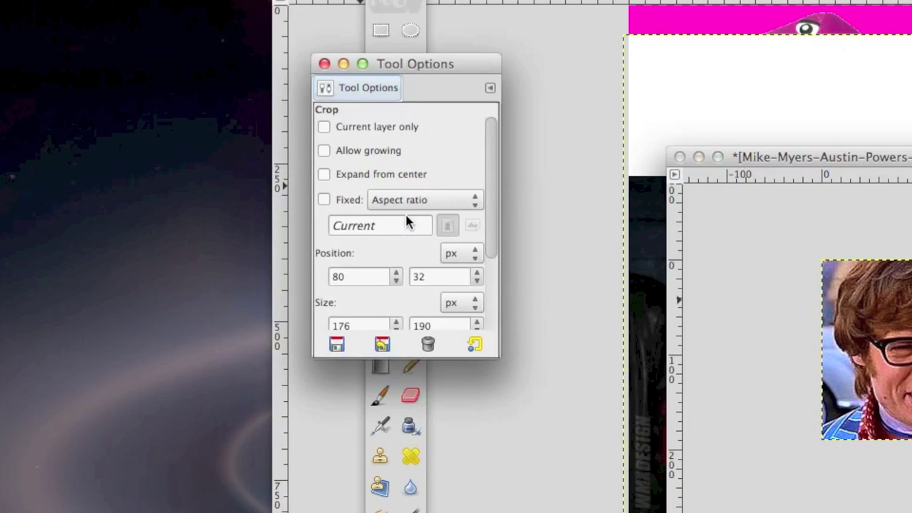
pyautogui.click(324, 127)
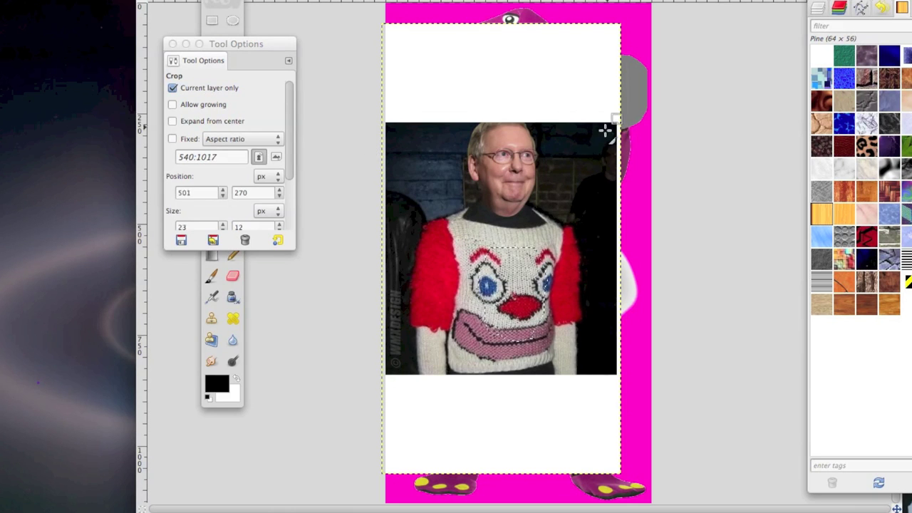
pyautogui.moveTo(617, 123); pyautogui.dragTo(385, 374)
pyautogui.click(502, 335)
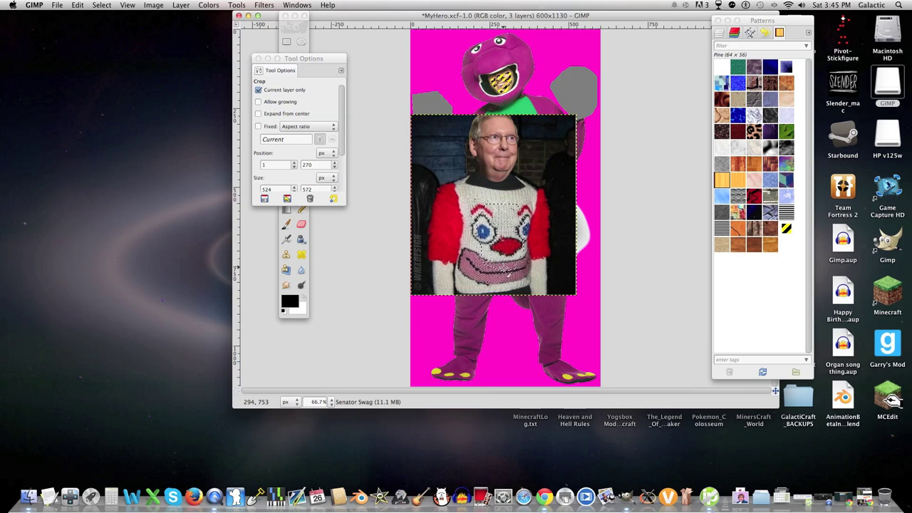
# Try each alignment button on the photo layer, ending with it centred on the canvas
pyautogui.click(258, 58)
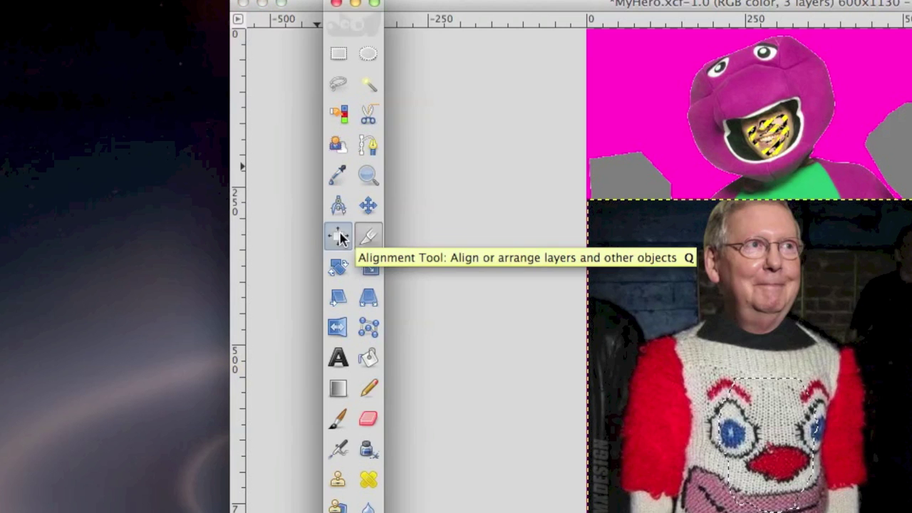
pyautogui.click(286, 132)
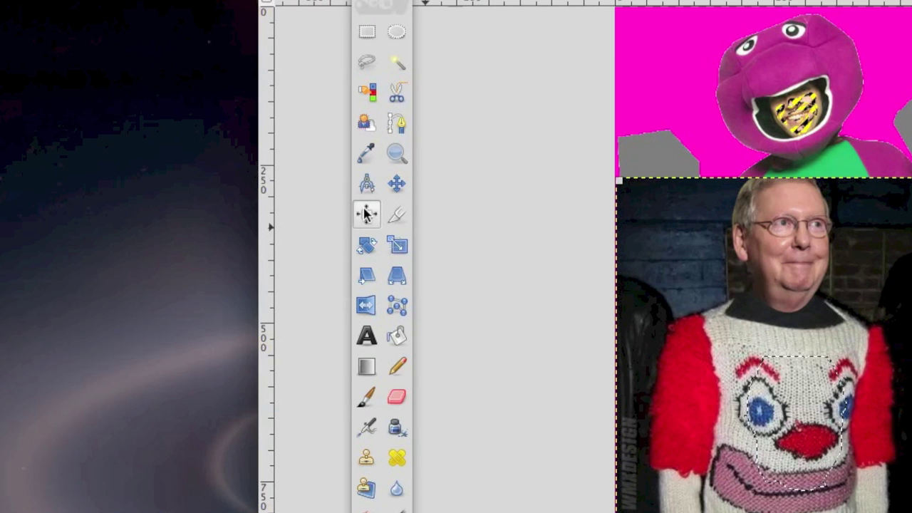
pyautogui.doubleClick(366, 213)
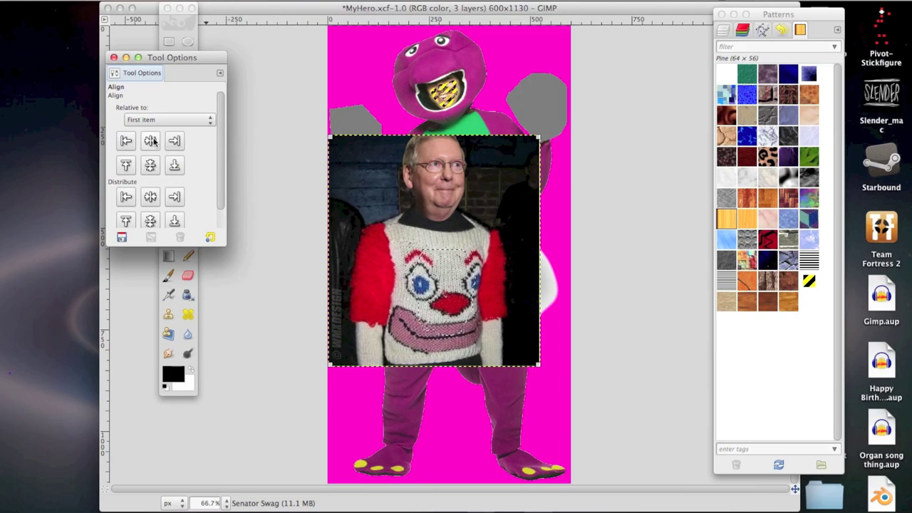
pyautogui.click(150, 140)
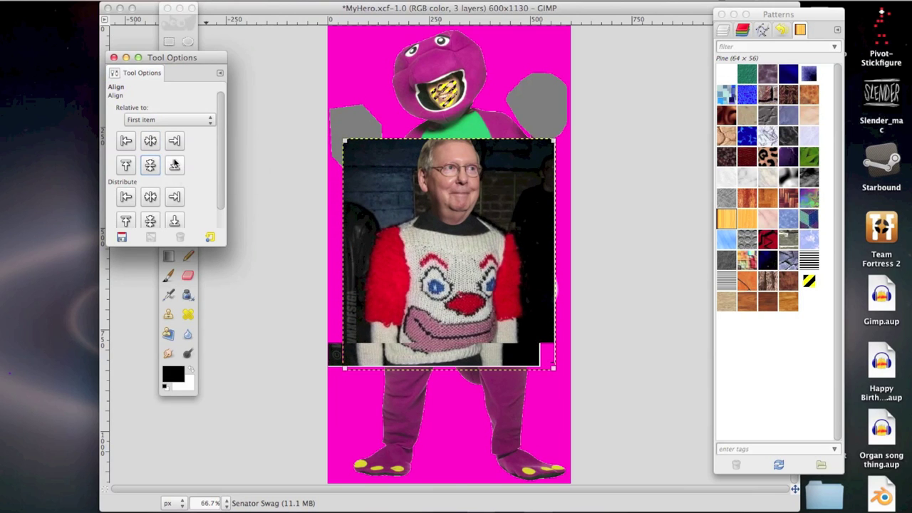
pyautogui.click(174, 165)
pyautogui.click(174, 140)
pyautogui.click(126, 141)
pyautogui.click(125, 166)
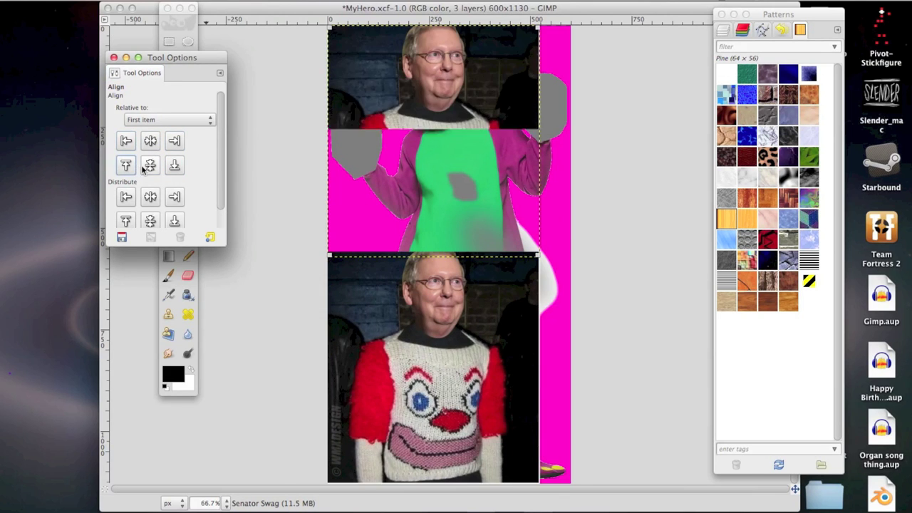
pyautogui.click(150, 166)
pyautogui.click(150, 141)
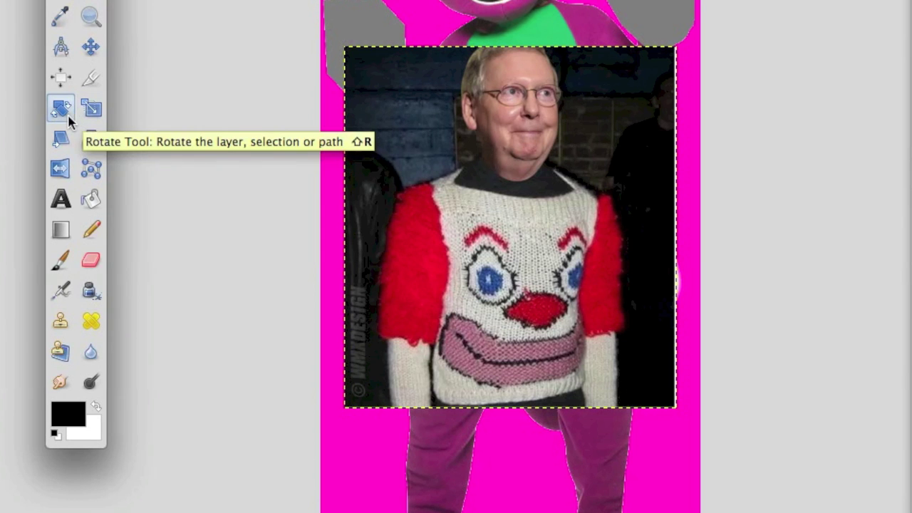
# Preview the sweater photo layer rotated to a steep tilt of about 168 degrees
pyautogui.click(69, 120)
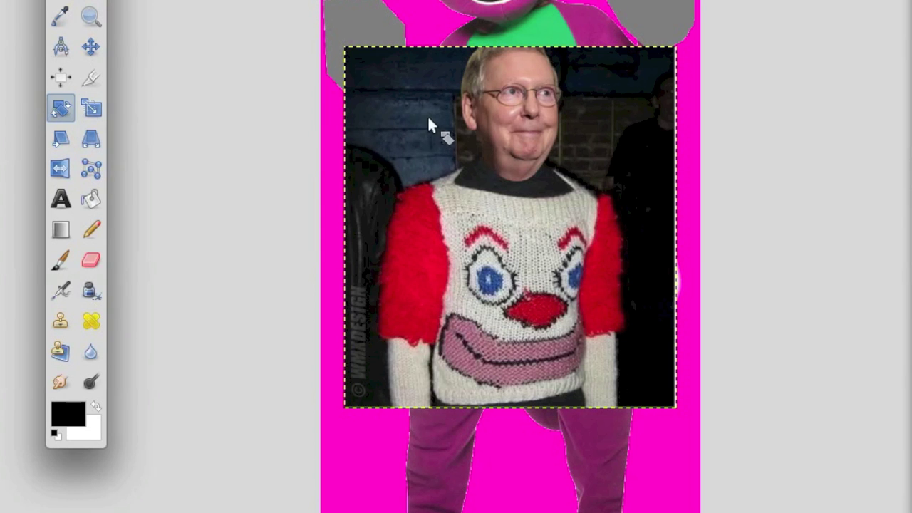
pyautogui.click(459, 89)
pyautogui.moveTo(459, 89); pyautogui.dragTo(538, 298)
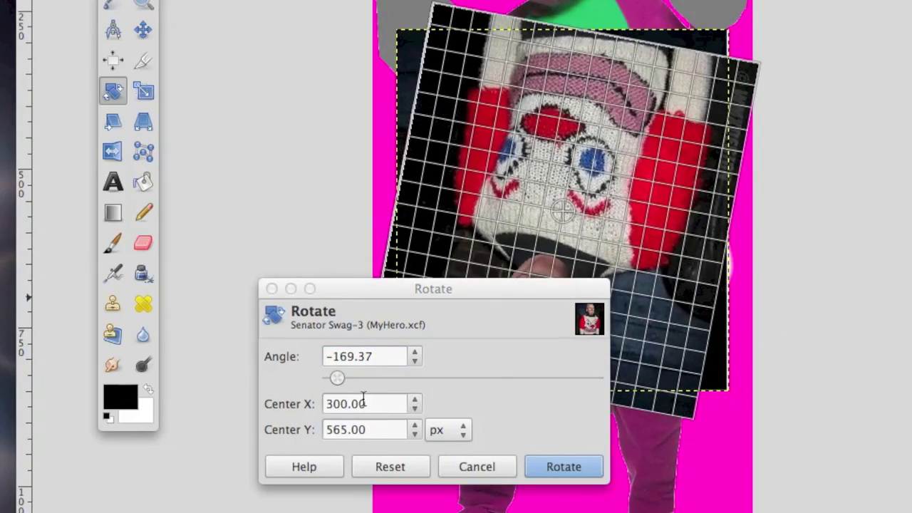
pyautogui.moveTo(351, 379); pyautogui.dragTo(422, 370)
# Apply the rotation, then rescale the photo layer's width in percent with the Scale tool
pyautogui.click(585, 464)
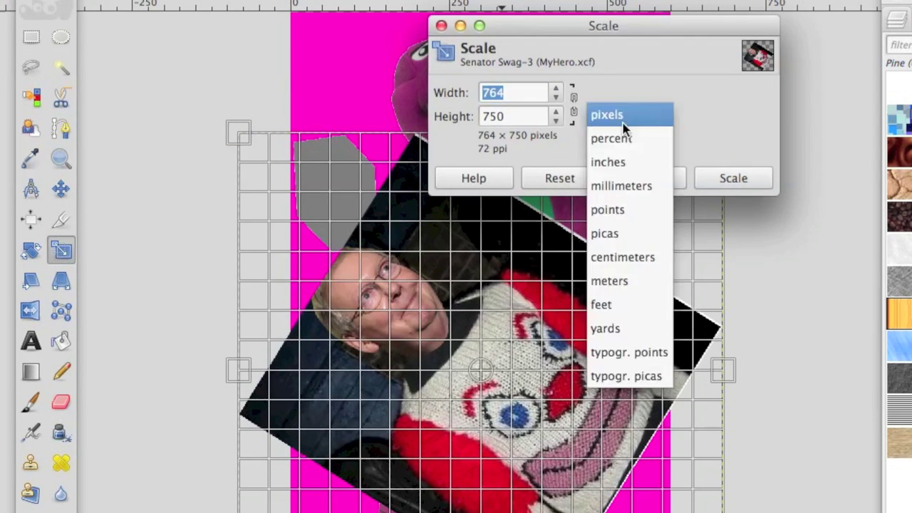
pyautogui.click(611, 161)
pyautogui.click(486, 92)
pyautogui.press('BackSpace')
pyautogui.write('900.00')
pyautogui.press('Tab')
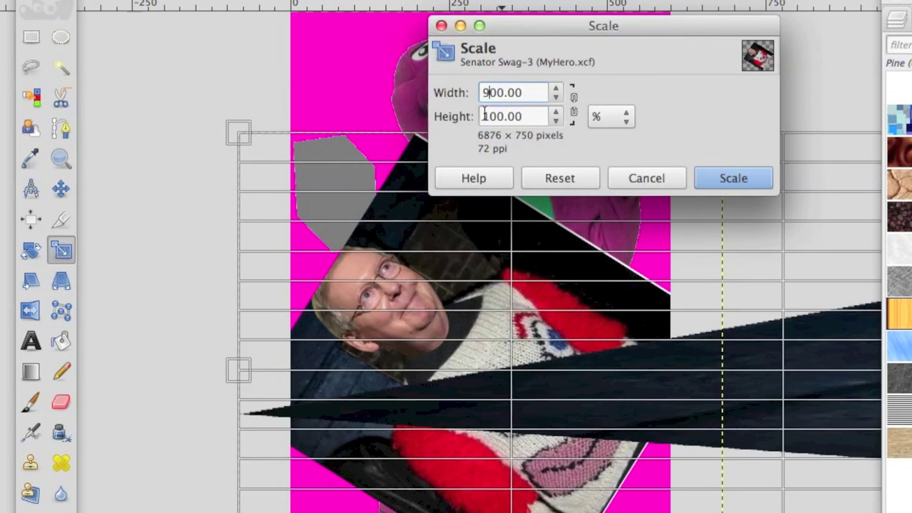
pyautogui.press('BackSpace')
pyautogui.write('3')
pyautogui.click(754, 180)
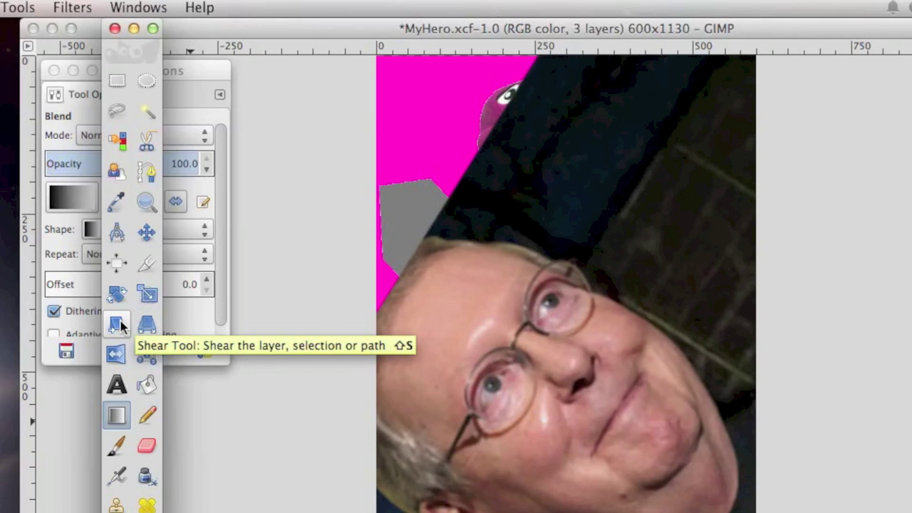
# Perspective-skew the costume layer by pulling its lower corners up and inward
pyautogui.click(118, 325)
pyautogui.click(151, 329)
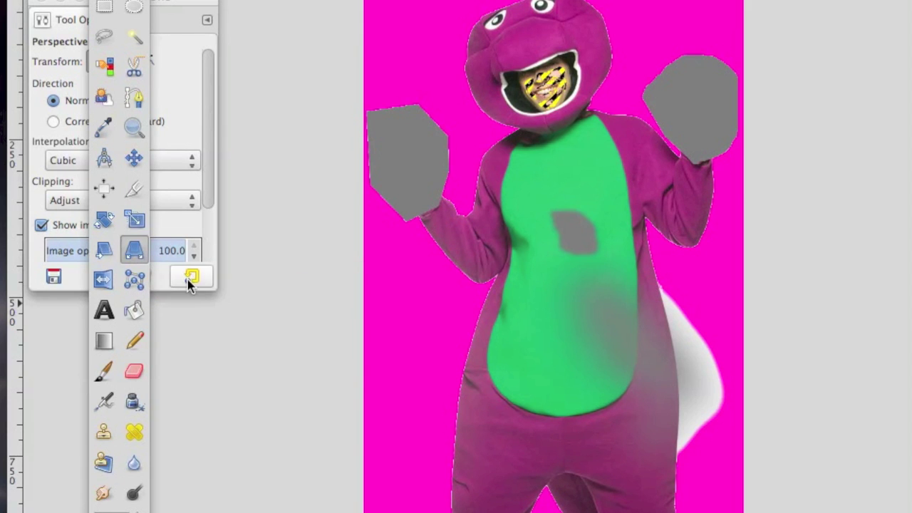
pyautogui.click(416, 338)
pyautogui.moveTo(397, 497); pyautogui.dragTo(442, 402)
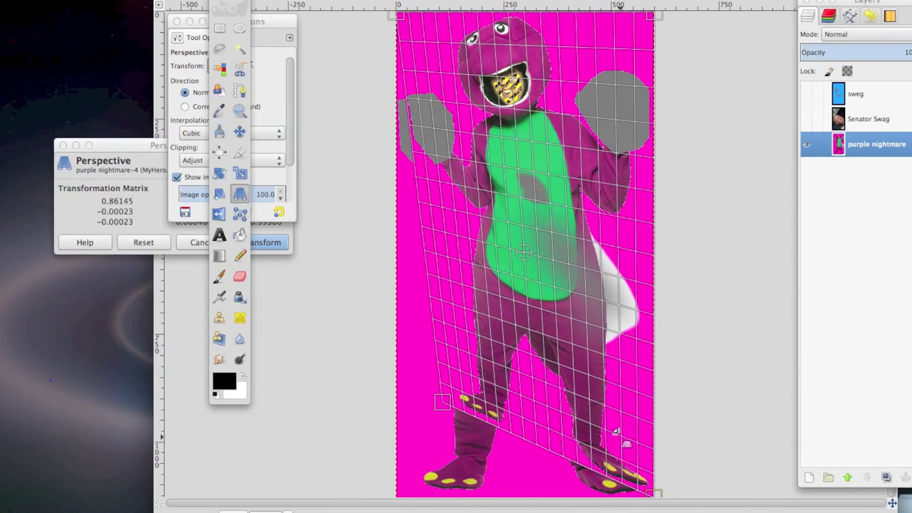
pyautogui.moveTo(615, 432); pyautogui.dragTo(620, 335)
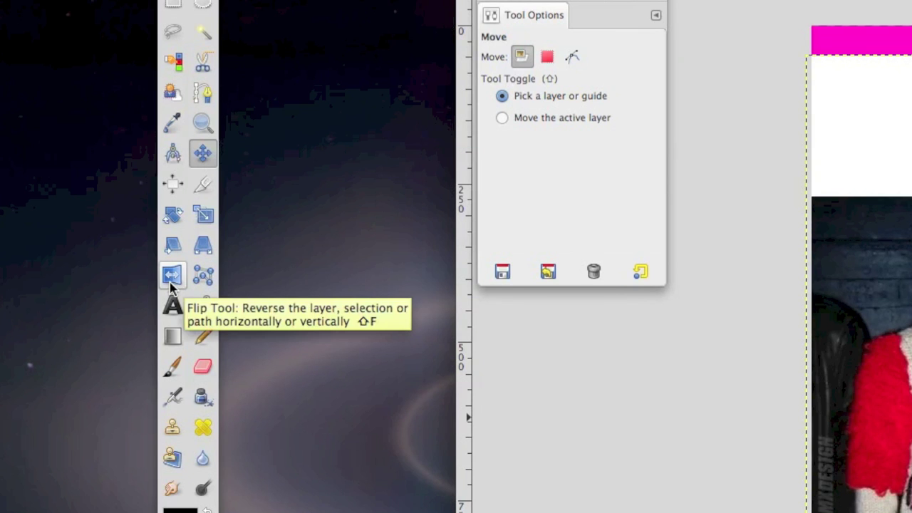
# Flip the face cut-out horizontally a few times, then vertically so it is upside down
pyautogui.click(171, 285)
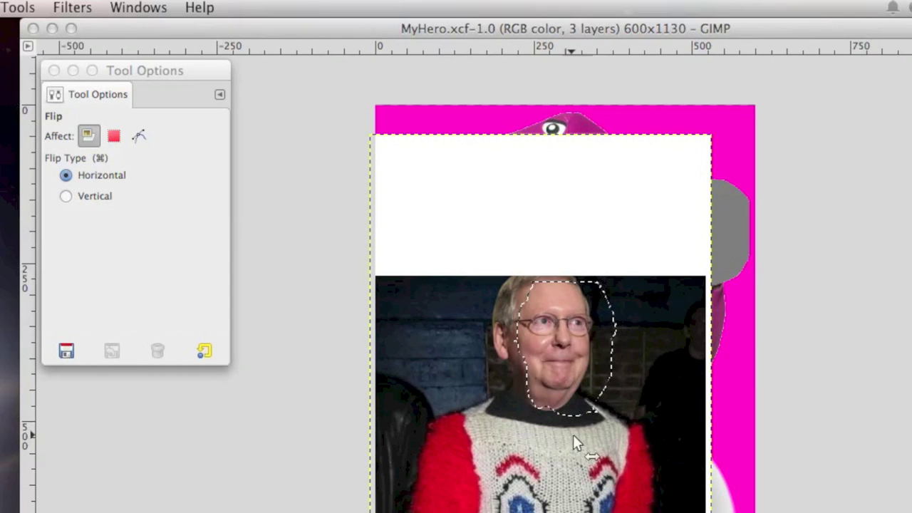
pyautogui.click(573, 435)
pyautogui.click(573, 434)
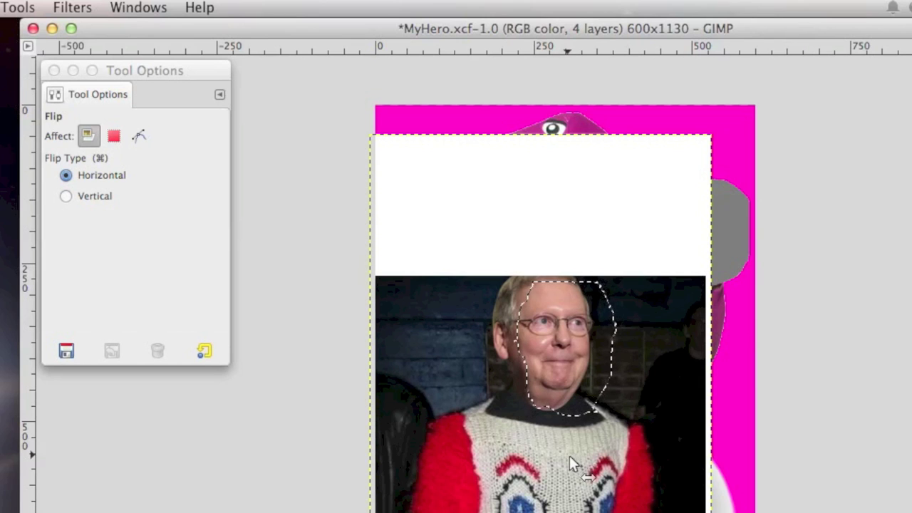
pyautogui.click(567, 390)
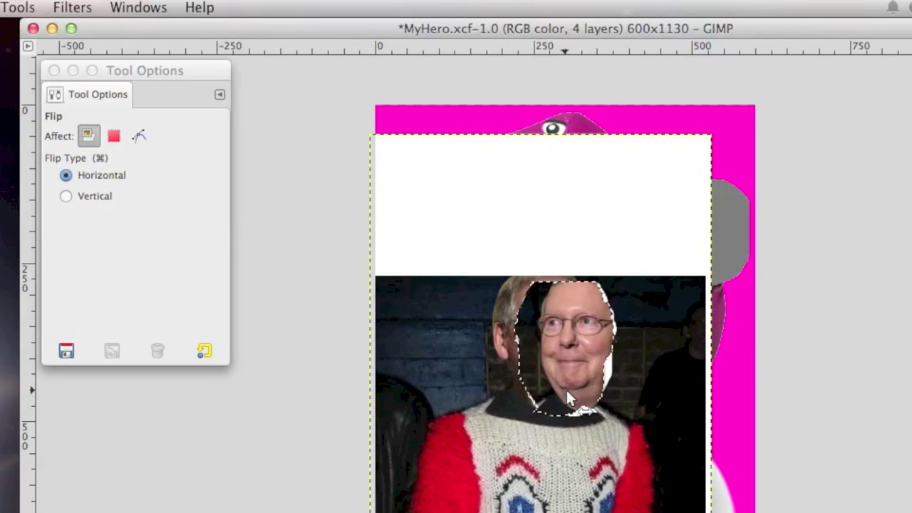
pyautogui.click(66, 198)
pyautogui.click(546, 385)
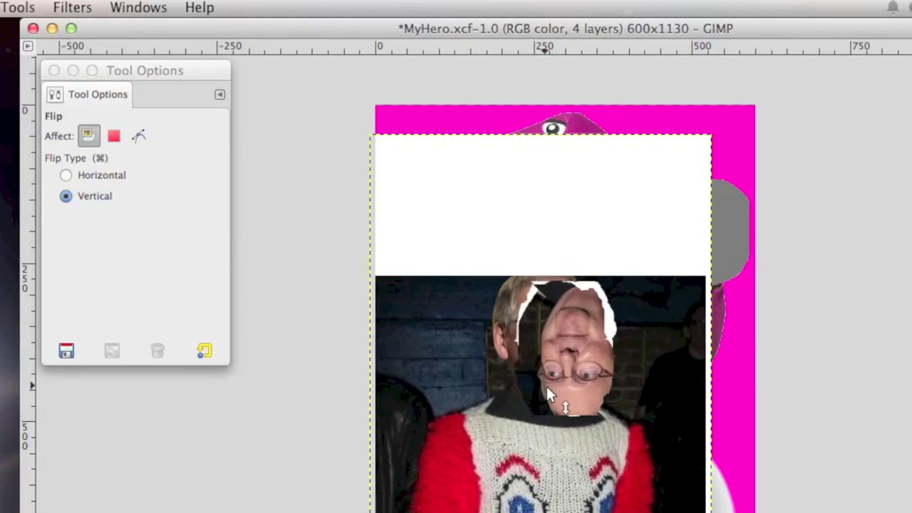
pyautogui.click(69, 176)
pyautogui.click(0, 360)
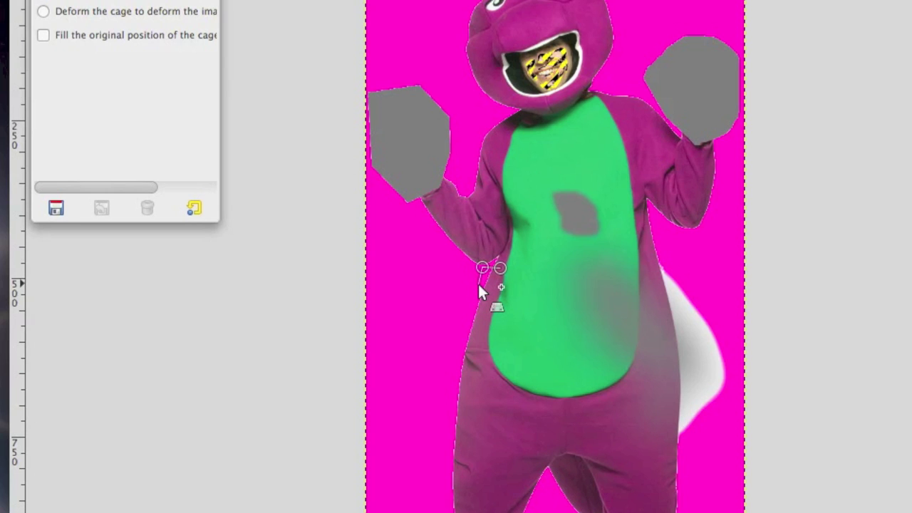
# Build a closed nine-point cage around the purple costume's left hip
pyautogui.click(478, 284)
pyautogui.click(471, 303)
pyautogui.click(486, 307)
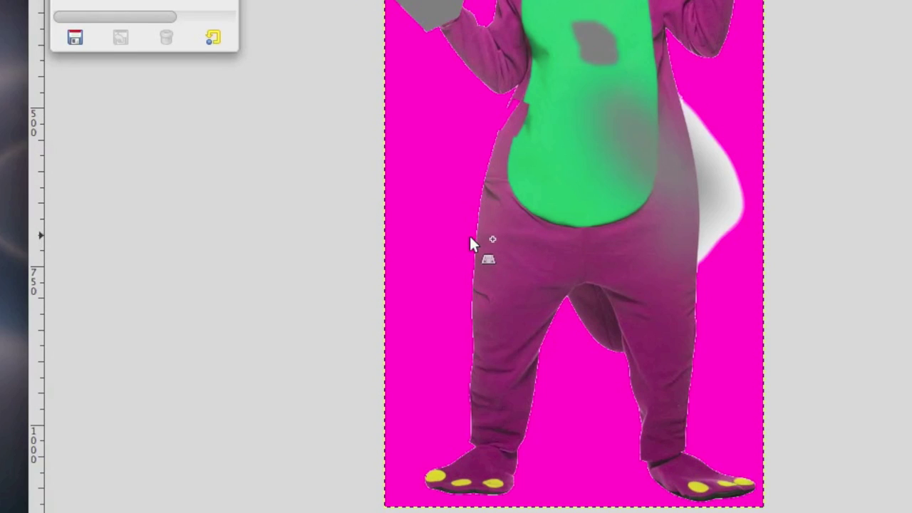
pyautogui.click(467, 252)
pyautogui.click(465, 272)
pyautogui.click(465, 286)
pyautogui.click(490, 286)
pyautogui.click(507, 219)
pyautogui.click(468, 233)
# Drag three cage points left and up to bulge out the hip
pyautogui.moveTo(464, 253); pyautogui.dragTo(395, 242)
pyautogui.moveTo(464, 277); pyautogui.dragTo(435, 283)
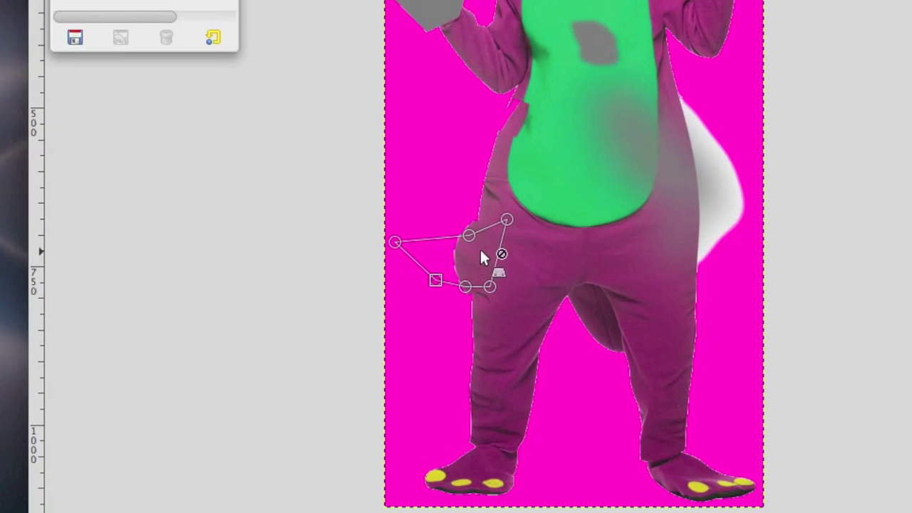
pyautogui.moveTo(470, 235); pyautogui.dragTo(457, 178)
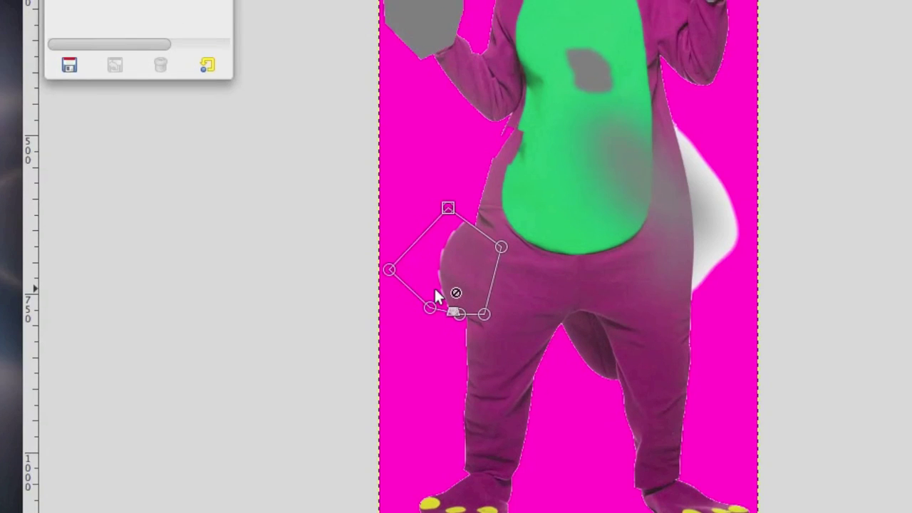
# Commit the cage warp and type 'United States Congress' in a text box over the sweater
pyautogui.press('Return')
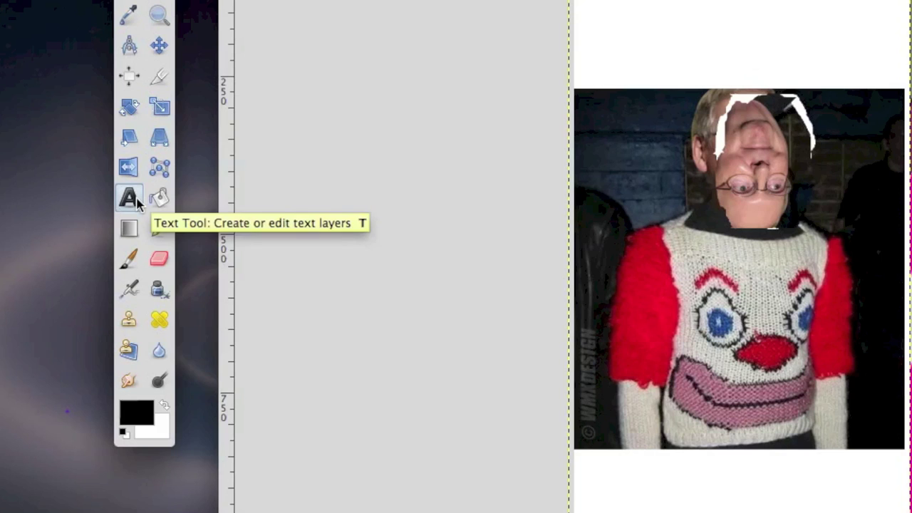
pyautogui.click(131, 200)
pyautogui.moveTo(672, 229); pyautogui.dragTo(823, 273)
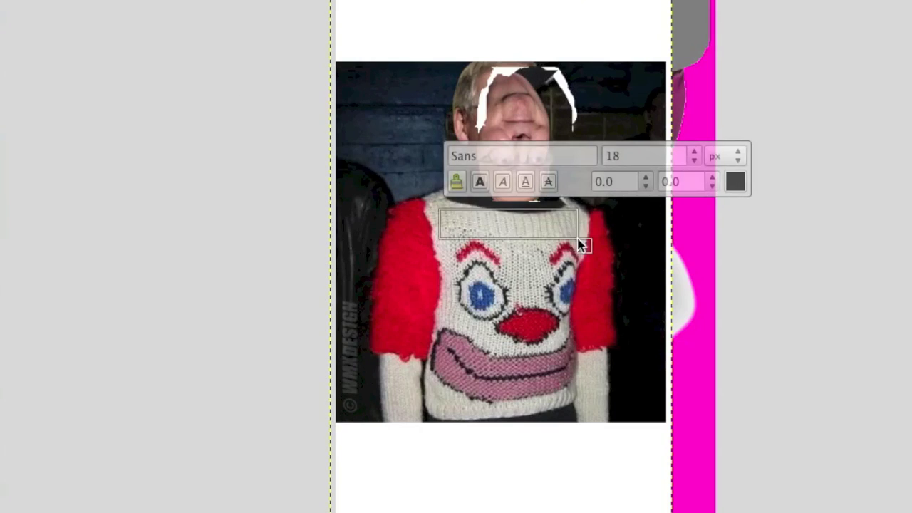
pyautogui.write('United States Congress')
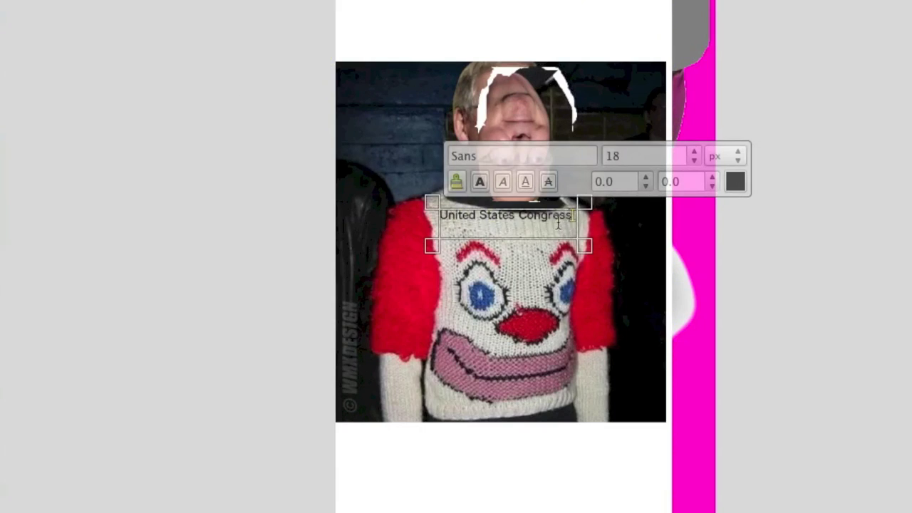
# Make the title magenta Comic Sans MS, with strikethrough and a baseline offset of 5
pyautogui.moveTo(597, 254); pyautogui.dragTo(447, 257)
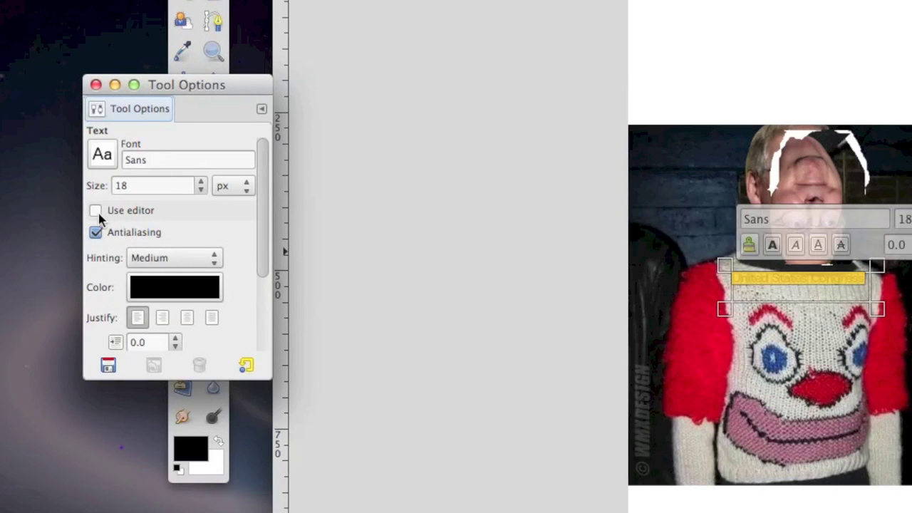
pyautogui.click(96, 210)
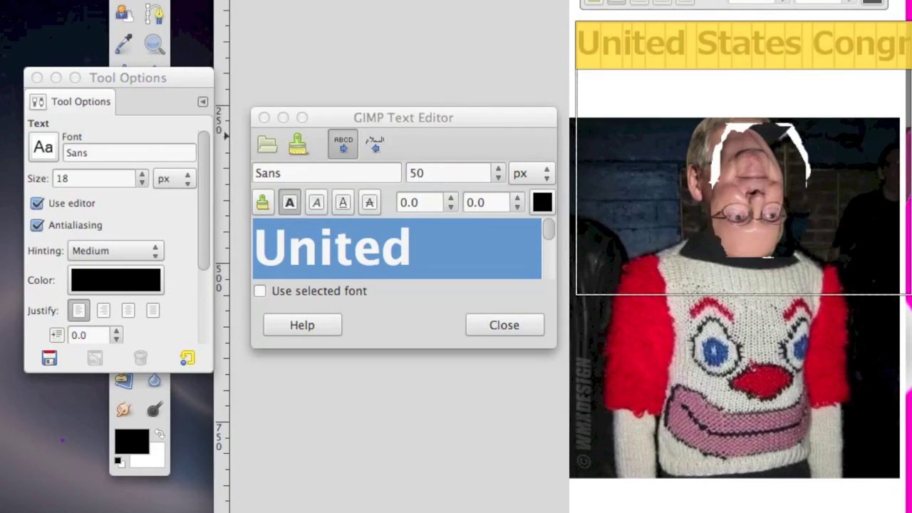
pyautogui.write('comic')
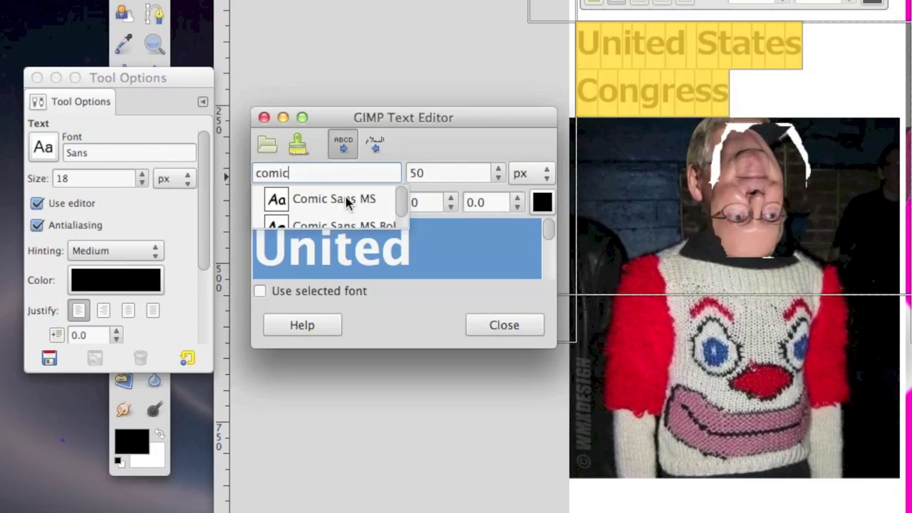
pyautogui.click(342, 199)
pyautogui.click(542, 202)
pyautogui.click(75, 155)
pyautogui.click(369, 202)
pyautogui.click(420, 202)
pyautogui.write('5')
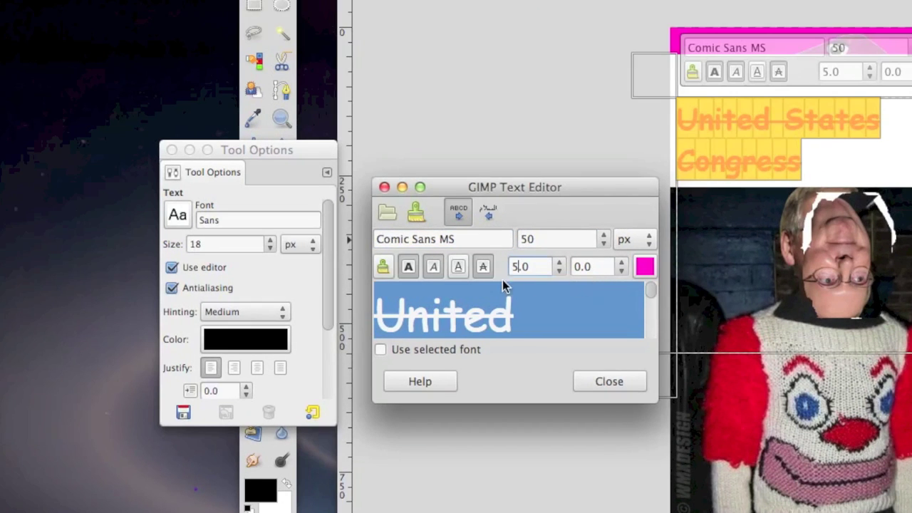
# Load the title text from a file and reapply Comic Sans MS through the font search
pyautogui.click(388, 219)
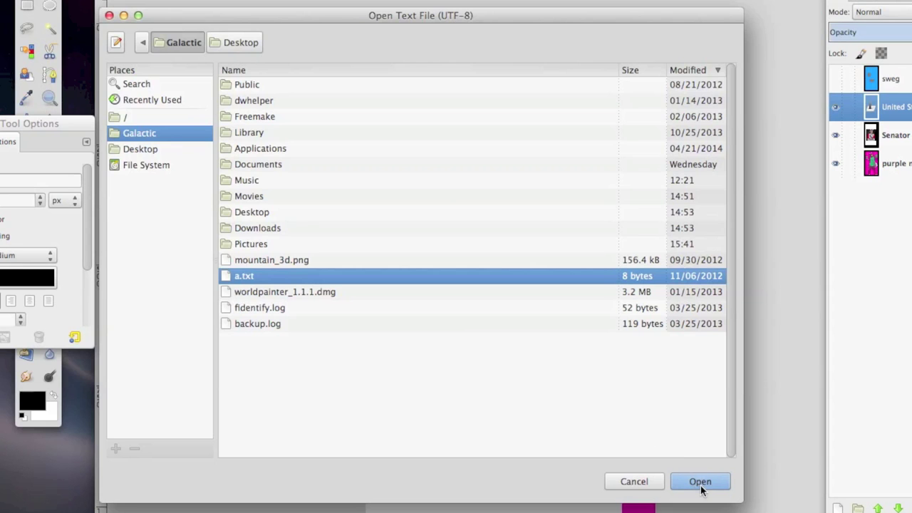
pyautogui.click(700, 483)
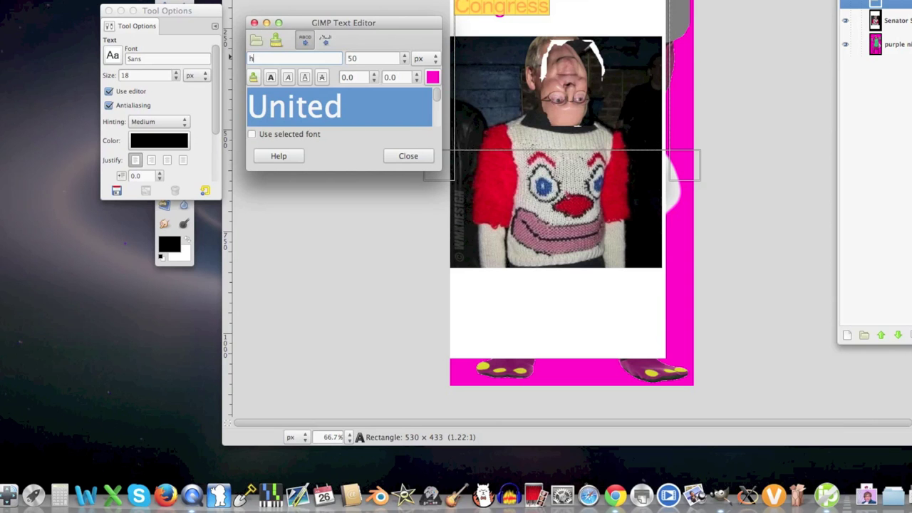
pyautogui.write('h')
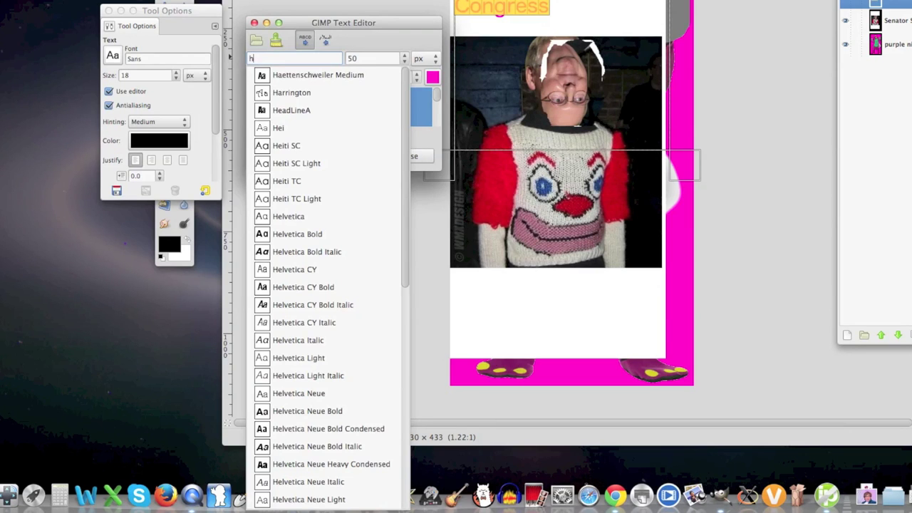
pyautogui.press('BackSpace')
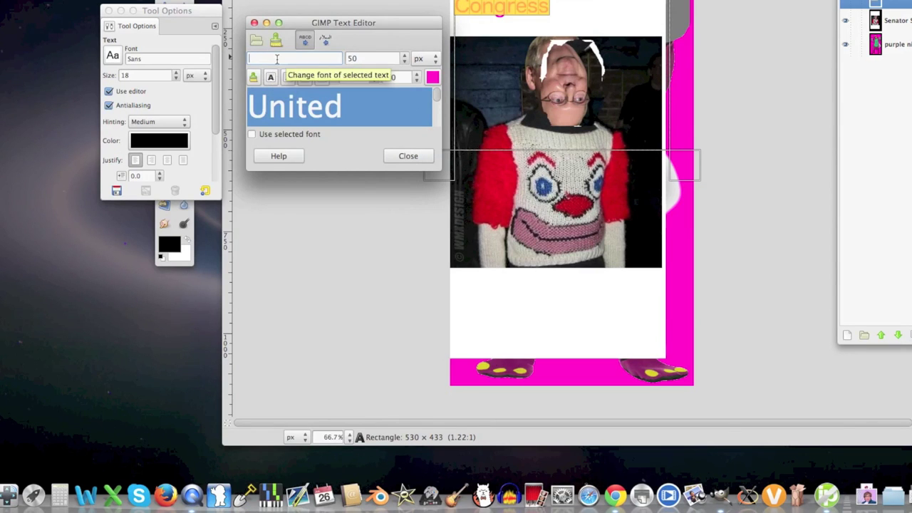
pyautogui.write('comic')
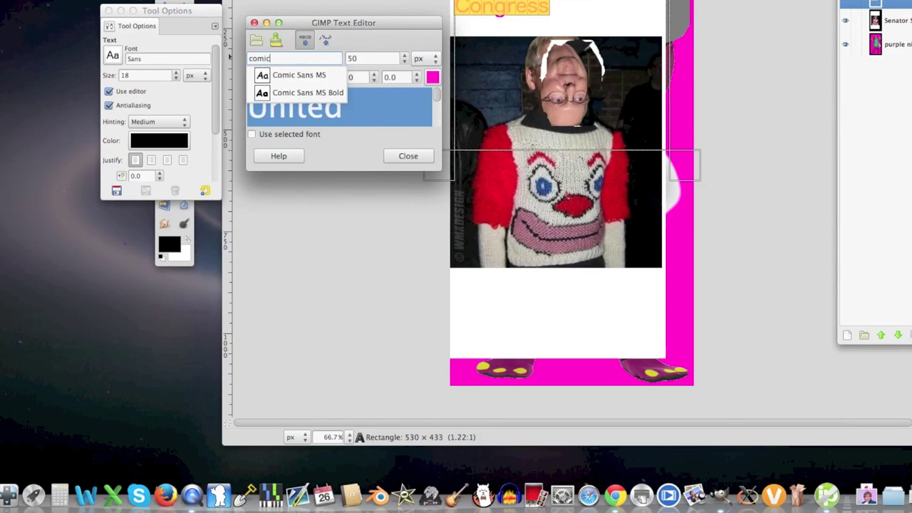
pyautogui.press('Down')
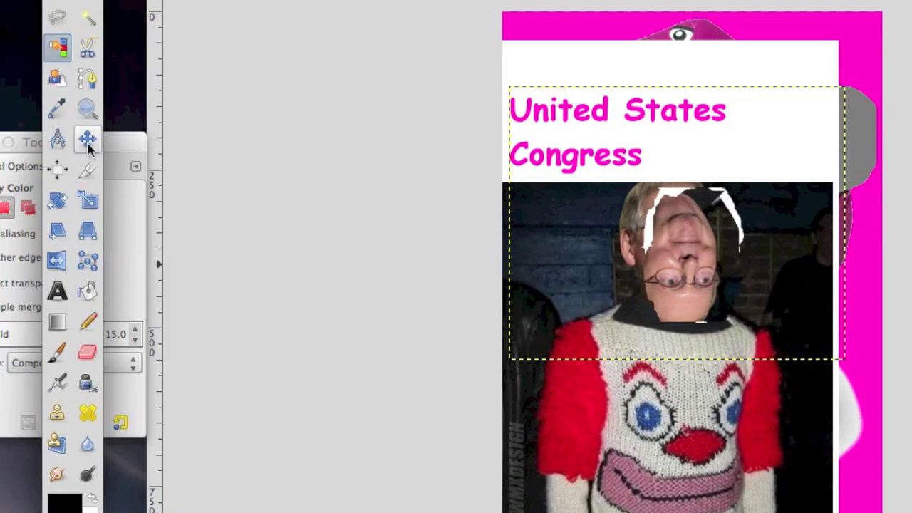
# Move the United States Congress title into place above the photo
pyautogui.click(86, 143)
pyautogui.moveTo(566, 163); pyautogui.dragTo(601, 86)
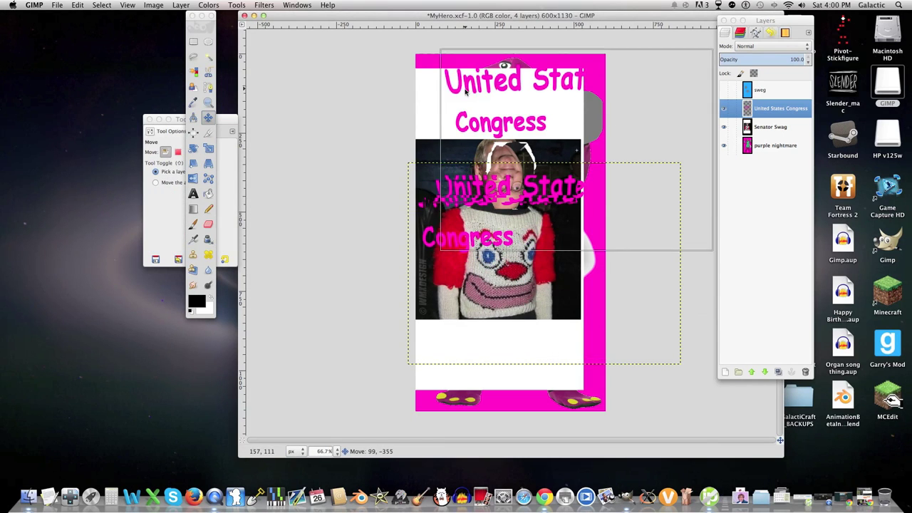
pyautogui.moveTo(465, 90); pyautogui.dragTo(438, 99)
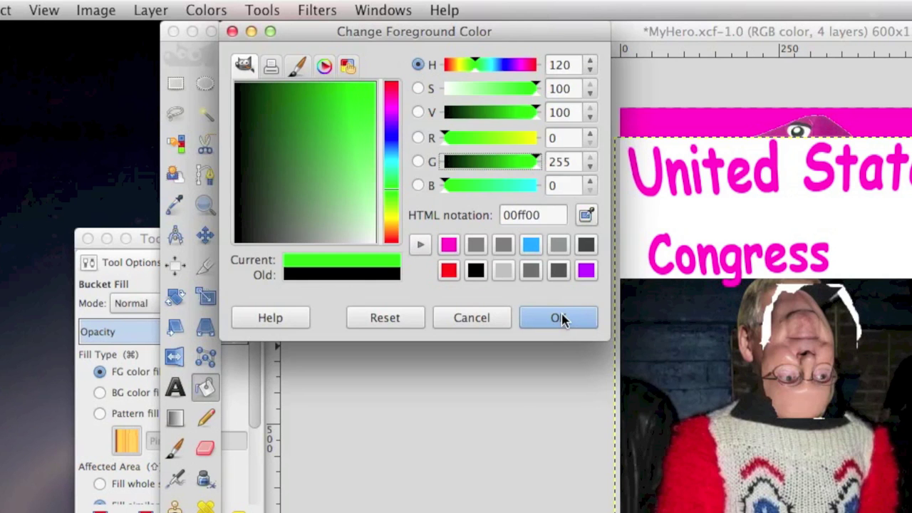
# Try green bucket fills on the face, undo them, and switch to pattern fill
pyautogui.click(559, 316)
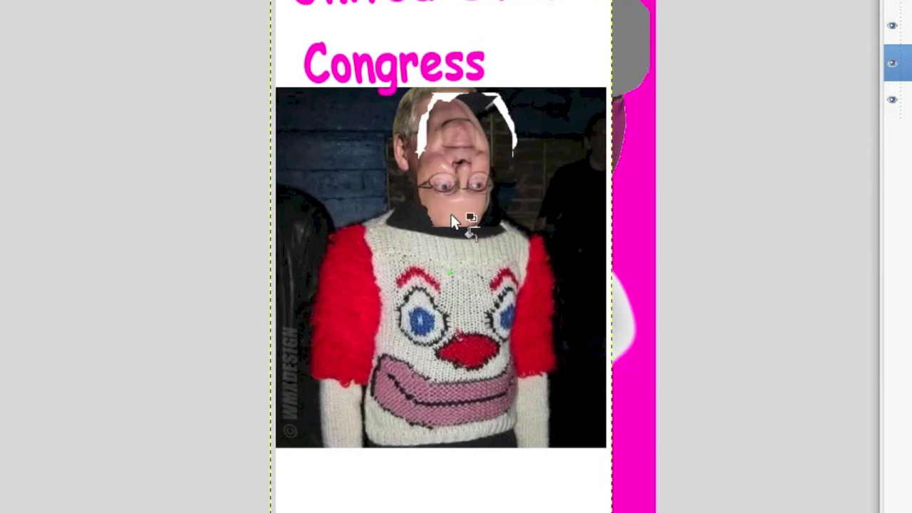
pyautogui.click(452, 219)
pyautogui.click(432, 164)
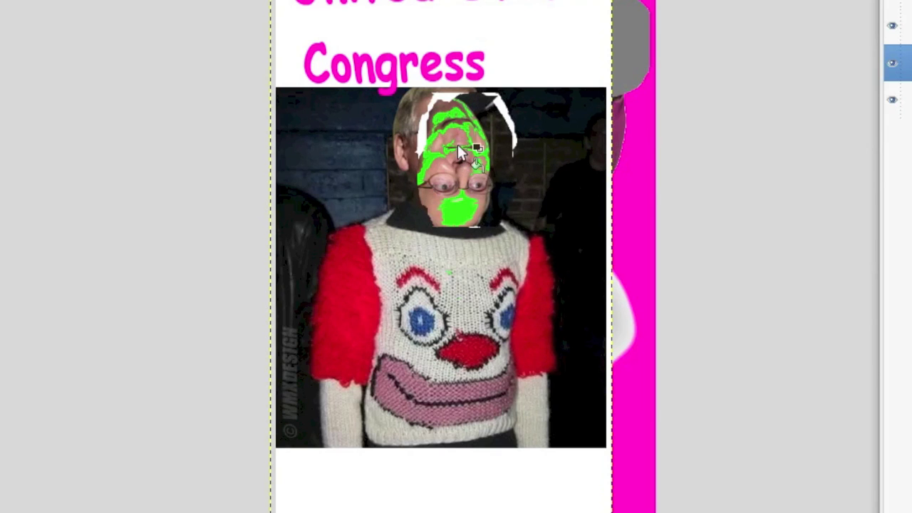
pyautogui.press('super+z')
pyautogui.press('super+z')
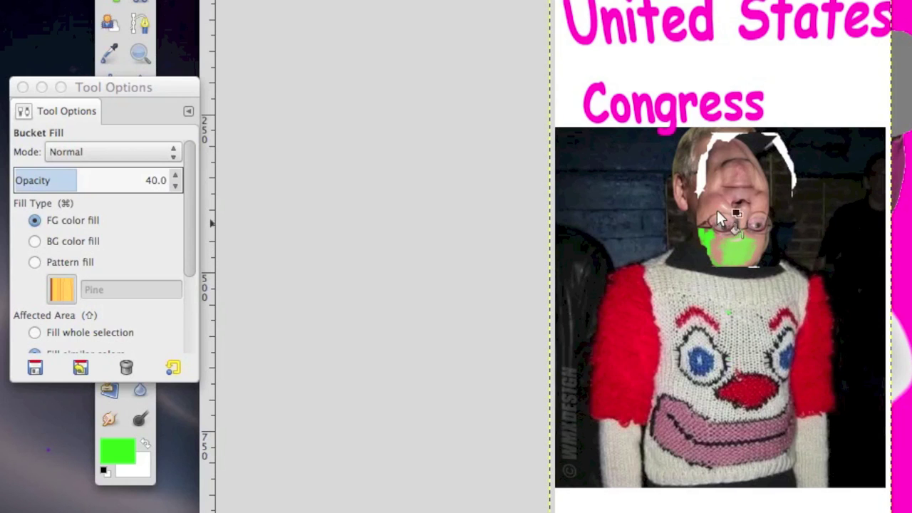
pyautogui.click(737, 203)
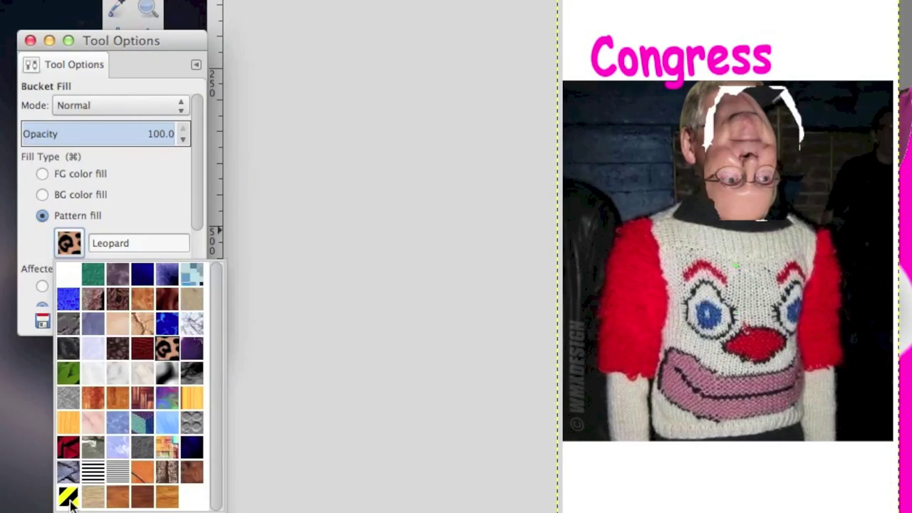
pyautogui.click(67, 466)
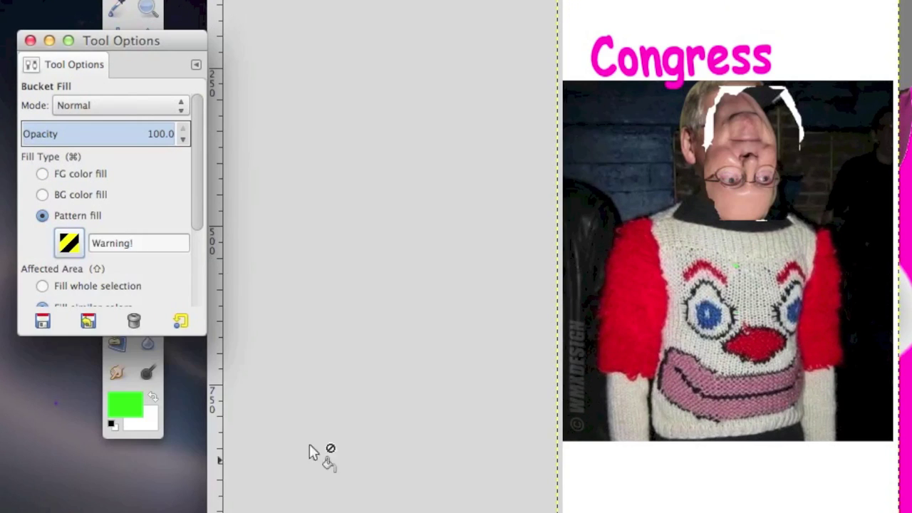
# Undo a Warning! pattern fill and blend the sweater with a green gradient instead
pyautogui.click(855, 209)
pyautogui.press('super+z')
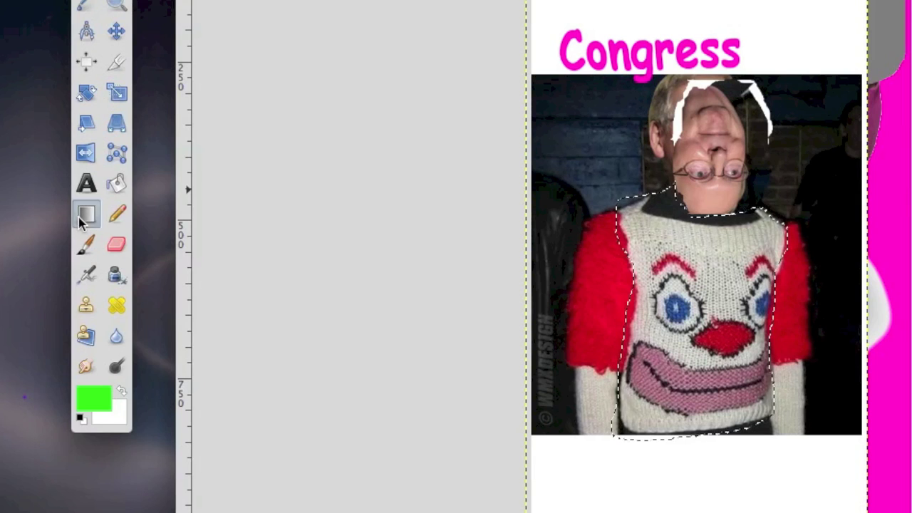
pyautogui.click(84, 217)
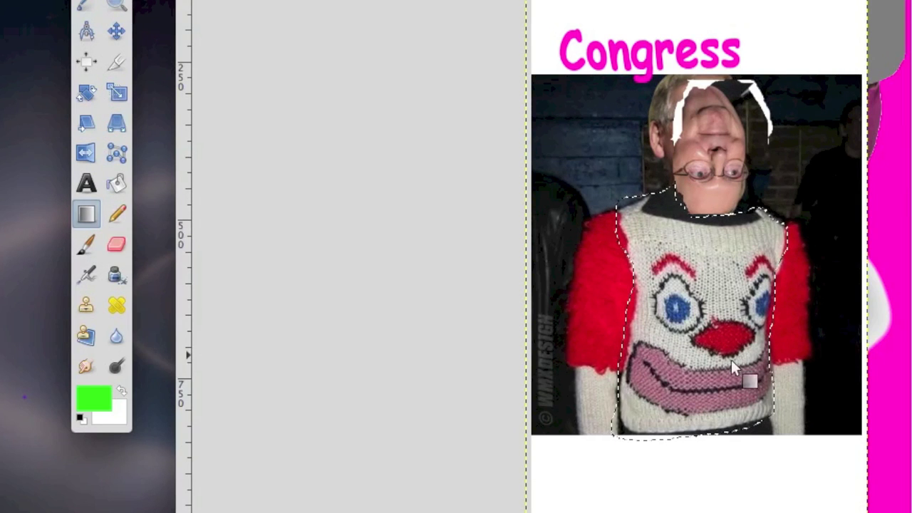
pyautogui.moveTo(706, 381); pyautogui.dragTo(706, 236)
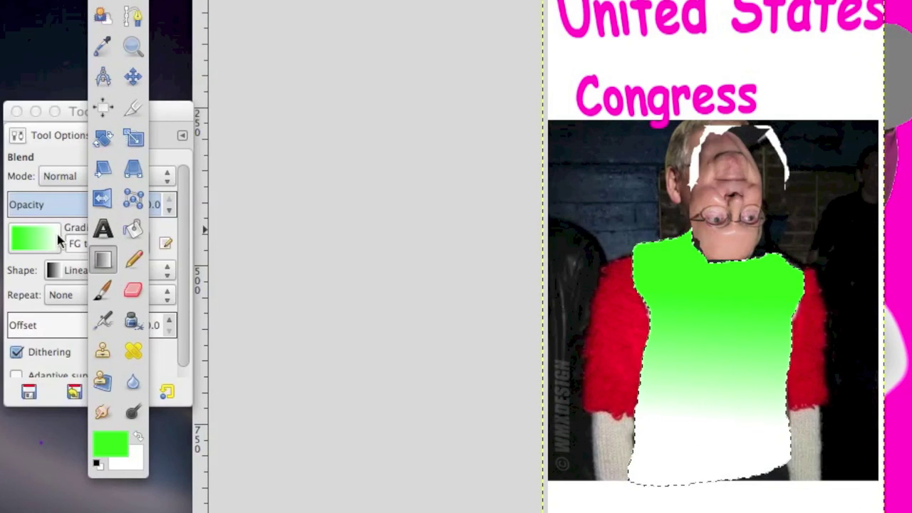
# Fill the sweater with a Full saturation gradient in a clockwise spiral shape
pyautogui.click(55, 236)
pyautogui.scroll(-15, 82, 378)
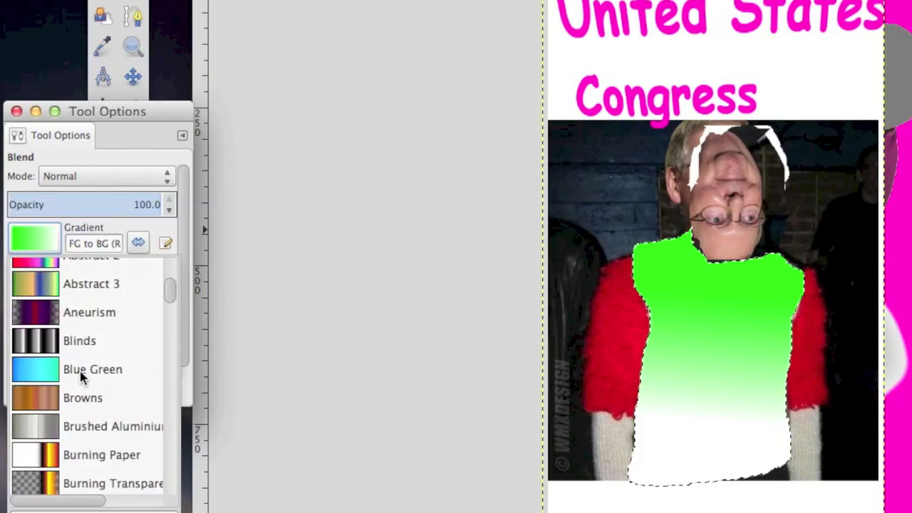
pyautogui.click(108, 337)
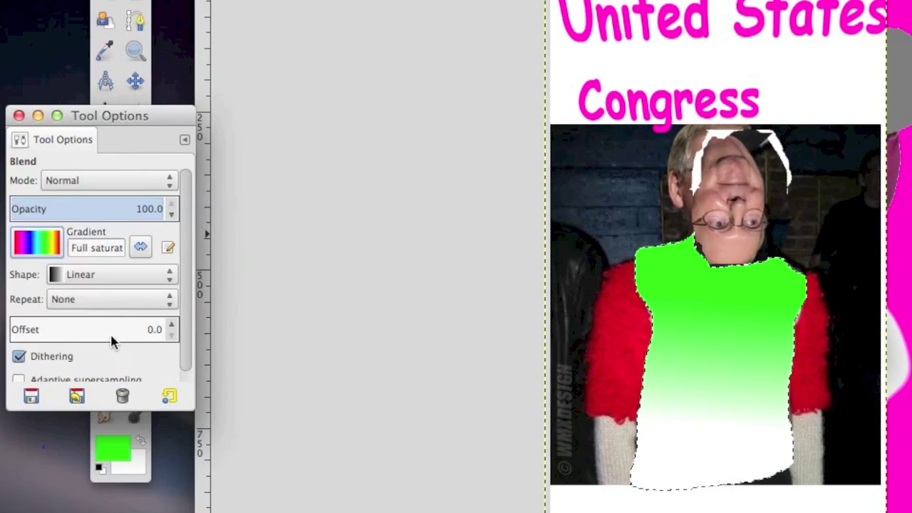
pyautogui.click(114, 278)
pyautogui.click(98, 481)
pyautogui.moveTo(725, 370); pyautogui.dragTo(674, 344)
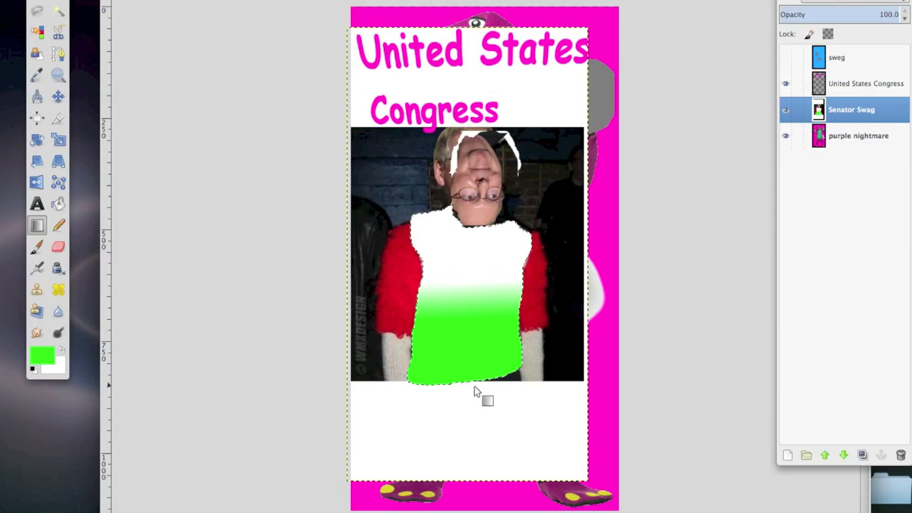
# Refill the sweater white at the top fading to green, dragged up from its bottom edge
pyautogui.moveTo(473, 339); pyautogui.dragTo(477, 62)
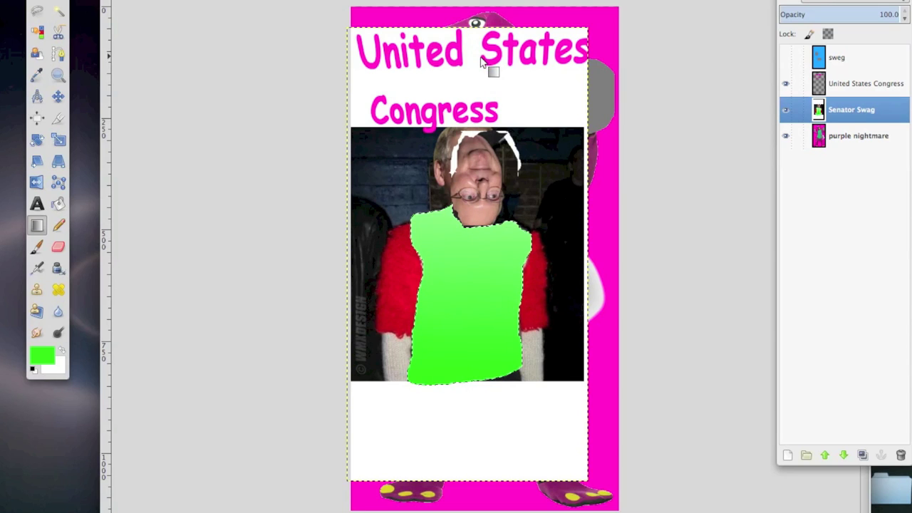
pyautogui.moveTo(456, 448); pyautogui.dragTo(467, 237)
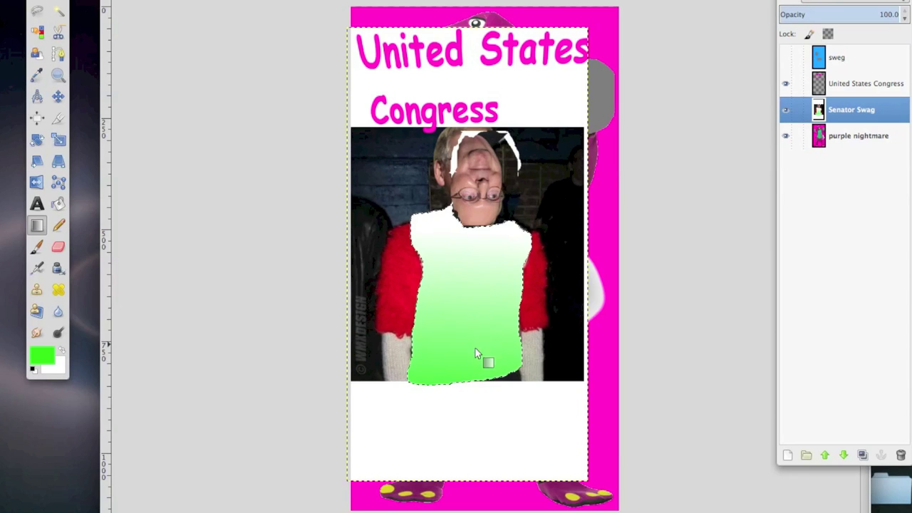
pyautogui.moveTo(473, 311); pyautogui.dragTo(475, 305)
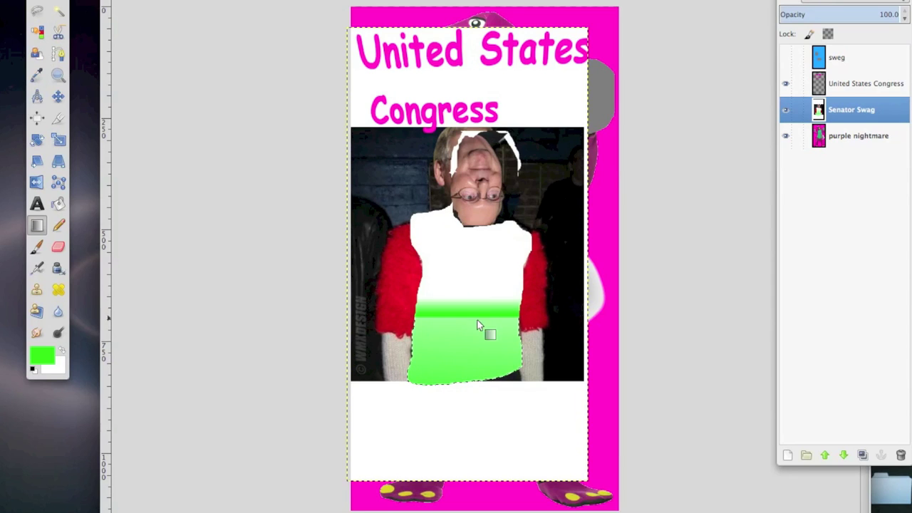
pyautogui.moveTo(474, 385); pyautogui.dragTo(476, 229)
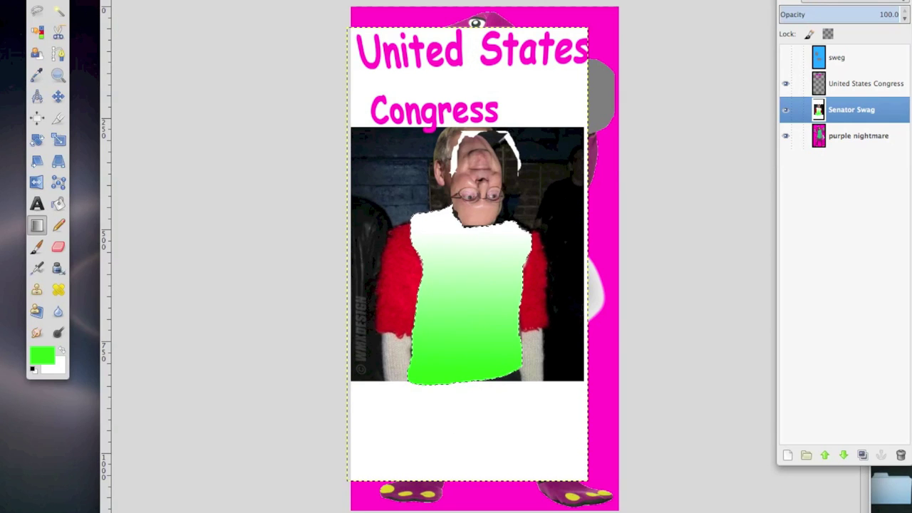
# Paint a green smile and a dab beside the chin with the Paintbrush
pyautogui.press('p')
pyautogui.moveTo(466, 208); pyautogui.dragTo(476, 213)
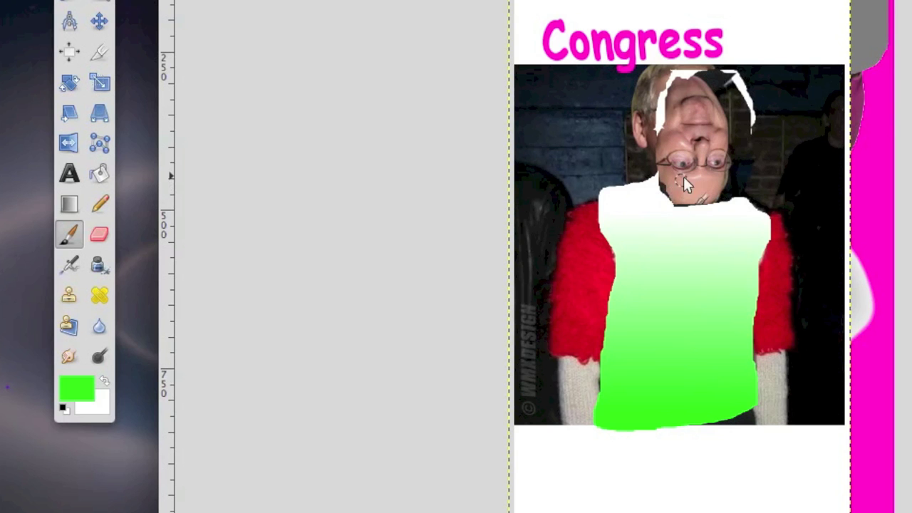
pyautogui.moveTo(678, 175)
pyautogui.mouseDown()
pyautogui.moveTo(716, 173)
pyautogui.moveTo(684, 178)
pyautogui.moveTo(683, 162)
pyautogui.mouseUp()
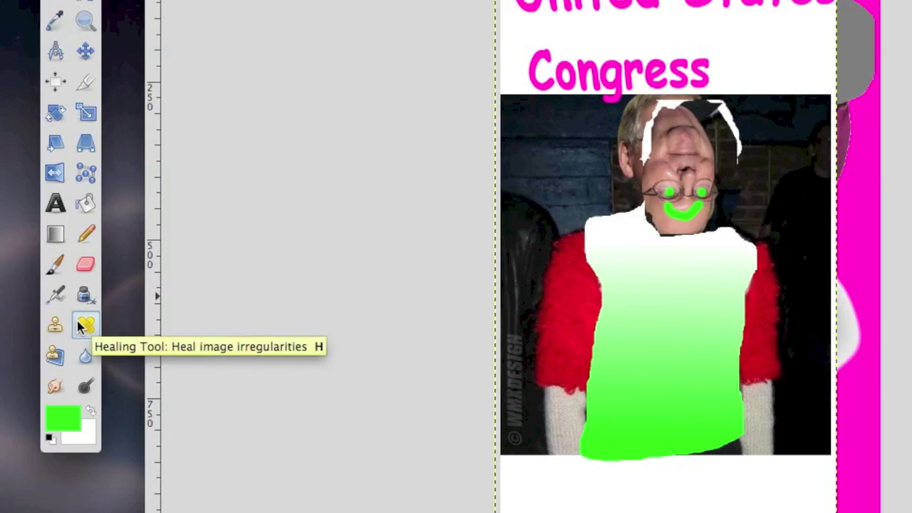
# Blur the sweater's upper-right edge and the chin edge using a hard round brush
pyautogui.click(84, 325)
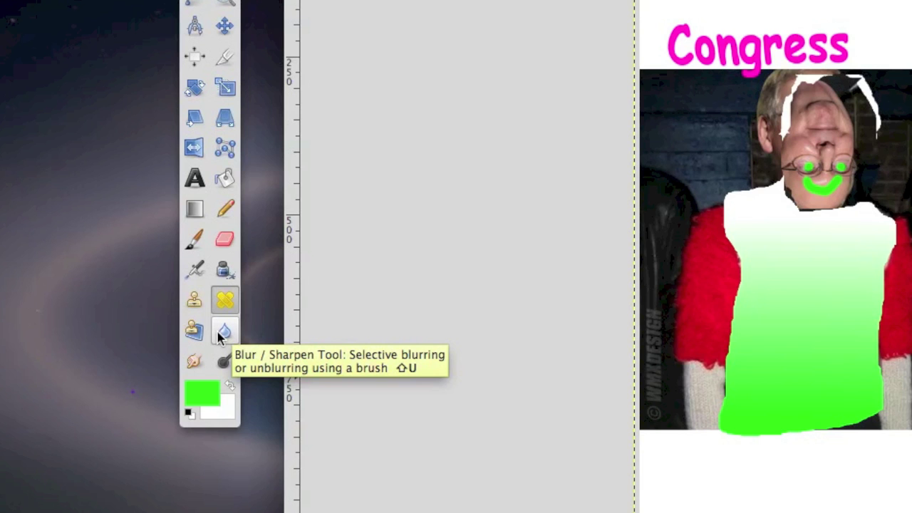
pyautogui.click(224, 333)
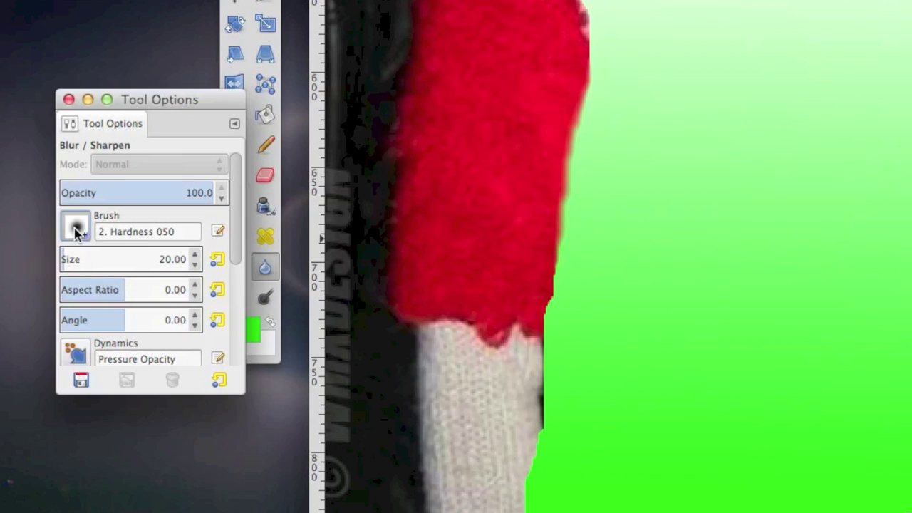
pyautogui.click(76, 232)
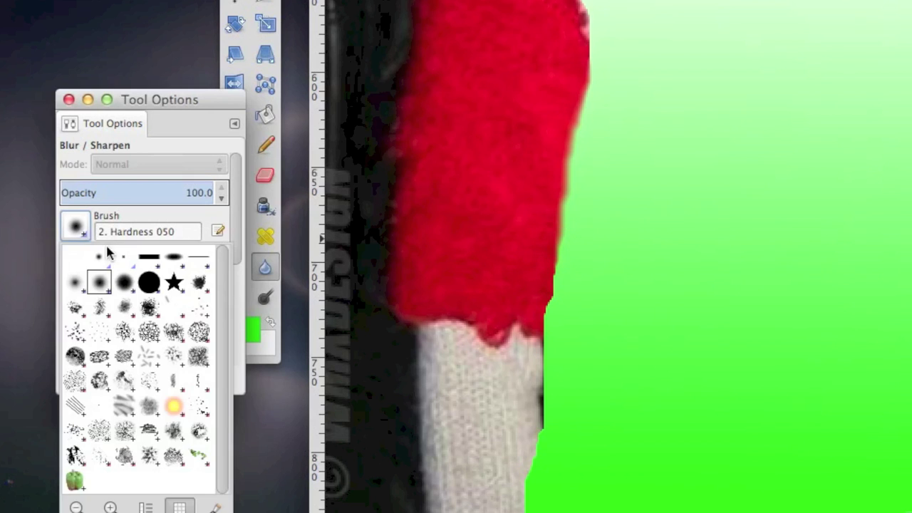
pyautogui.click(133, 279)
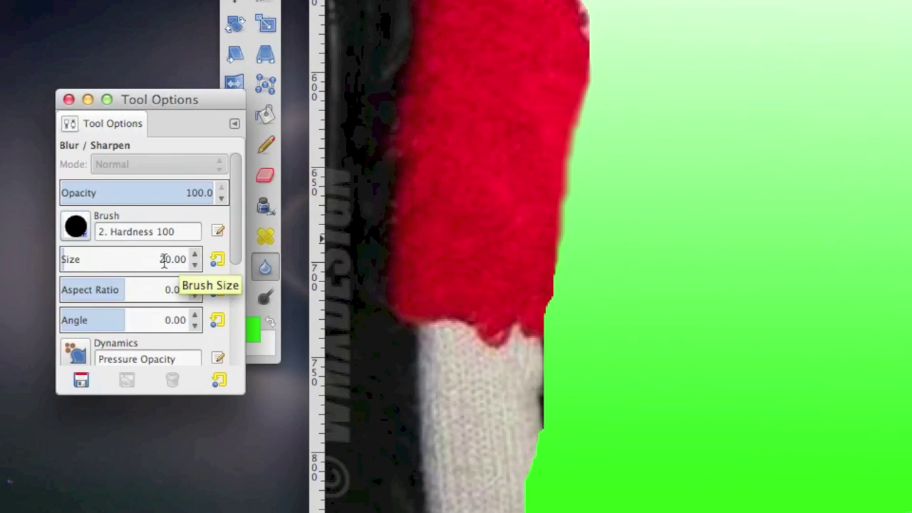
pyautogui.click(164, 259)
pyautogui.press('BackSpace')
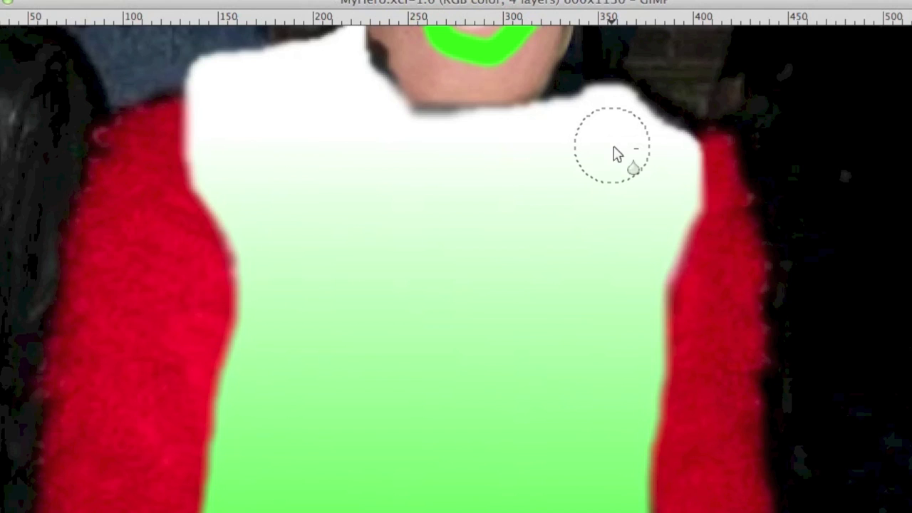
pyautogui.moveTo(617, 154)
pyautogui.mouseDown()
pyautogui.moveTo(682, 147)
pyautogui.moveTo(677, 126)
pyautogui.moveTo(692, 147)
pyautogui.moveTo(680, 132)
pyautogui.moveTo(668, 138)
pyautogui.moveTo(662, 102)
pyautogui.moveTo(664, 133)
pyautogui.moveTo(684, 136)
pyautogui.moveTo(627, 98)
pyautogui.moveTo(546, 107)
pyautogui.moveTo(597, 102)
pyautogui.moveTo(577, 101)
pyautogui.moveTo(546, 119)
pyautogui.moveTo(579, 119)
pyautogui.moveTo(547, 127)
pyautogui.mouseUp()
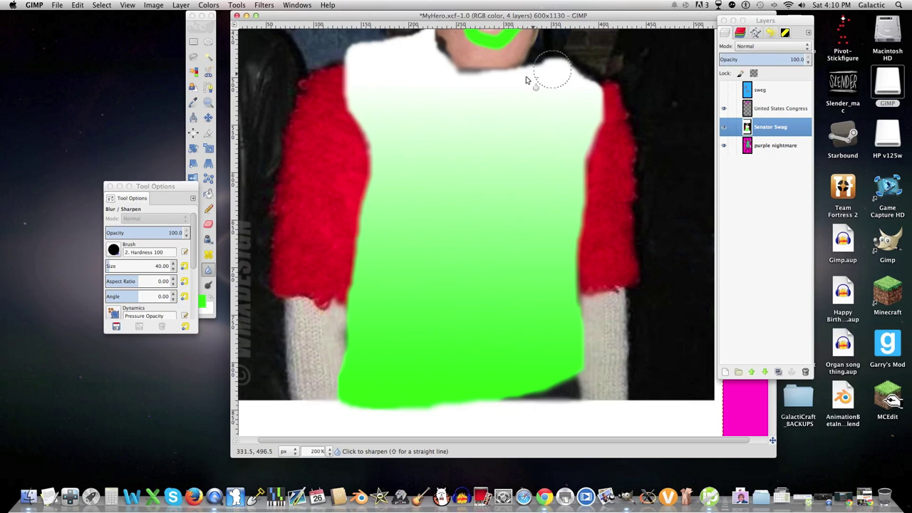
pyautogui.moveTo(526, 80); pyautogui.dragTo(519, 81)
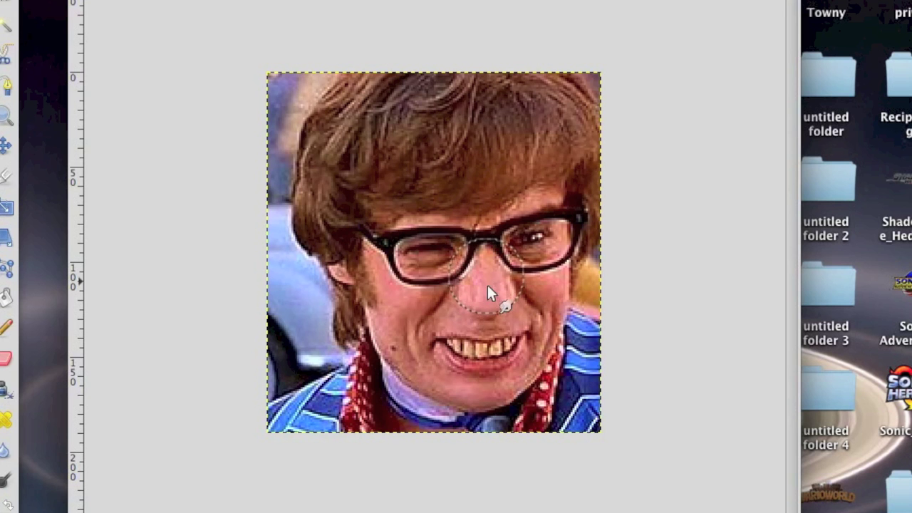
# Smear the nose into a streak, then try lightening the left cheek with Dodge/Burn and undo it
pyautogui.moveTo(488, 285); pyautogui.dragTo(495, 495)
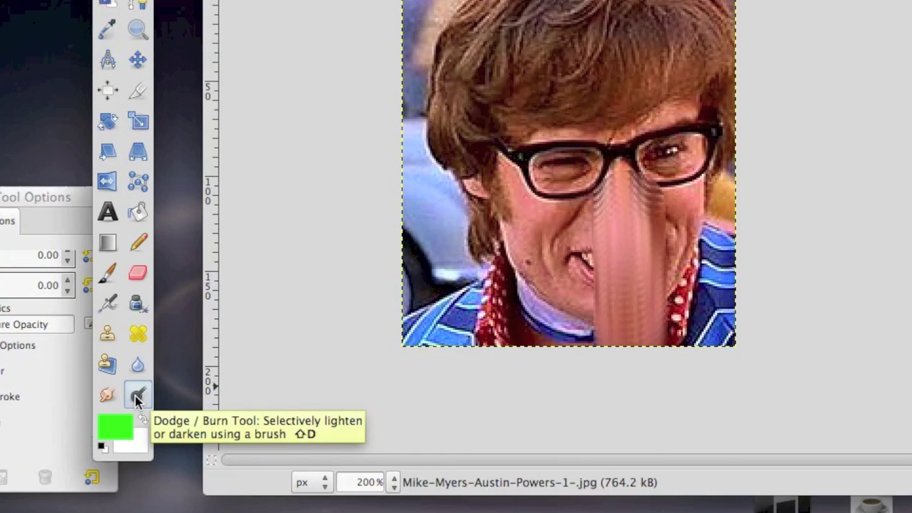
pyautogui.click(137, 398)
pyautogui.moveTo(437, 273)
pyautogui.mouseDown()
pyautogui.moveTo(488, 259)
pyautogui.moveTo(462, 236)
pyautogui.moveTo(524, 255)
pyautogui.moveTo(521, 209)
pyautogui.moveTo(521, 269)
pyautogui.moveTo(499, 245)
pyautogui.mouseUp()
pyautogui.press('super+z')
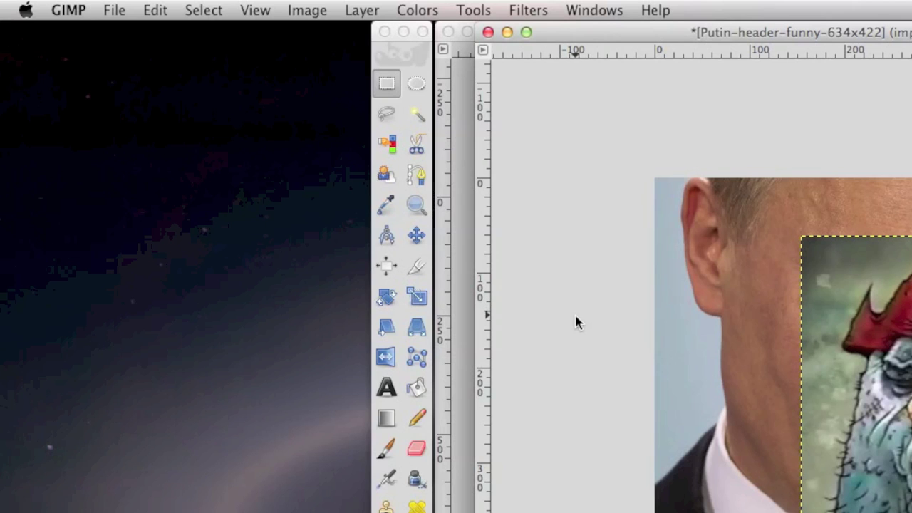
# Bring the pirate picture's window over the blank canvas
pyautogui.click(114, 10)
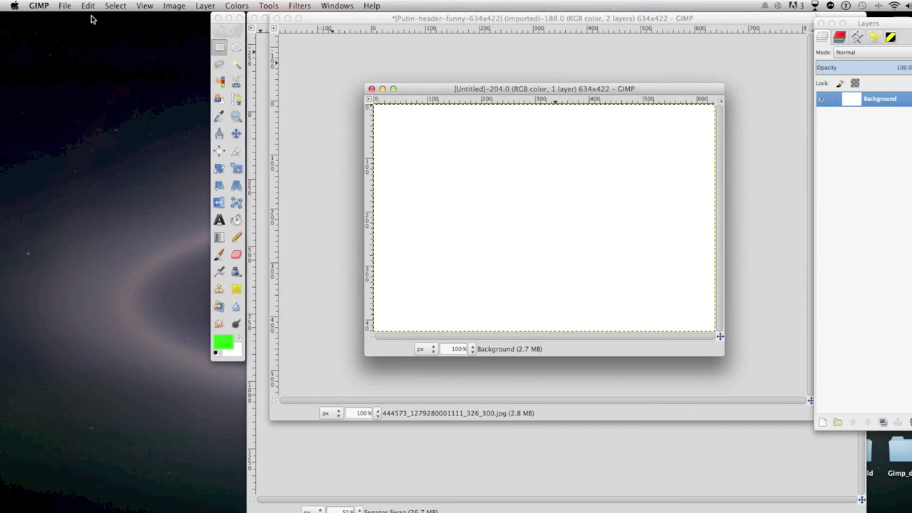
pyautogui.click(65, 6)
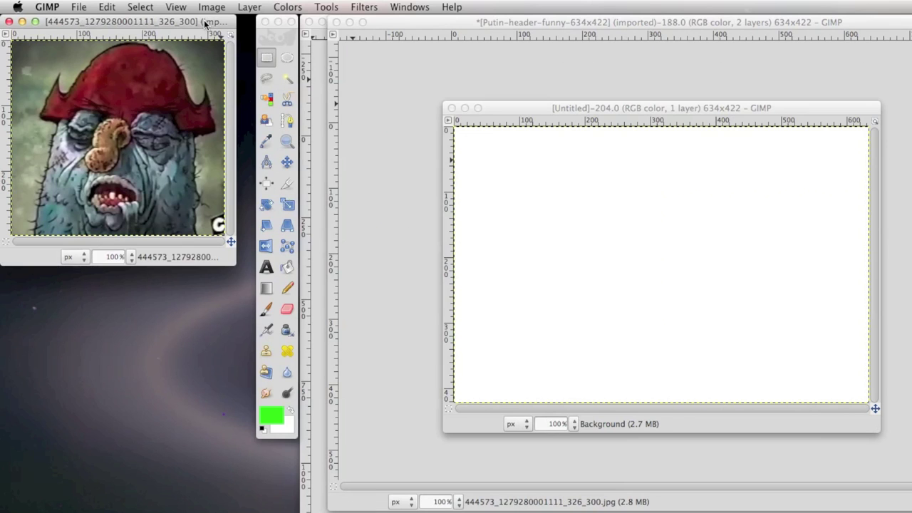
pyautogui.moveTo(205, 23); pyautogui.dragTo(683, 116)
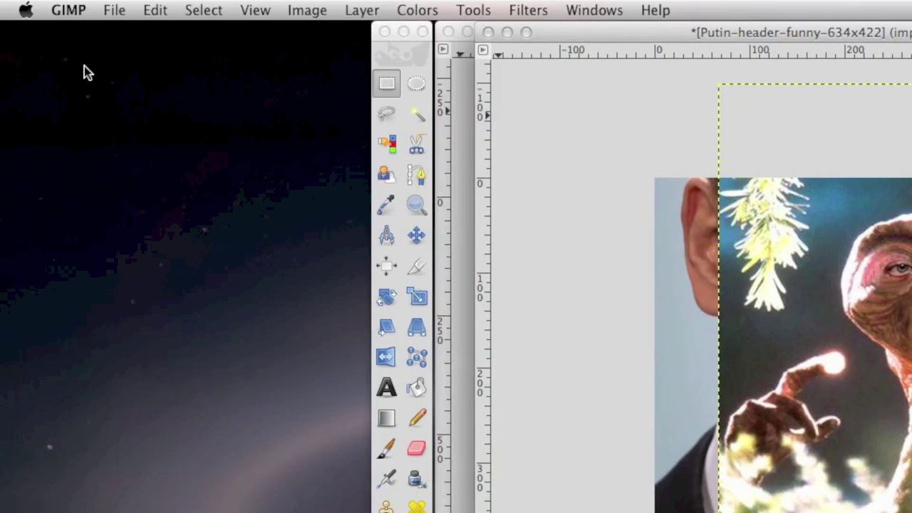
pyautogui.click(114, 10)
pyautogui.press('Escape')
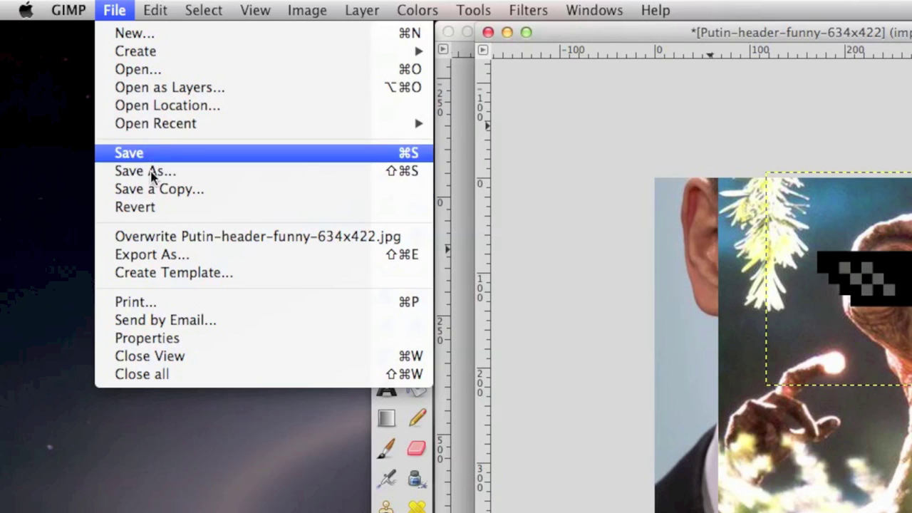
# Save the composite as NicolasCageIsLove.xcf in Pictures and reopen it from there
pyautogui.click(143, 157)
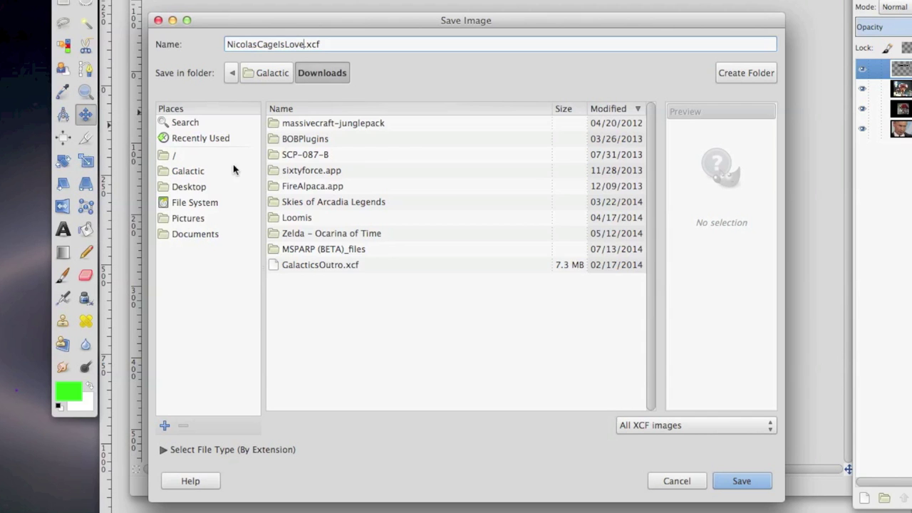
pyautogui.click(194, 188)
pyautogui.click(192, 218)
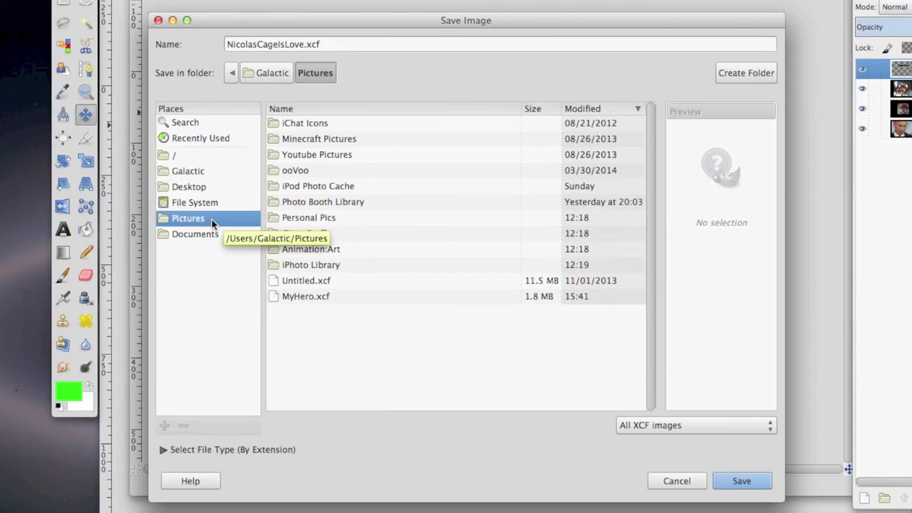
pyautogui.click(741, 482)
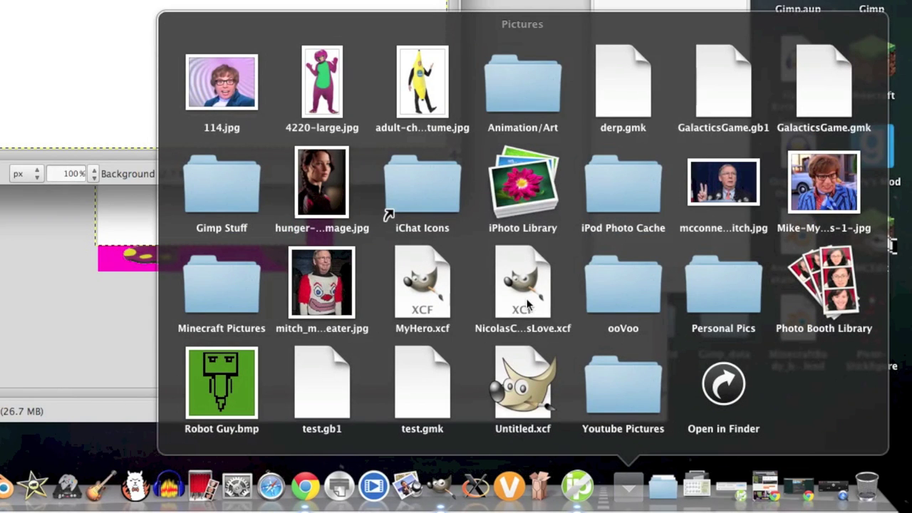
pyautogui.click(526, 301)
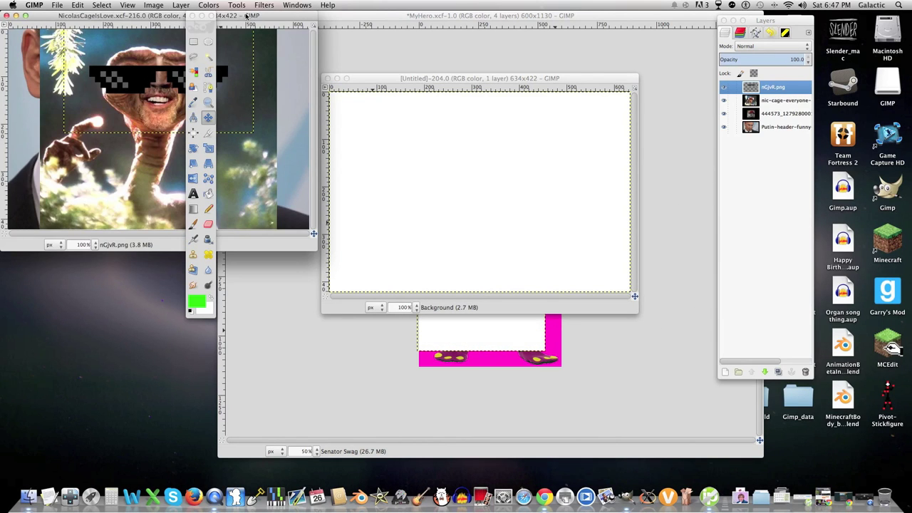
pyautogui.moveTo(246, 15); pyautogui.dragTo(575, 85)
# Export the composite as NicolasCageIsLove.jpeg at quality 100
pyautogui.click(57, 5)
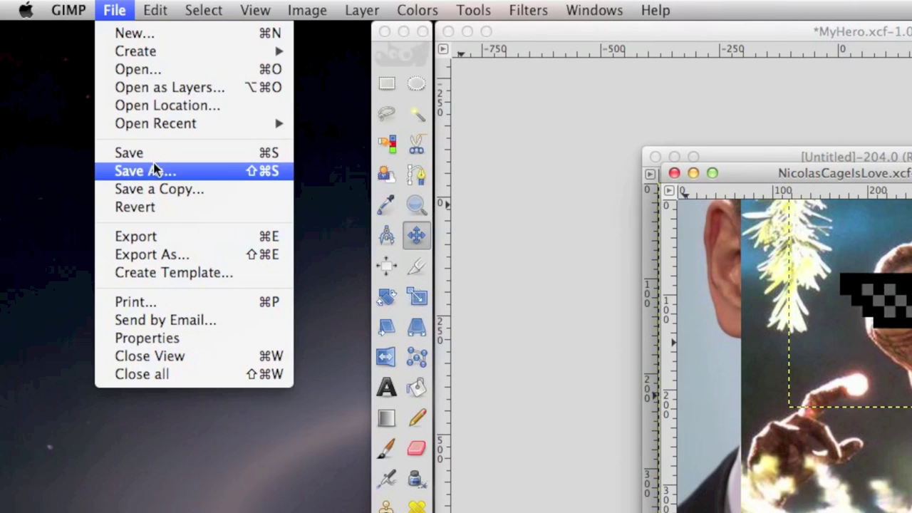
pyautogui.click(181, 242)
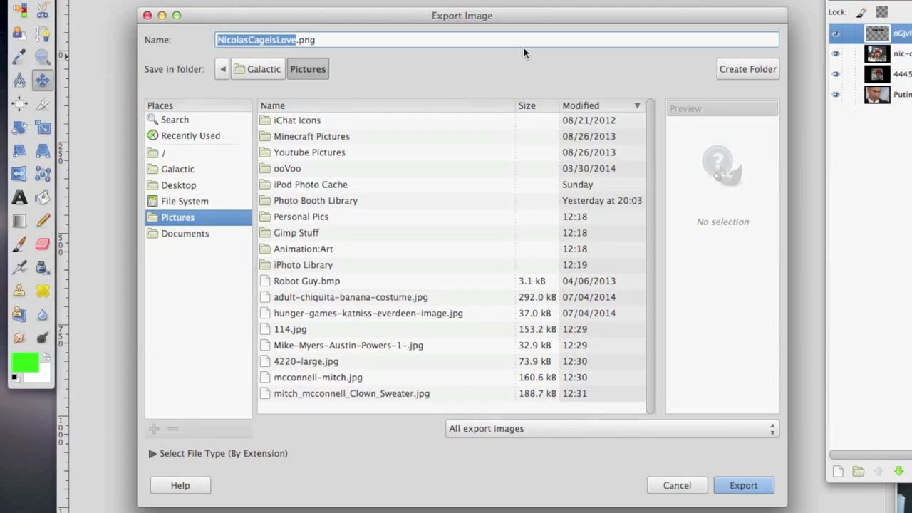
pyautogui.click(533, 40)
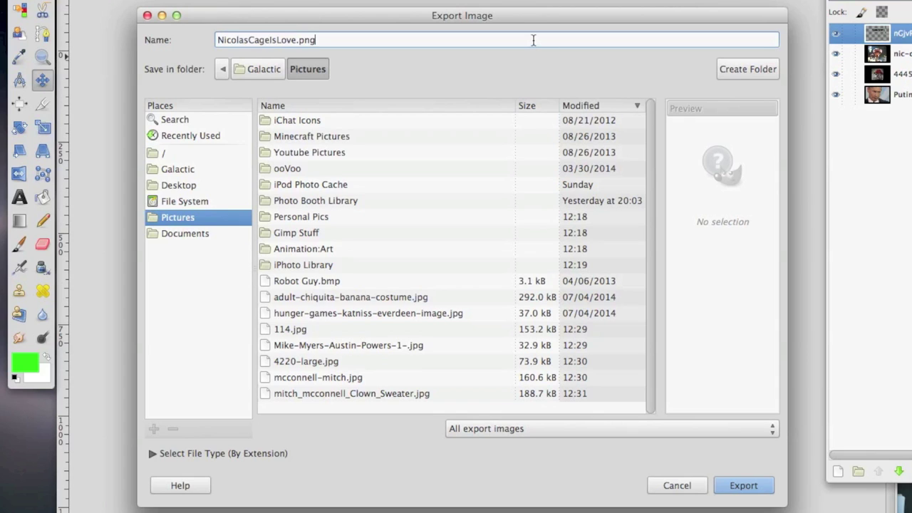
pyautogui.click(744, 485)
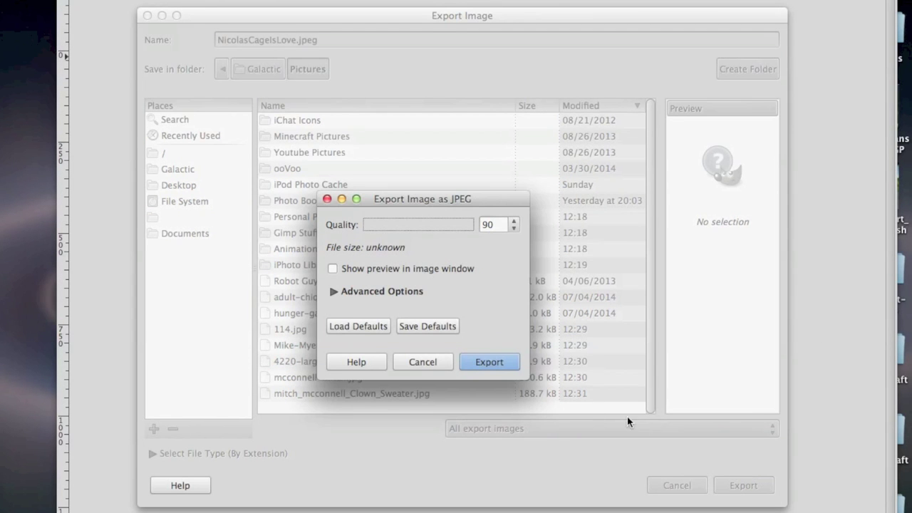
pyautogui.click(333, 269)
pyautogui.scroll(-10, 463, 225)
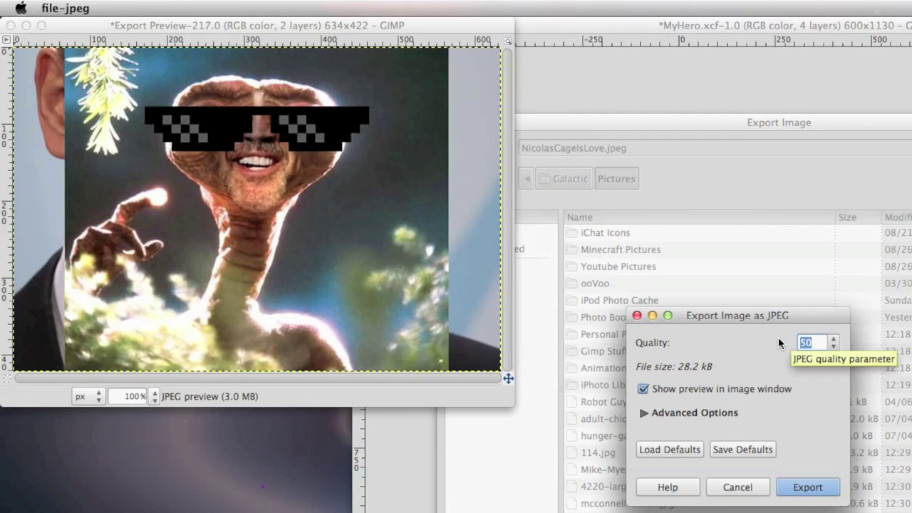
pyautogui.write('1')
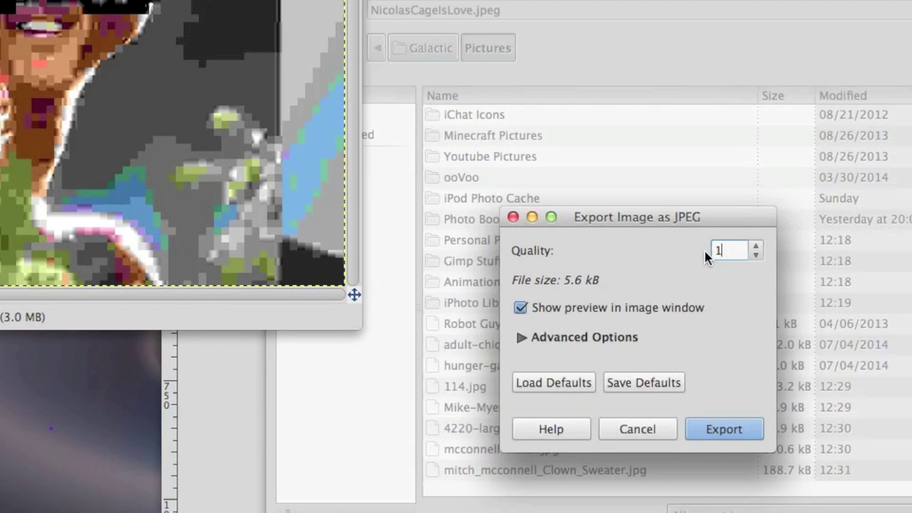
pyautogui.write('00')
pyautogui.click(823, 491)
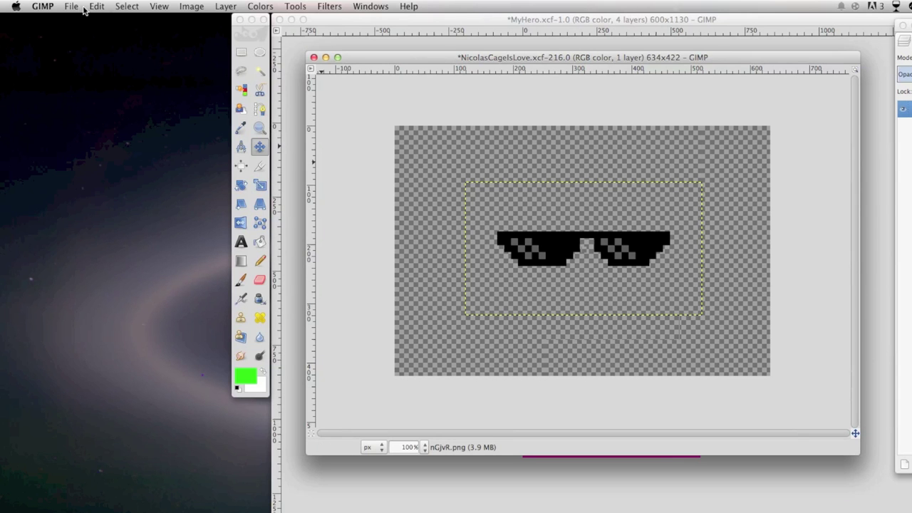
# Export the sunglasses image as Glass.png
pyautogui.click(70, 6)
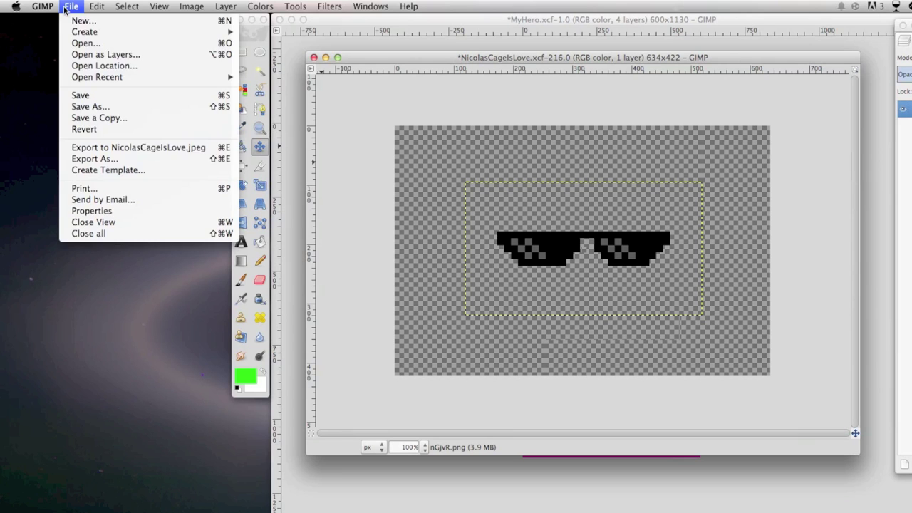
pyautogui.click(120, 163)
pyautogui.write('Glass.png')
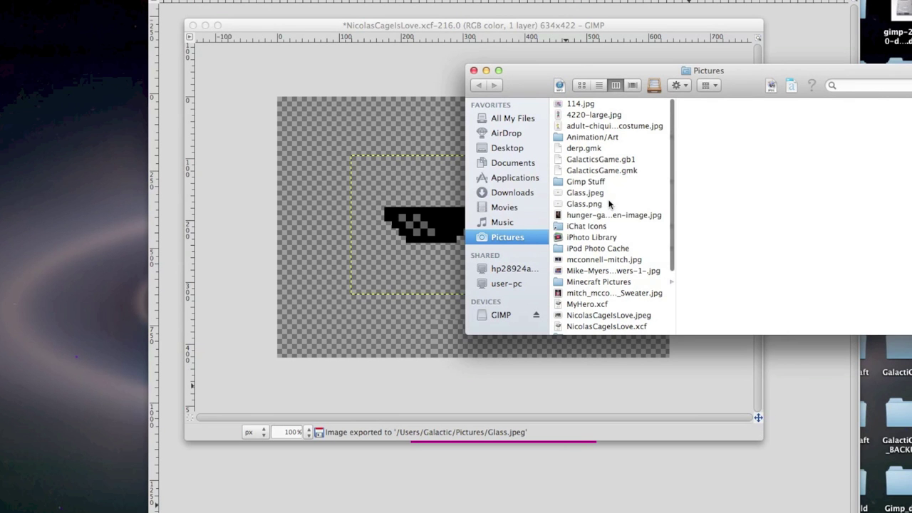
pyautogui.click(611, 204)
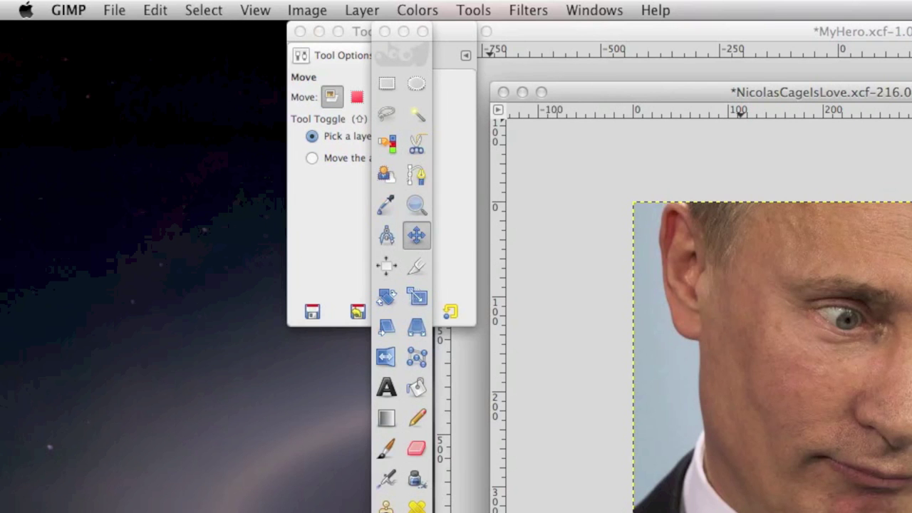
# Undo and then redo the sunglasses resize
pyautogui.click(155, 10)
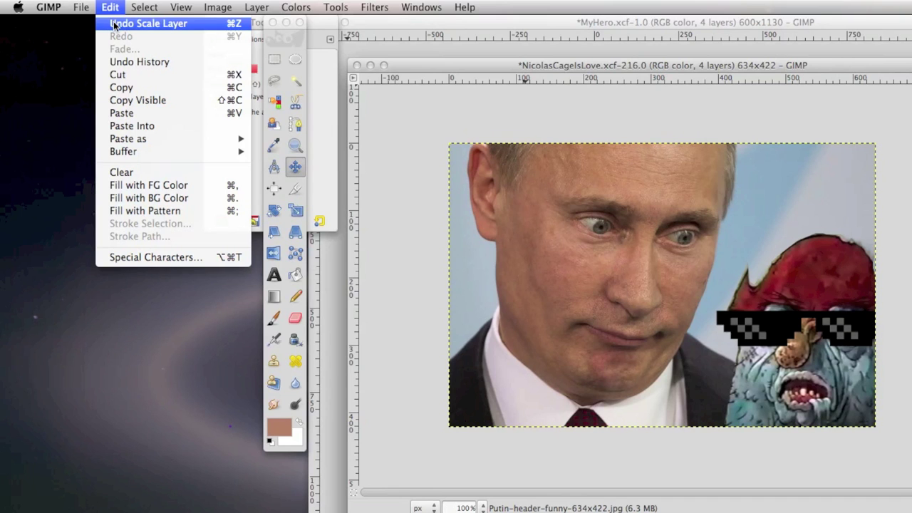
pyautogui.click(114, 24)
pyautogui.click(115, 8)
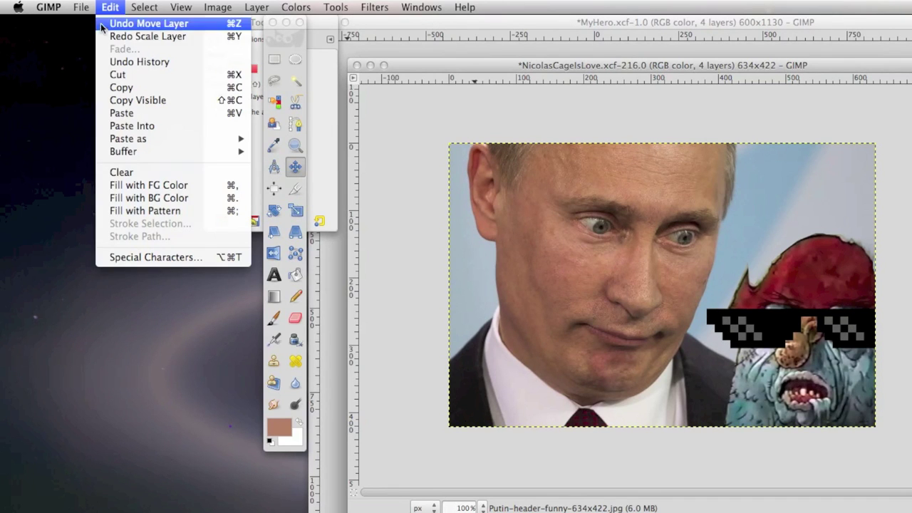
pyautogui.click(105, 36)
pyautogui.click(110, 7)
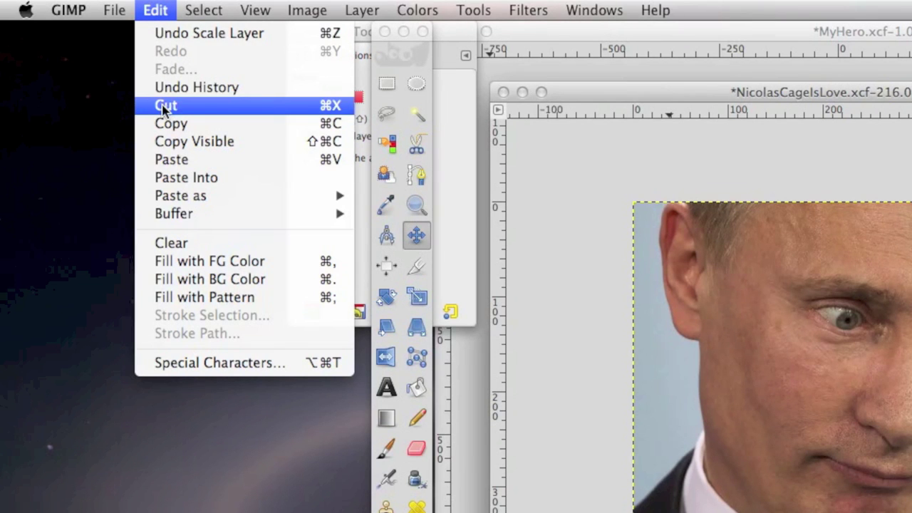
pyautogui.click(165, 107)
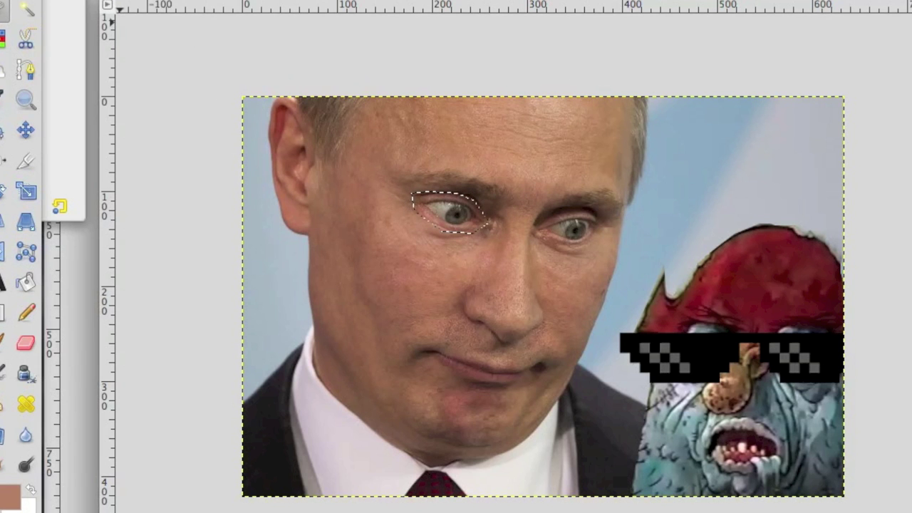
# Copy the outlined eye and paste it onto the portrait's forehead
pyautogui.click(170, 10)
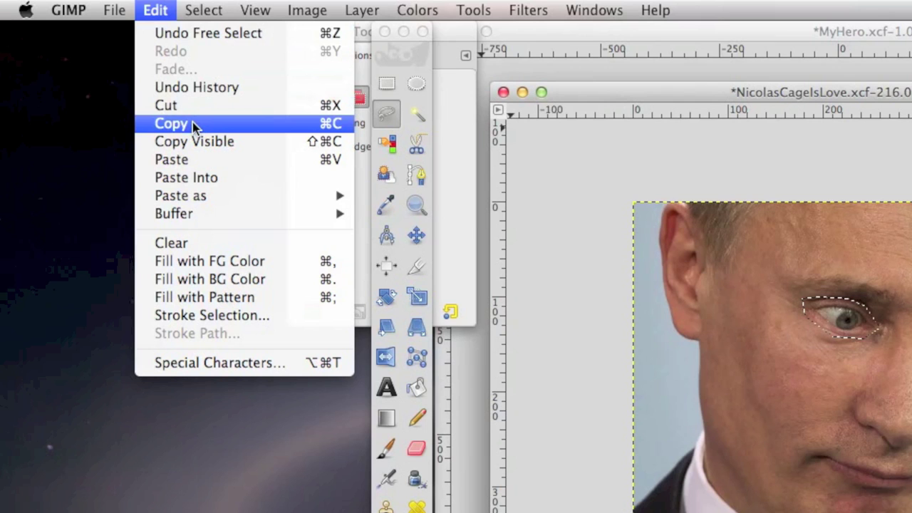
pyautogui.click(192, 124)
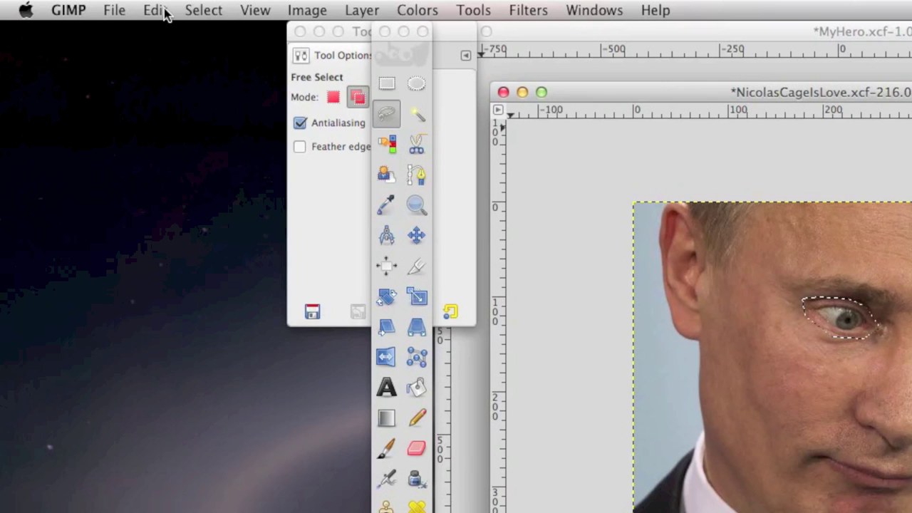
pyautogui.click(156, 10)
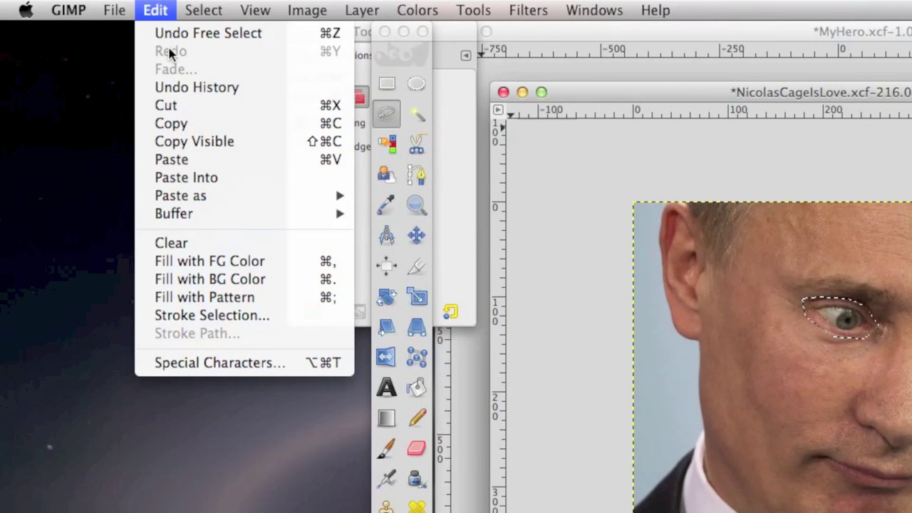
pyautogui.click(178, 161)
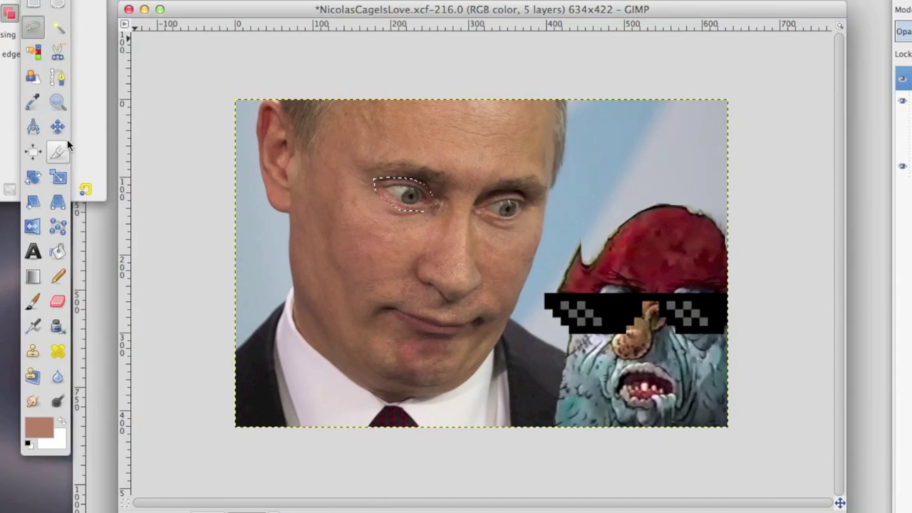
pyautogui.click(422, 235)
pyautogui.click(407, 203)
pyautogui.moveTo(407, 200); pyautogui.dragTo(473, 152)
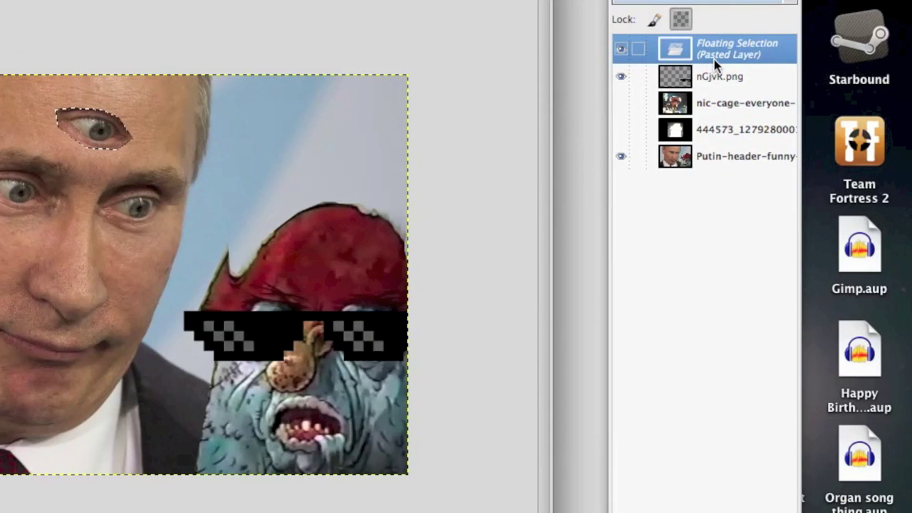
# Anchor the pasted eye layer into the photo
pyautogui.rightClick(716, 63)
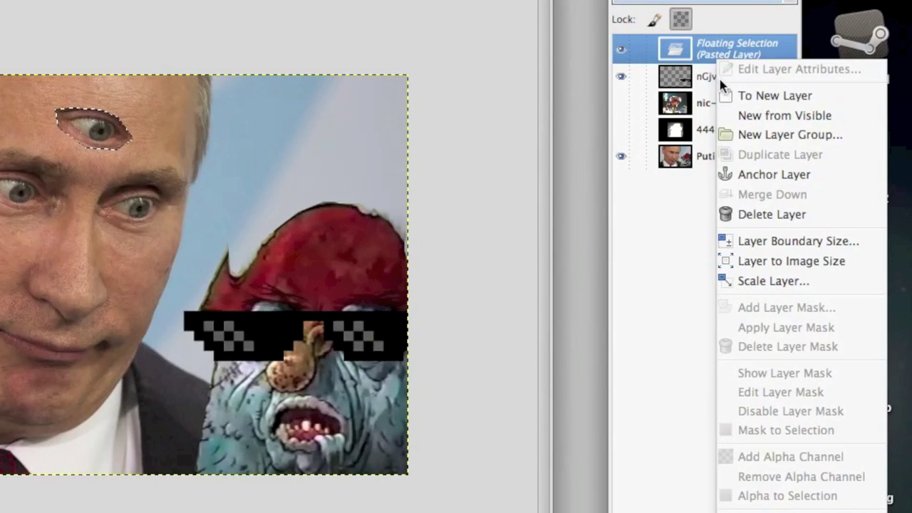
pyautogui.click(717, 174)
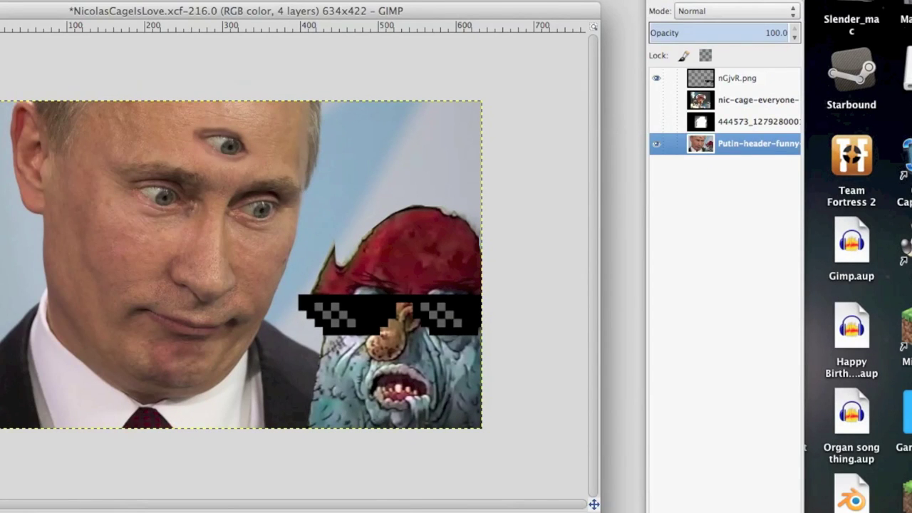
pyautogui.click(155, 10)
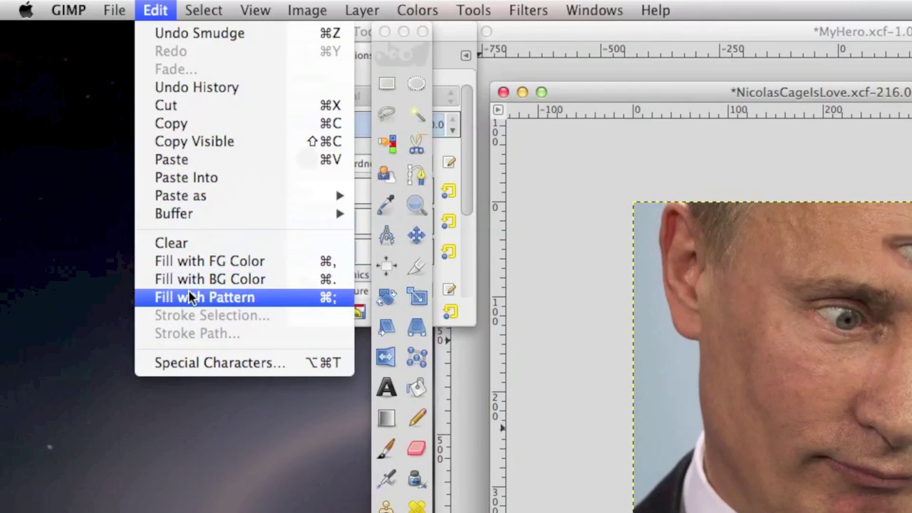
# Invert the selection around the alien, clear its surroundings, and move the floated neck piece left
pyautogui.click(217, 13)
pyautogui.click(212, 10)
pyautogui.click(207, 33)
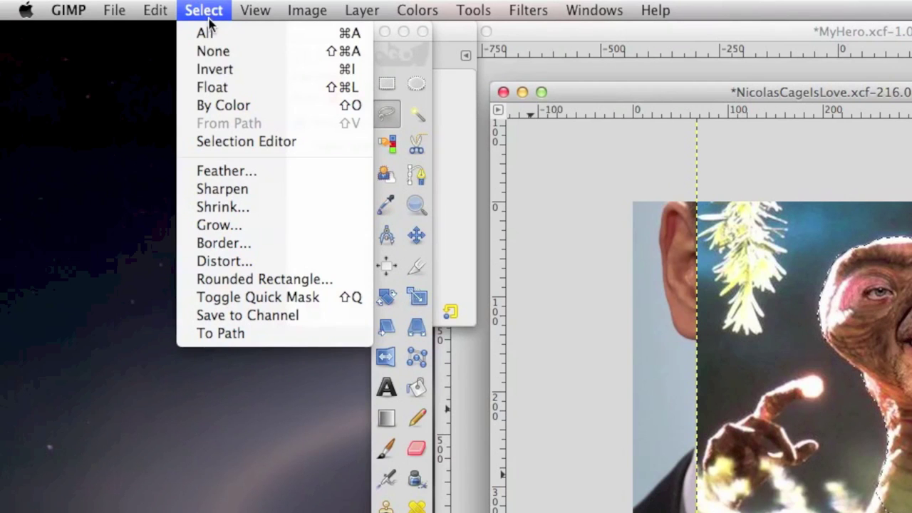
pyautogui.click(217, 71)
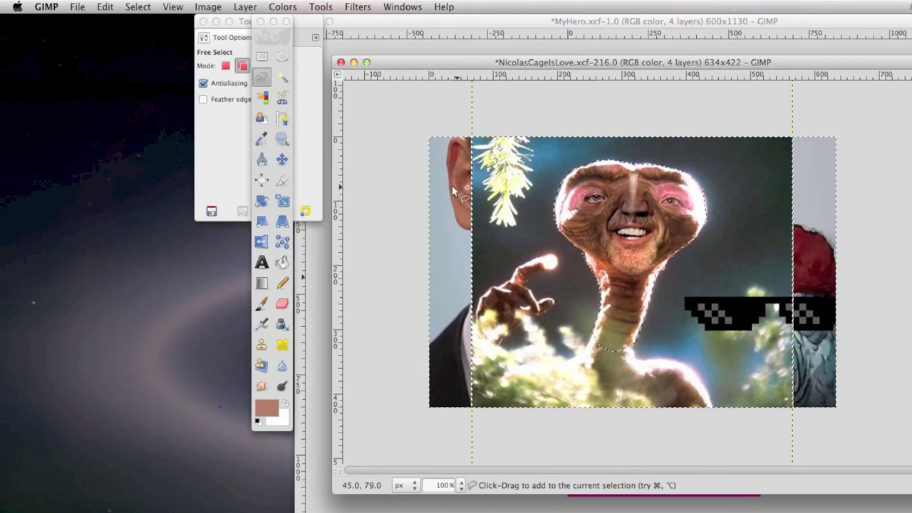
pyautogui.click(105, 7)
pyautogui.click(121, 165)
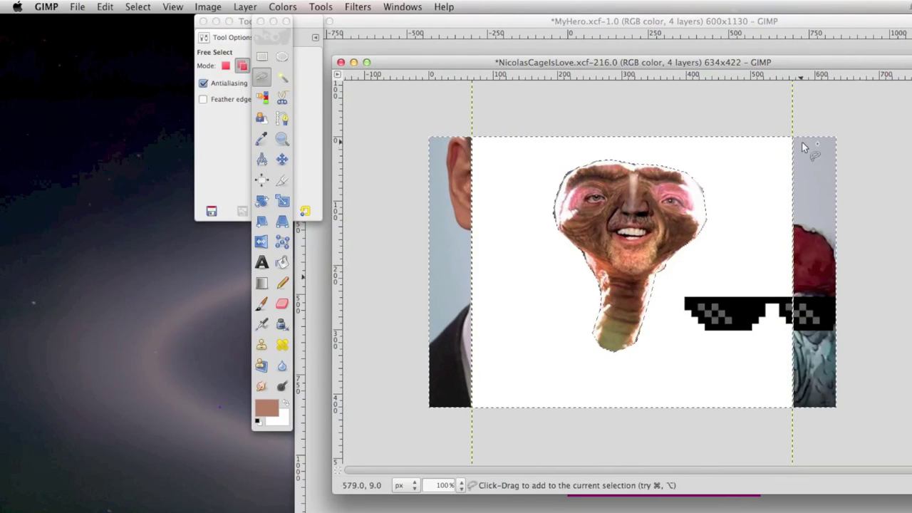
pyautogui.click(138, 6)
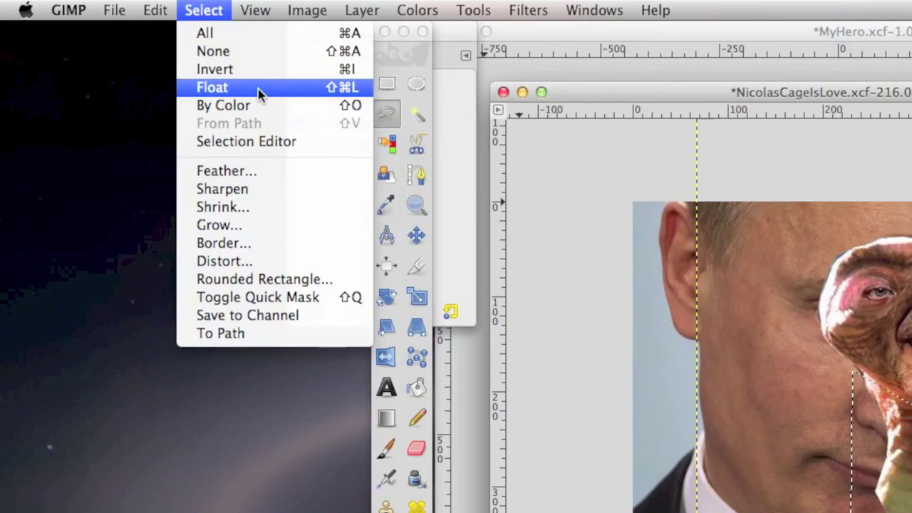
pyautogui.click(259, 94)
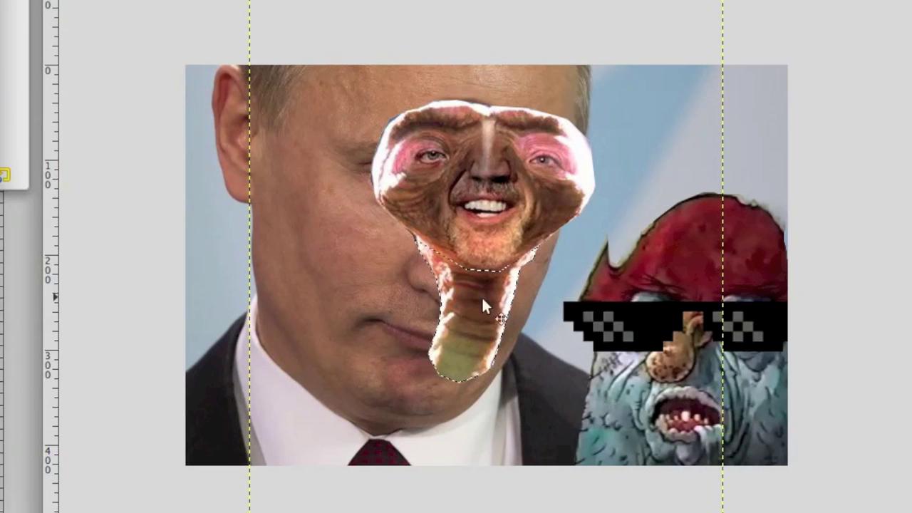
pyautogui.moveTo(482, 296); pyautogui.dragTo(360, 301)
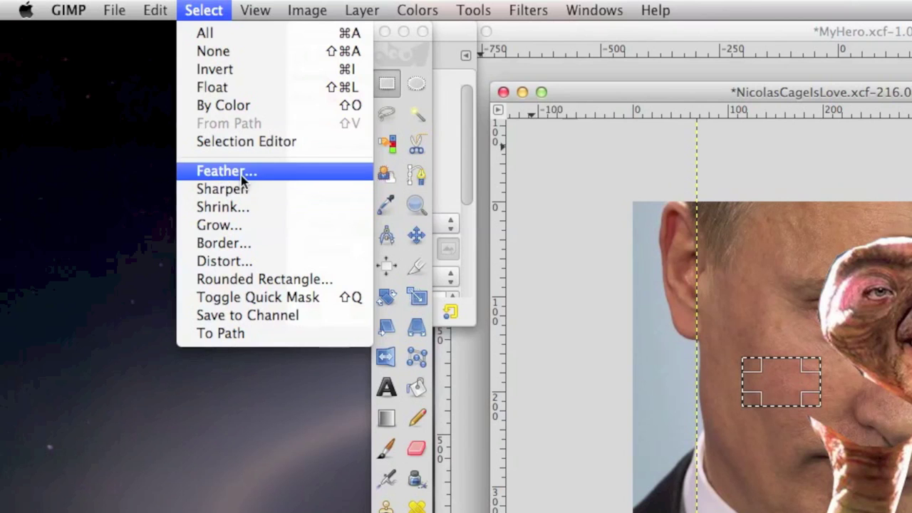
# Feather the selection by 10
pyautogui.click(241, 176)
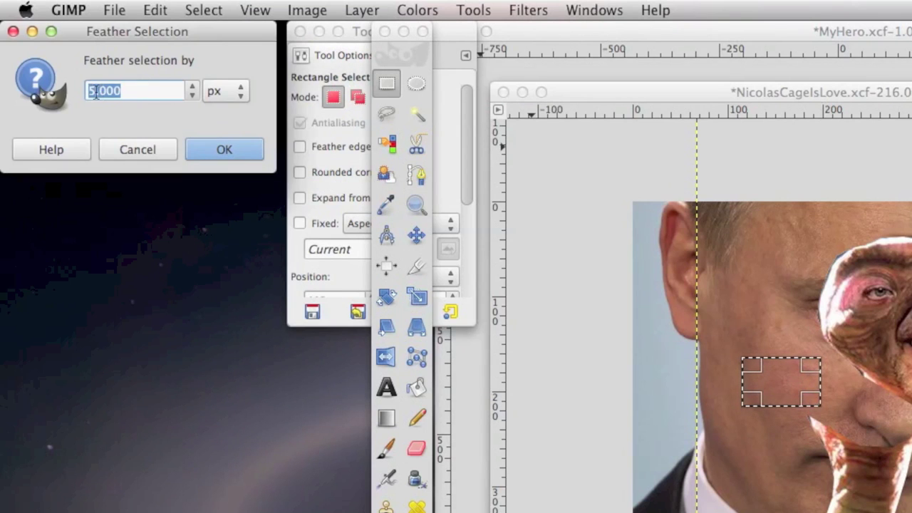
pyautogui.click(93, 91)
pyautogui.press('BackSpace')
pyautogui.write('10')
pyautogui.press('Return')
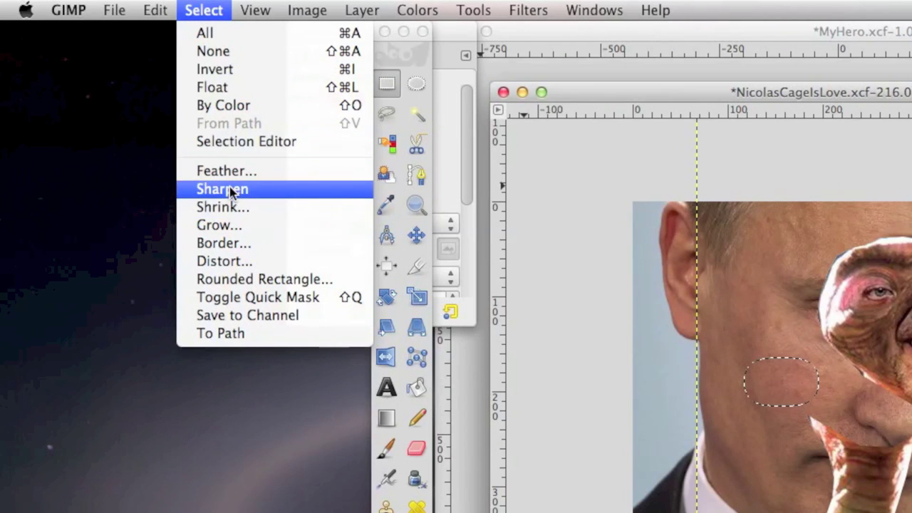
# Shrink the selection by 10 px, then grow it by 50 px
pyautogui.click(228, 187)
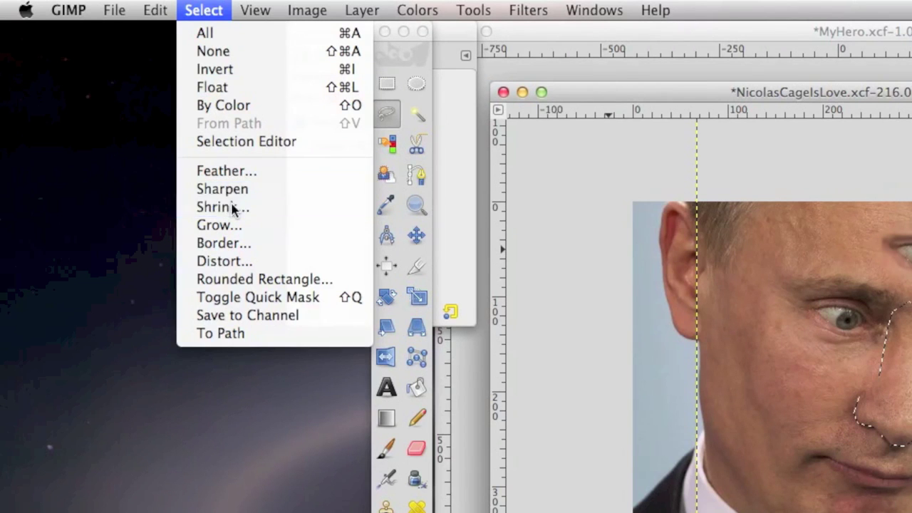
pyautogui.click(232, 206)
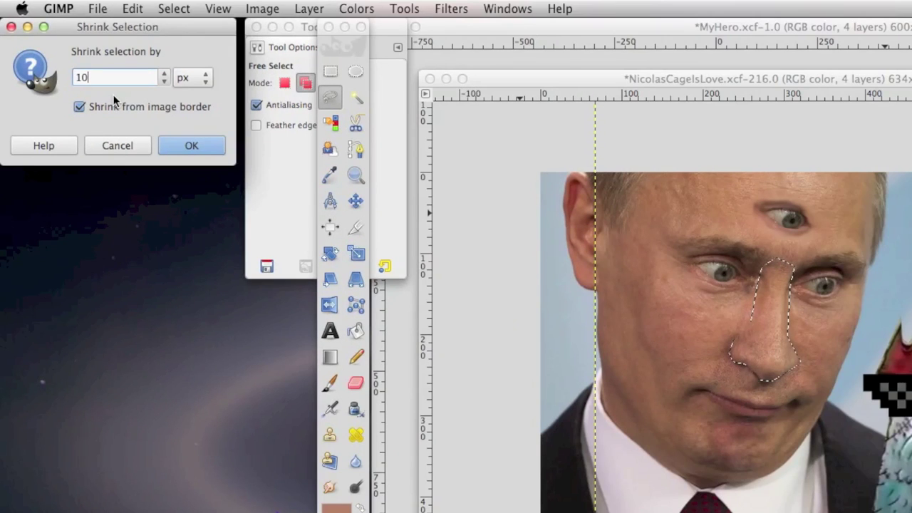
pyautogui.click(189, 146)
pyautogui.click(174, 8)
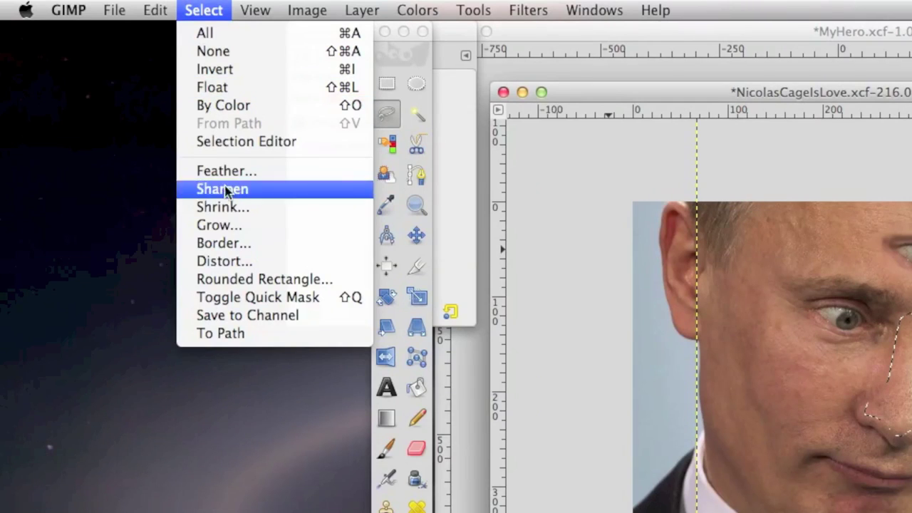
pyautogui.click(225, 222)
pyautogui.write('50')
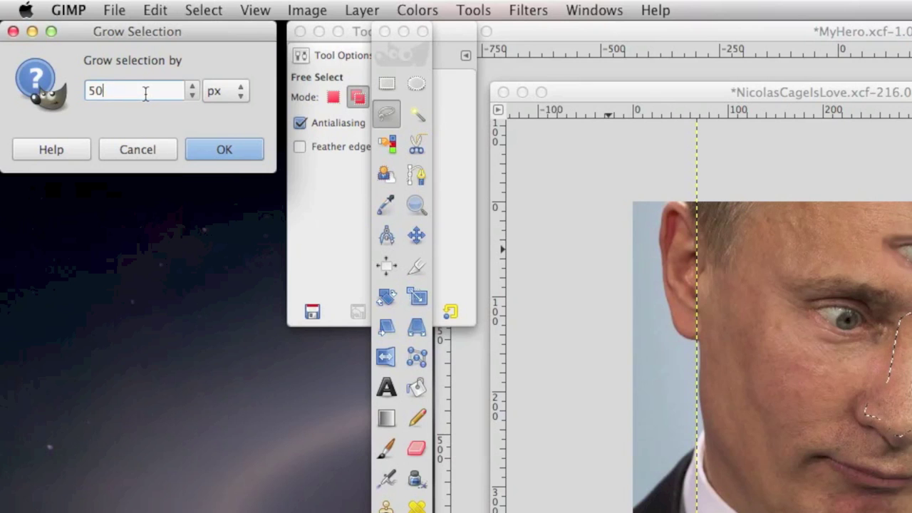
pyautogui.click(214, 148)
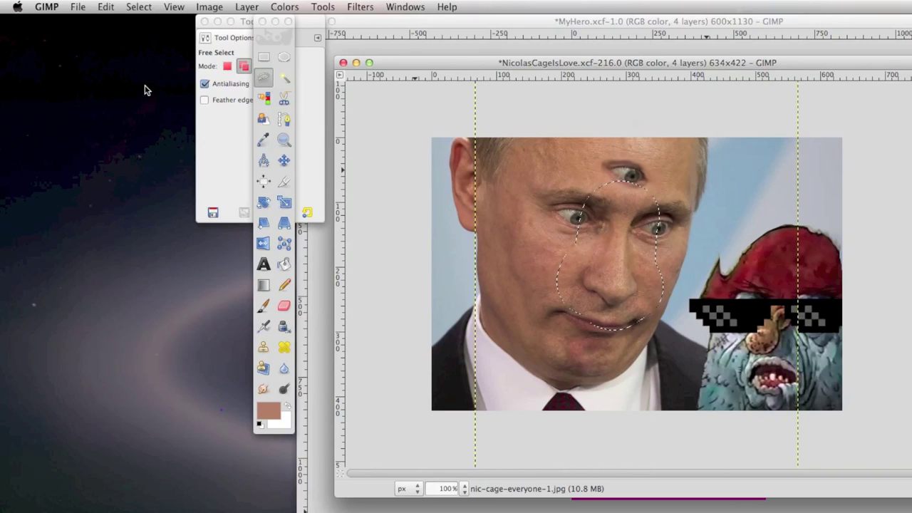
# Turn the selection into a border ring and fill it with magenta
pyautogui.click(138, 6)
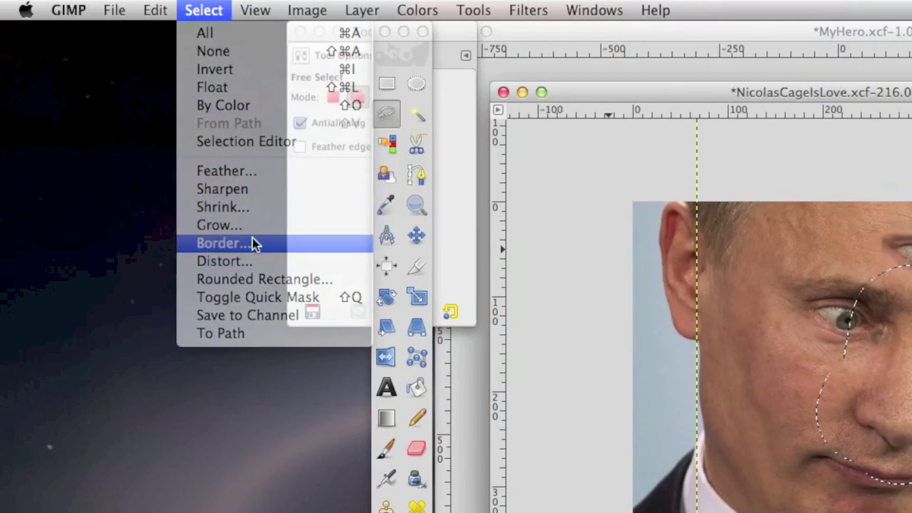
pyautogui.click(254, 243)
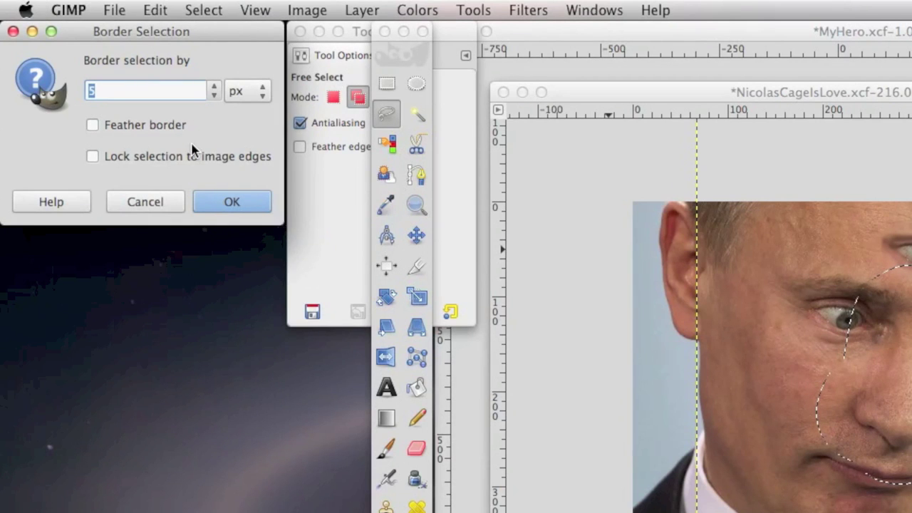
pyautogui.click(216, 202)
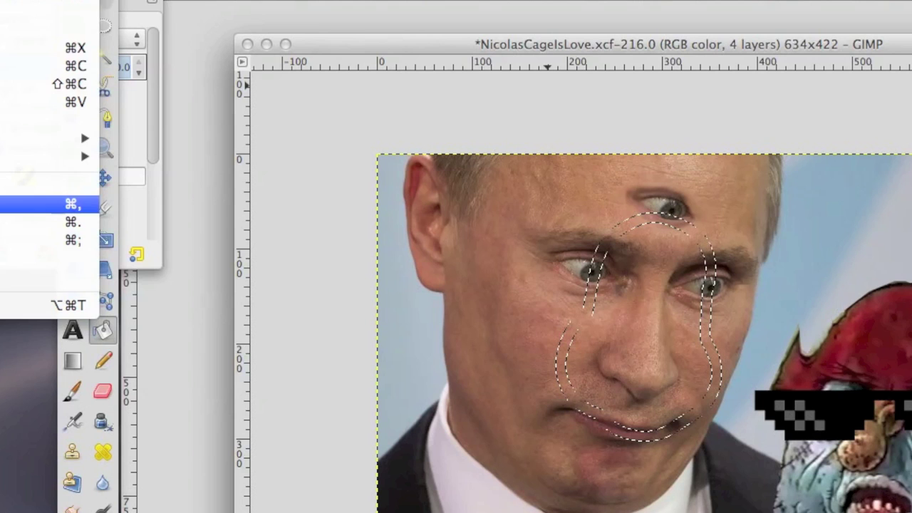
pyautogui.click(50, 204)
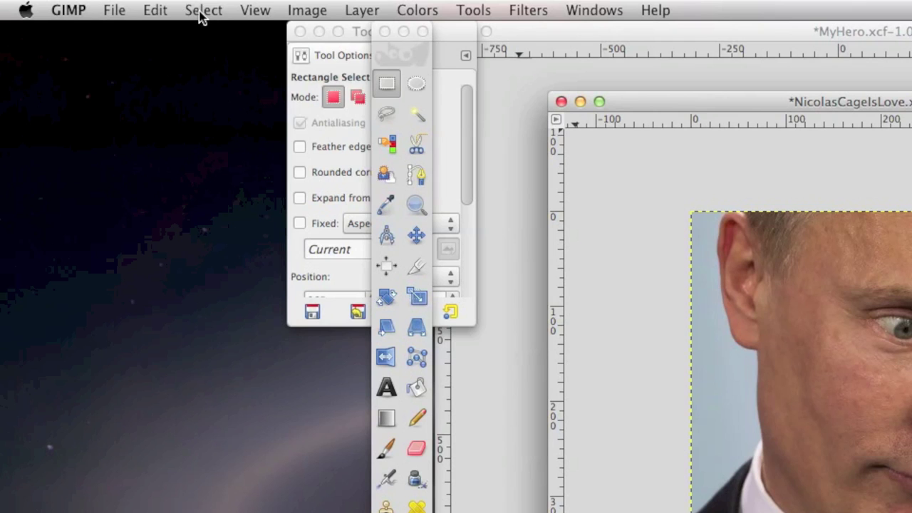
# Round the selection's corners with a radius of 1
pyautogui.click(204, 10)
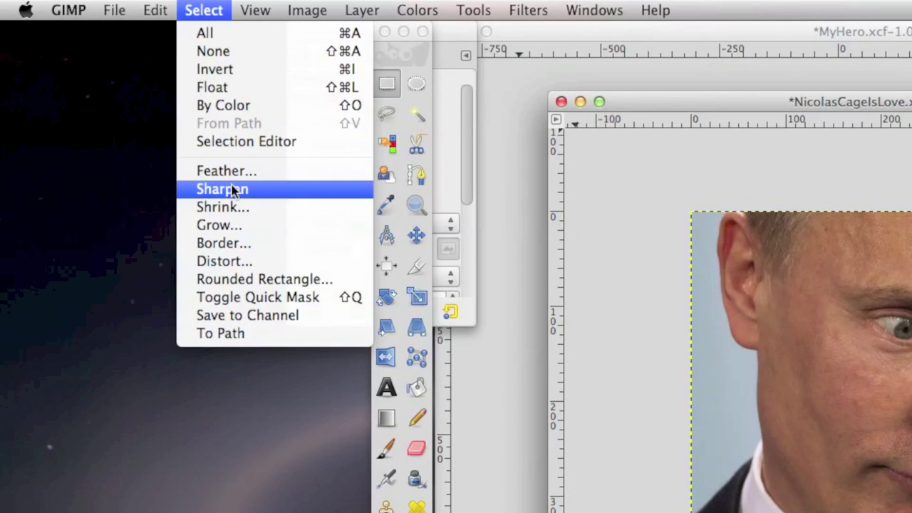
pyautogui.click(299, 287)
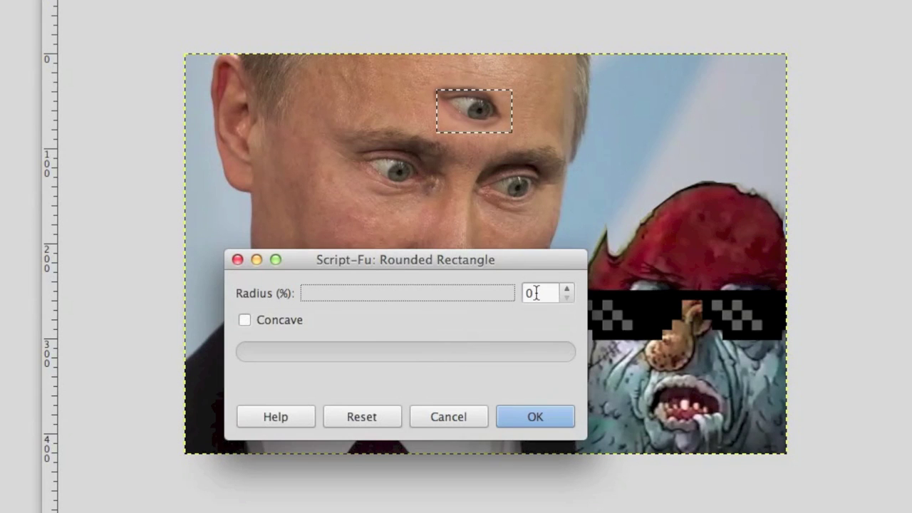
pyautogui.moveTo(535, 292); pyautogui.dragTo(528, 293)
pyautogui.write('1')
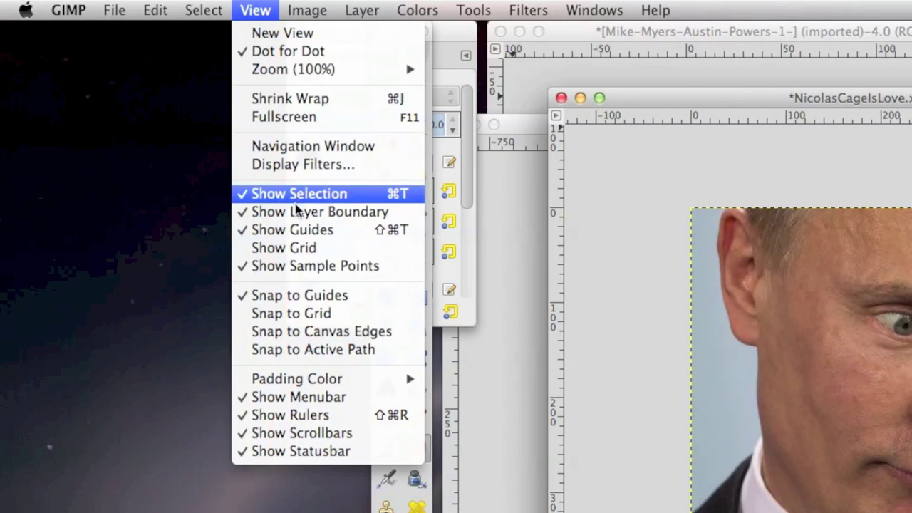
# Show the canvas grid, then hide it again
pyautogui.click(300, 249)
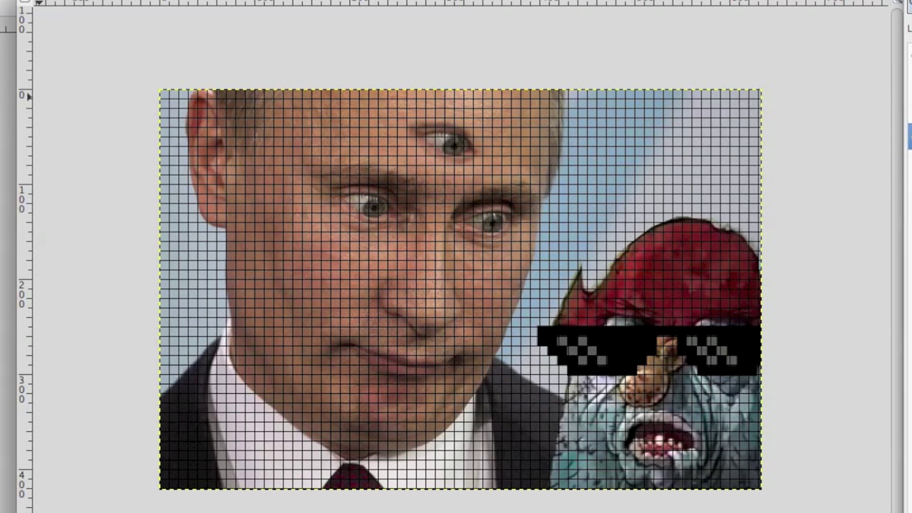
pyautogui.click(257, 10)
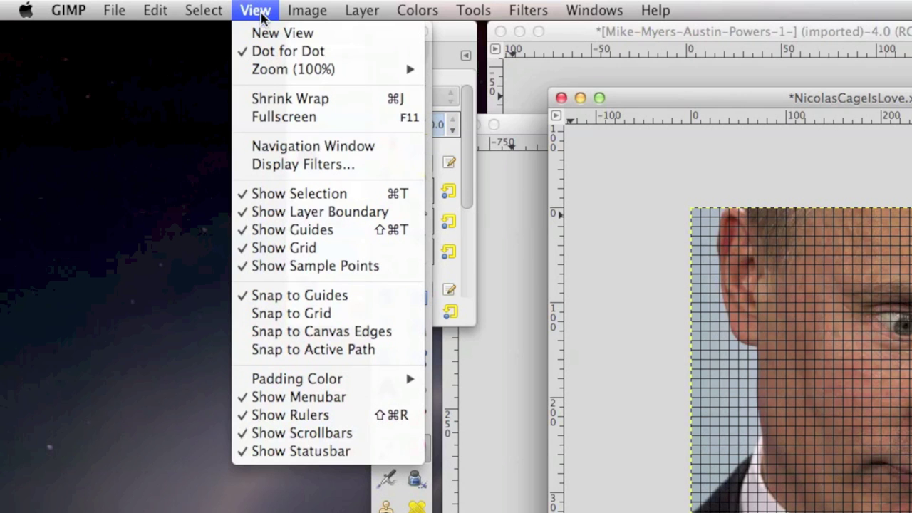
pyautogui.click(300, 253)
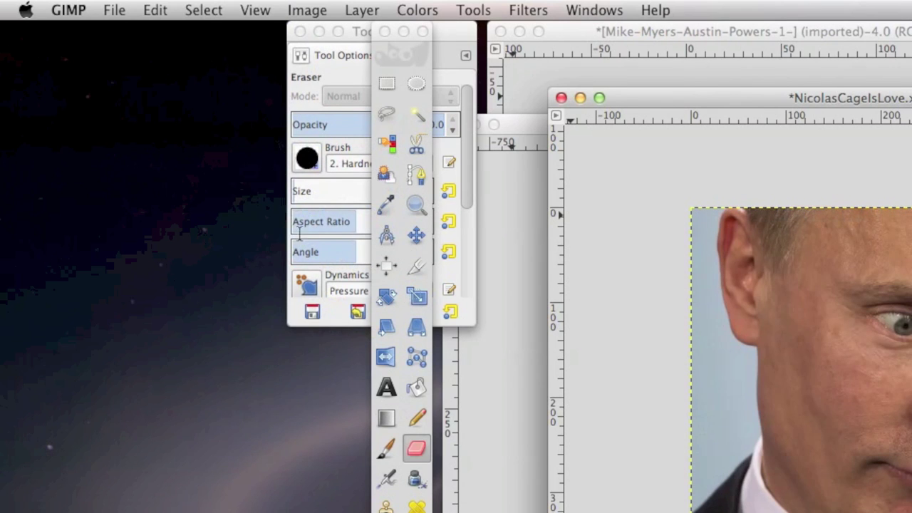
# Shrink-wrap the image window to the picture and switch it to fullscreen
pyautogui.click(272, 13)
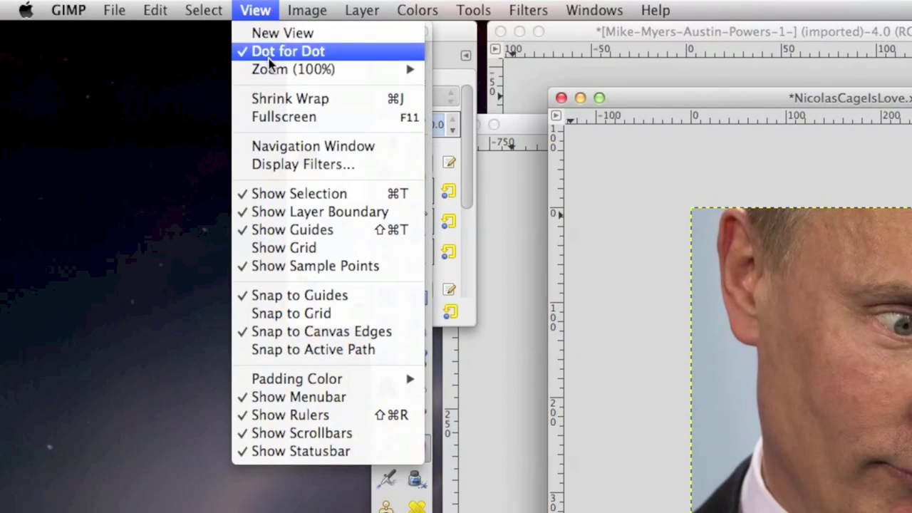
pyautogui.click(276, 100)
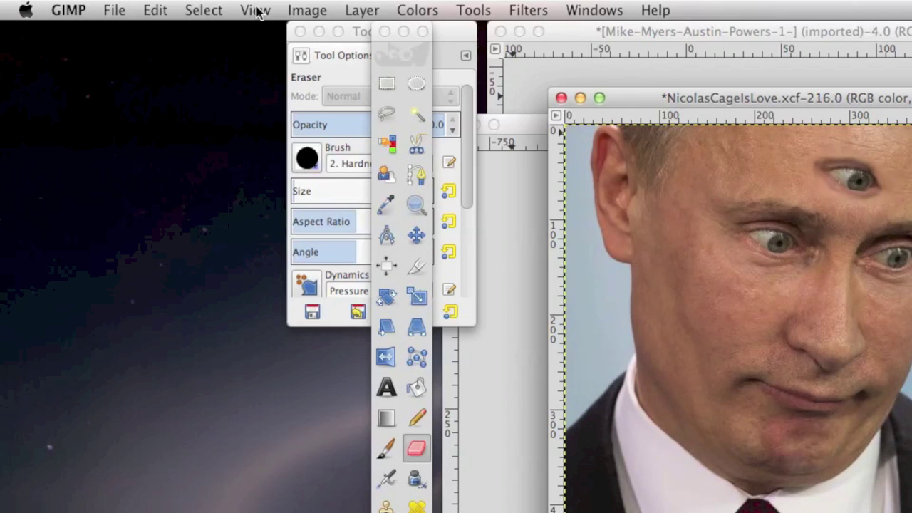
pyautogui.click(257, 11)
pyautogui.click(284, 117)
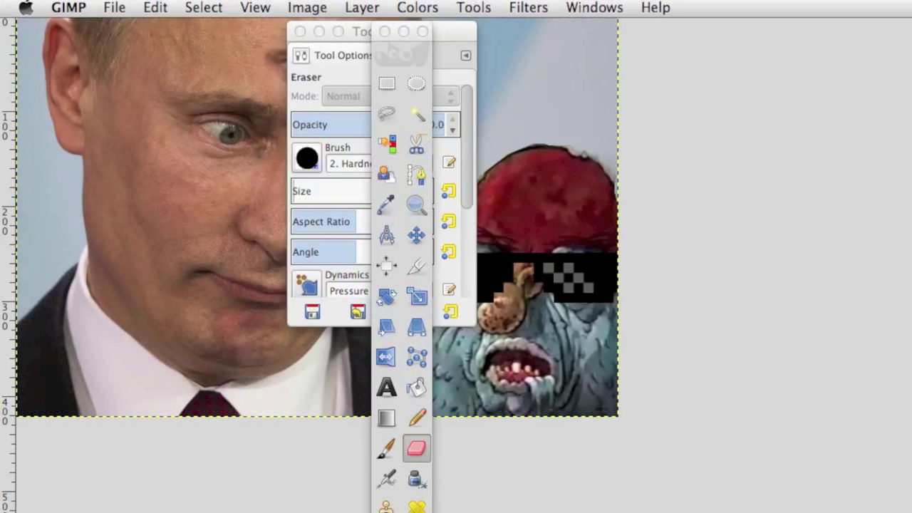
pyautogui.click(254, 10)
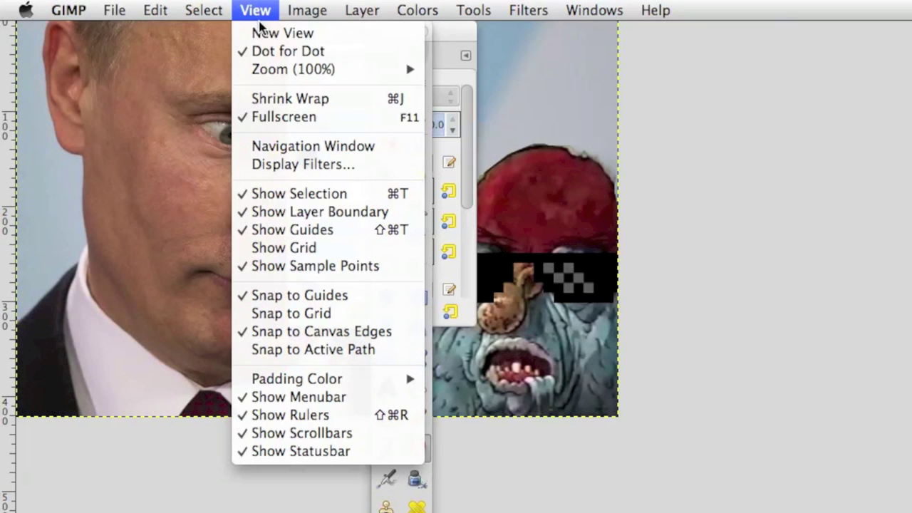
# Leave fullscreen and convert the costume image to grayscale
pyautogui.click(288, 117)
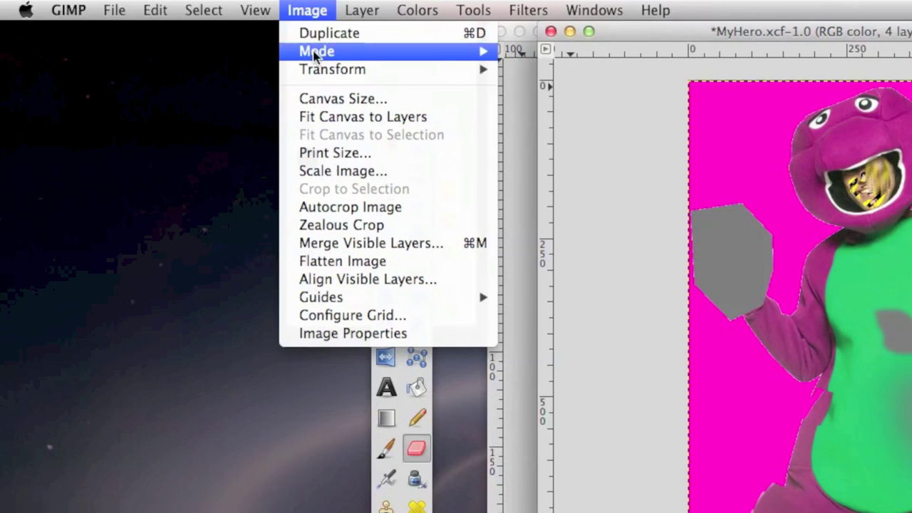
pyautogui.moveTo(494, 55)
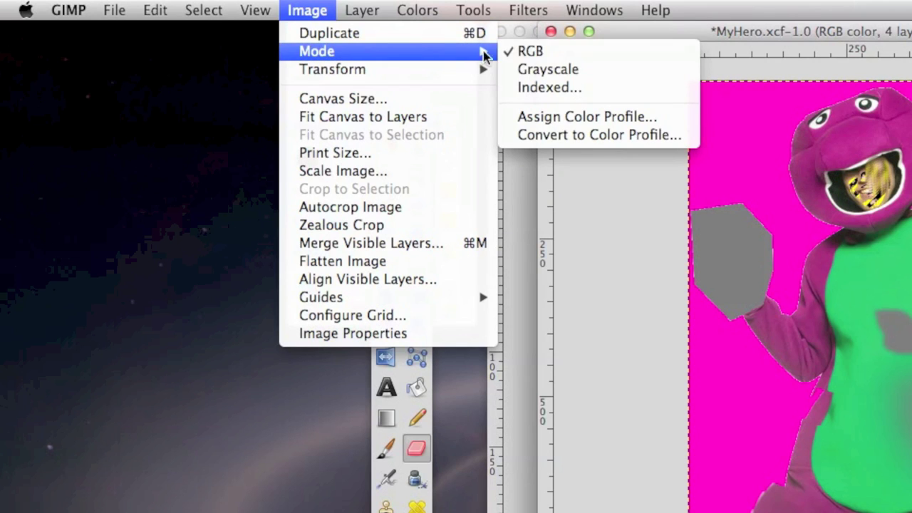
pyautogui.click(531, 69)
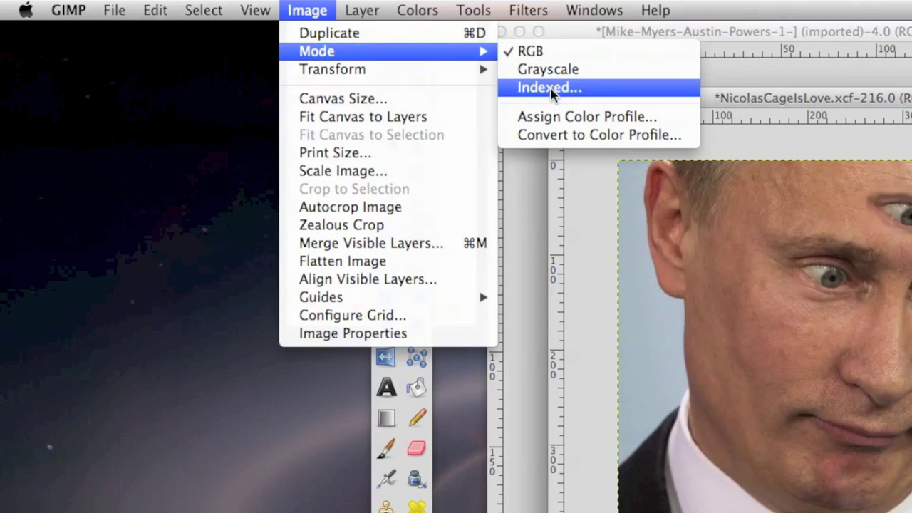
# Convert the image to indexed colours using the News3 palette
pyautogui.click(597, 99)
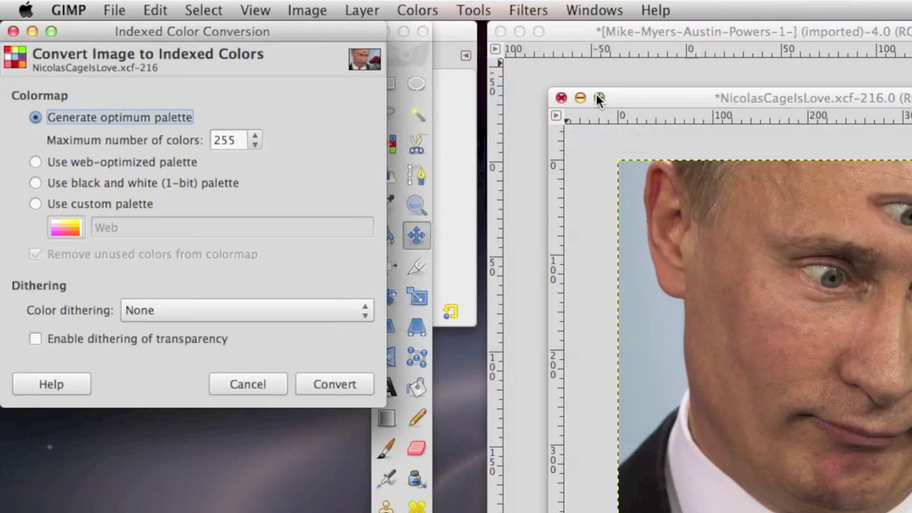
pyautogui.moveTo(231, 33); pyautogui.dragTo(325, 33)
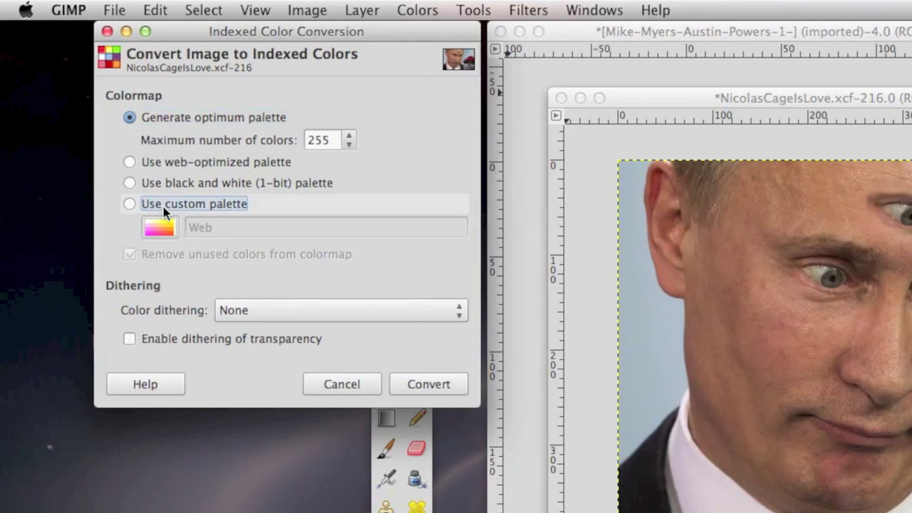
pyautogui.click(139, 205)
pyautogui.click(171, 236)
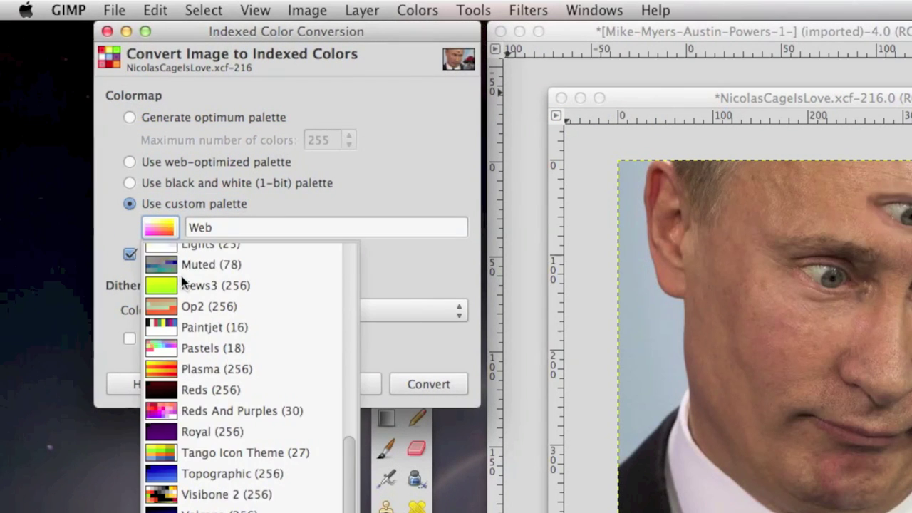
pyautogui.click(184, 285)
pyautogui.click(429, 384)
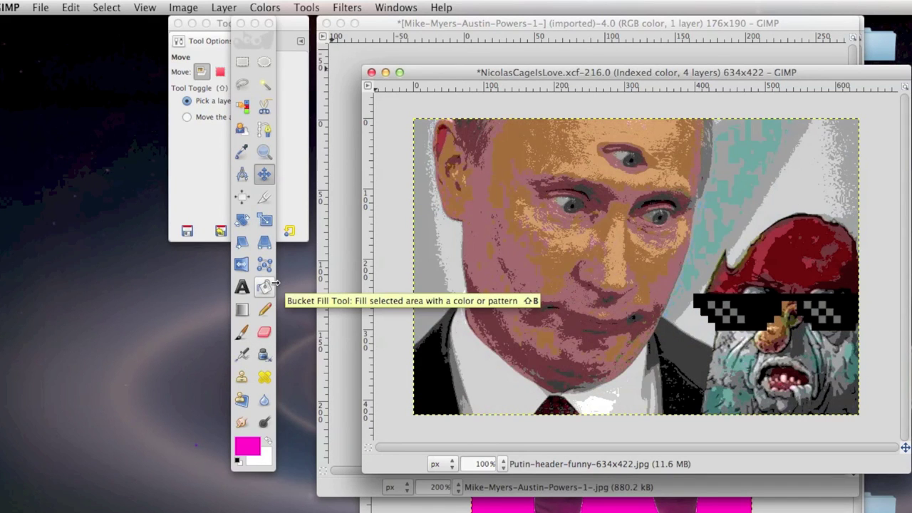
# Flip the image horizontally and vertically, rotating it 90° clockwise and back counter-clockwise
pyautogui.click(184, 7)
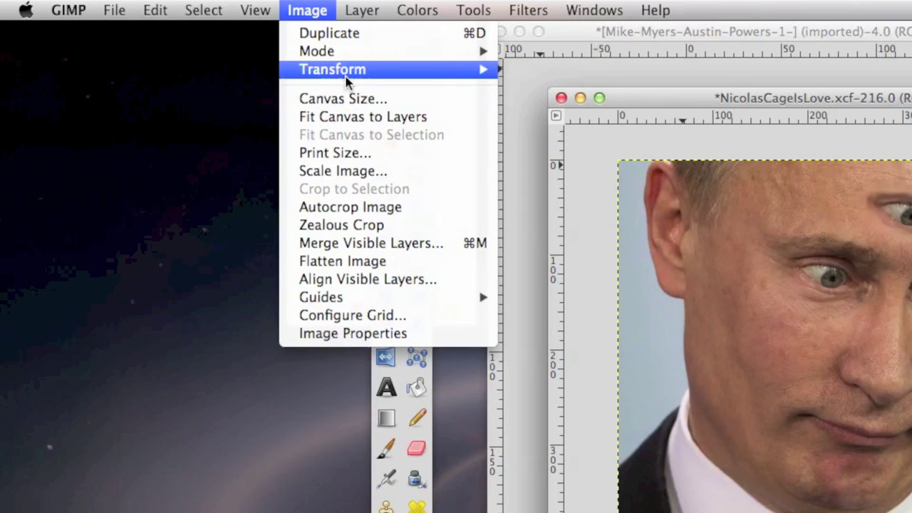
pyautogui.moveTo(410, 74)
pyautogui.click(531, 73)
pyautogui.click(307, 10)
pyautogui.moveTo(480, 69)
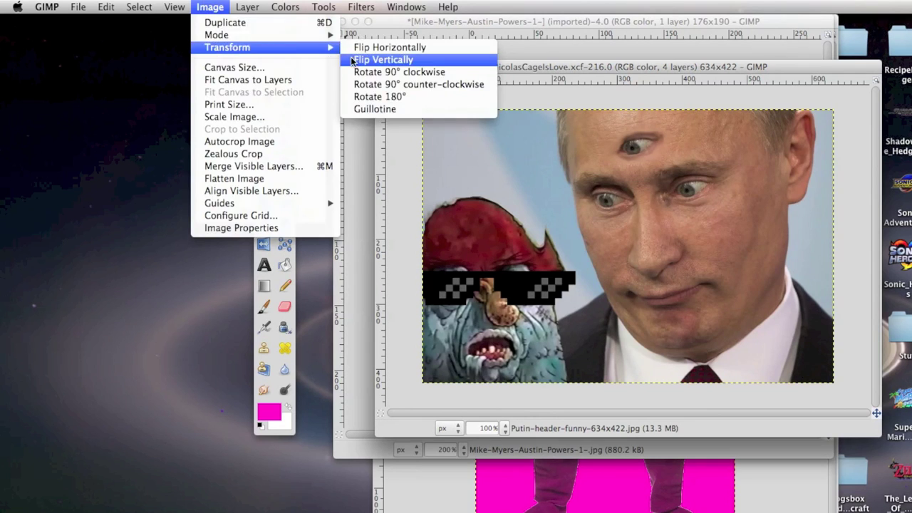
pyautogui.click(352, 59)
pyautogui.click(210, 6)
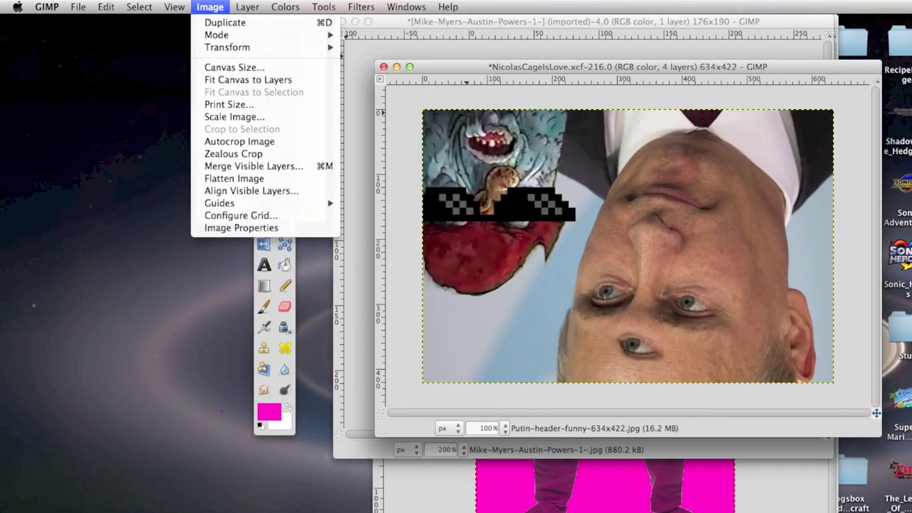
pyautogui.moveTo(227, 47)
pyautogui.click(363, 72)
pyautogui.click(211, 6)
pyautogui.click(373, 84)
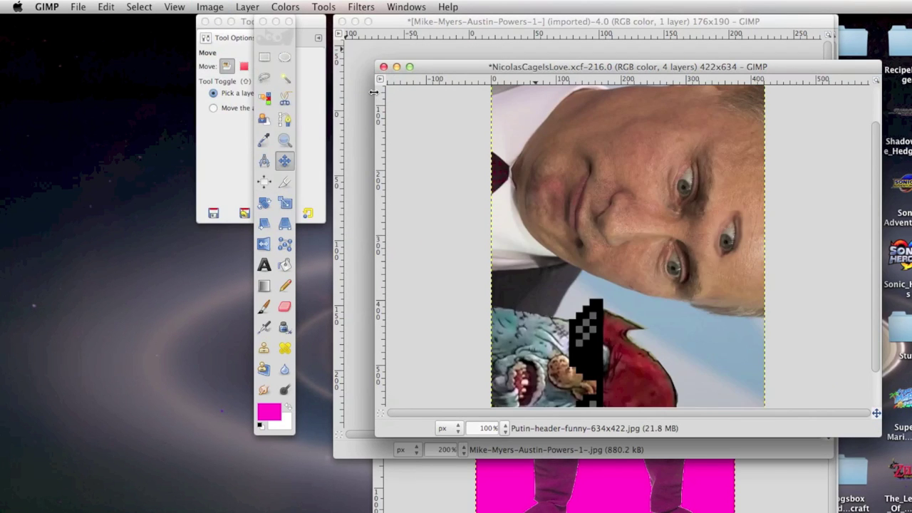
pyautogui.click(210, 6)
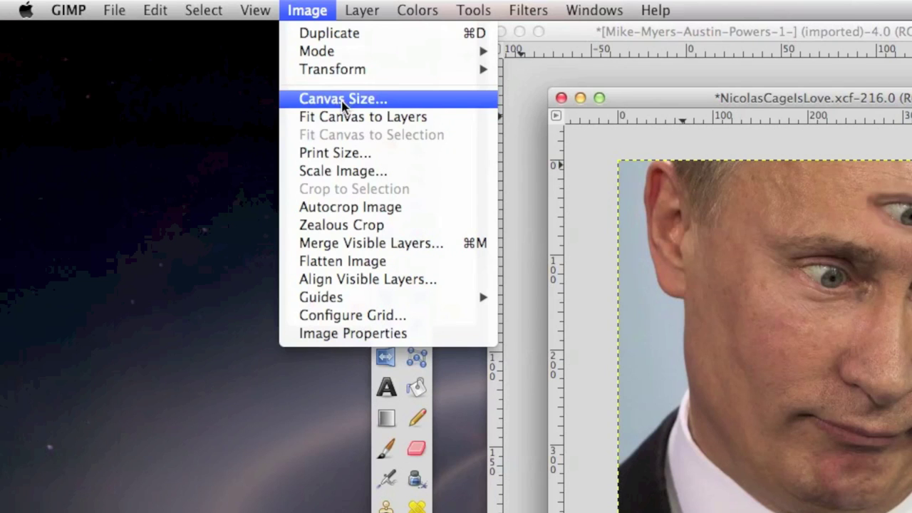
# Enlarge the canvas to 800×800 with the image centred, viewed at 50% zoom
pyautogui.click(343, 101)
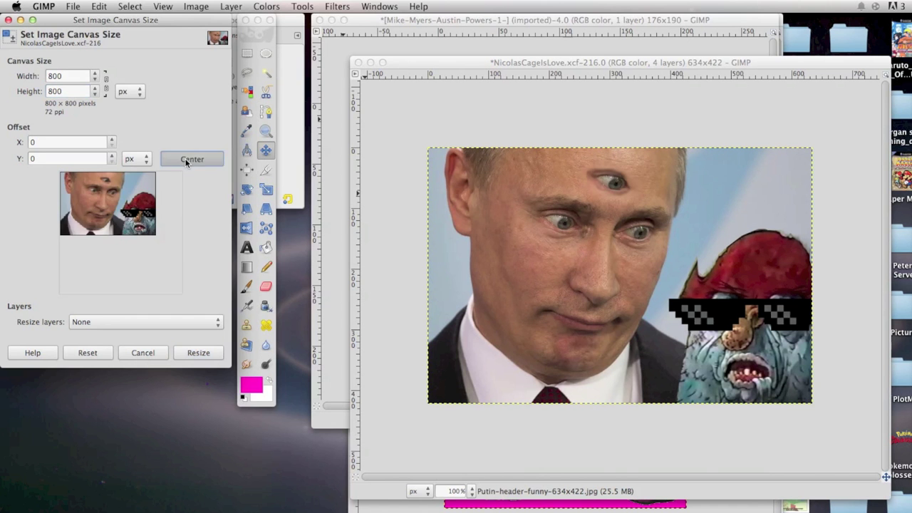
pyautogui.click(300, 248)
pyautogui.click(198, 352)
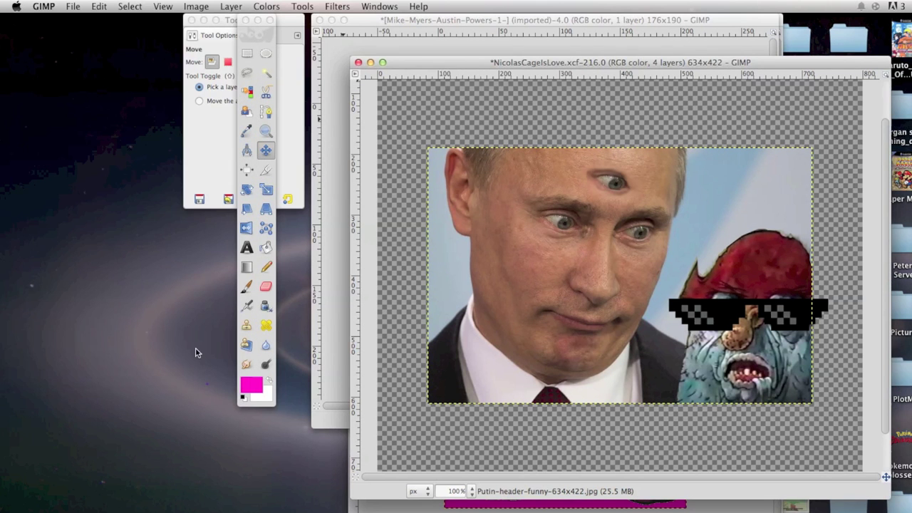
pyautogui.click(470, 491)
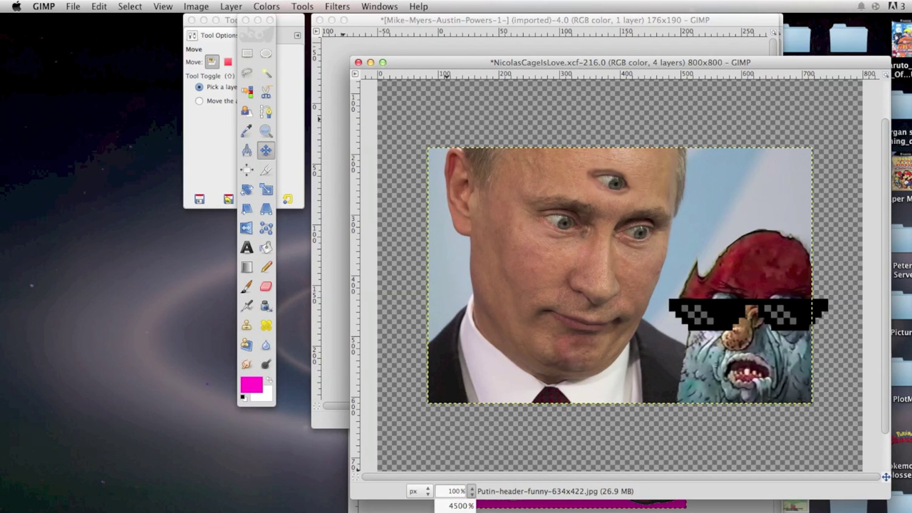
pyautogui.click(460, 505)
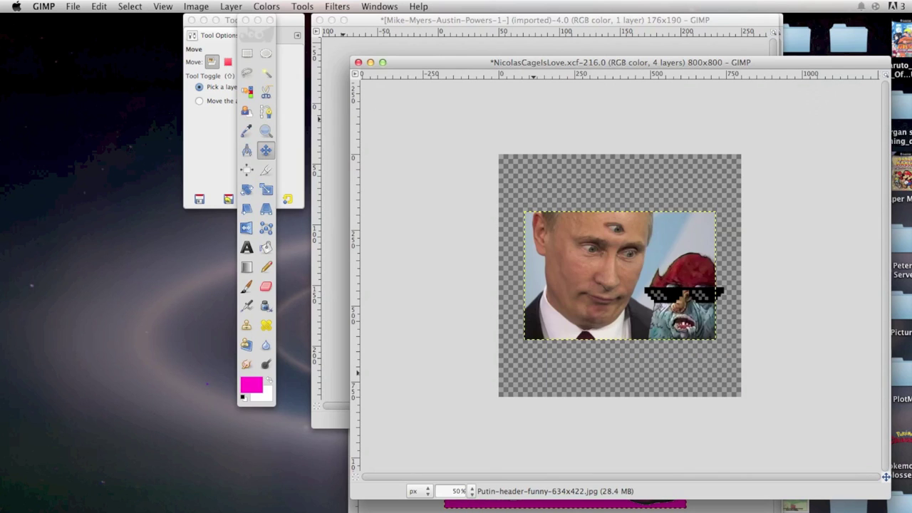
# Fit the canvas to the layers, then crop it to the selection at 634×418
pyautogui.click(248, 286)
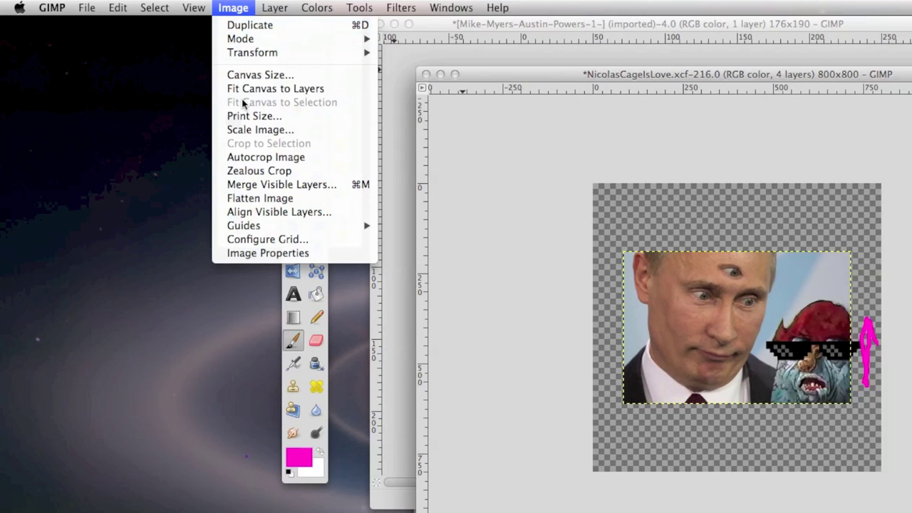
pyautogui.click(208, 79)
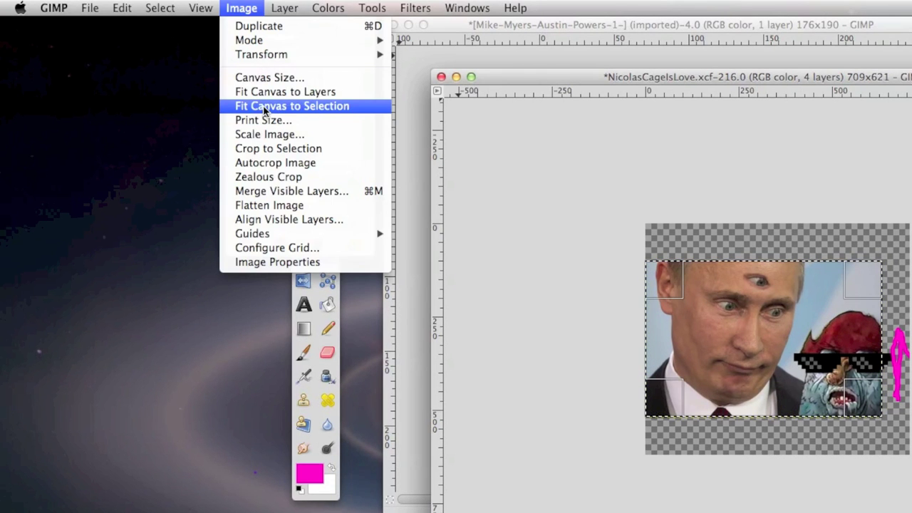
pyautogui.click(264, 106)
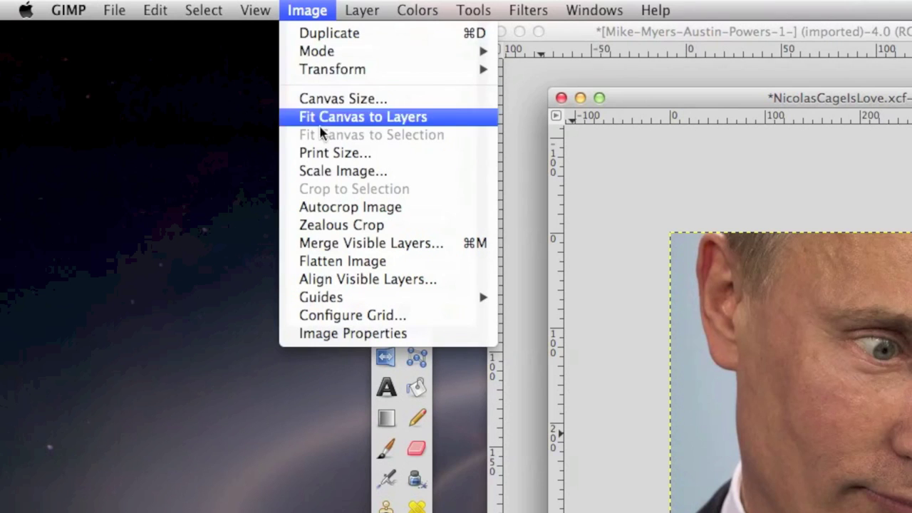
# Show the image's print size in inches
pyautogui.click(322, 154)
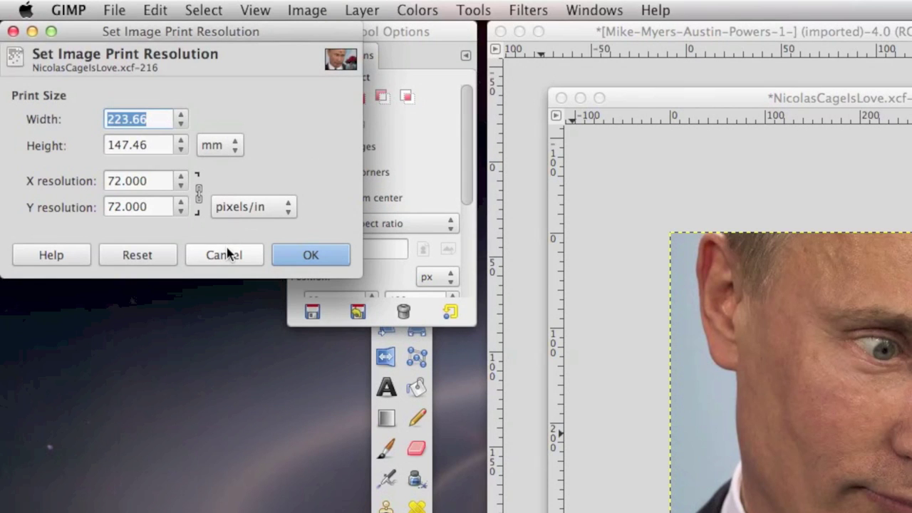
pyautogui.click(234, 146)
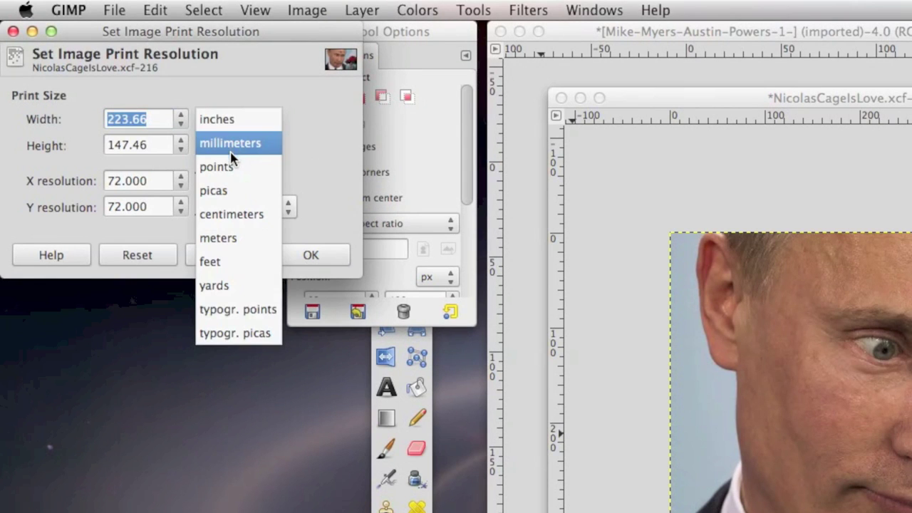
pyautogui.click(235, 119)
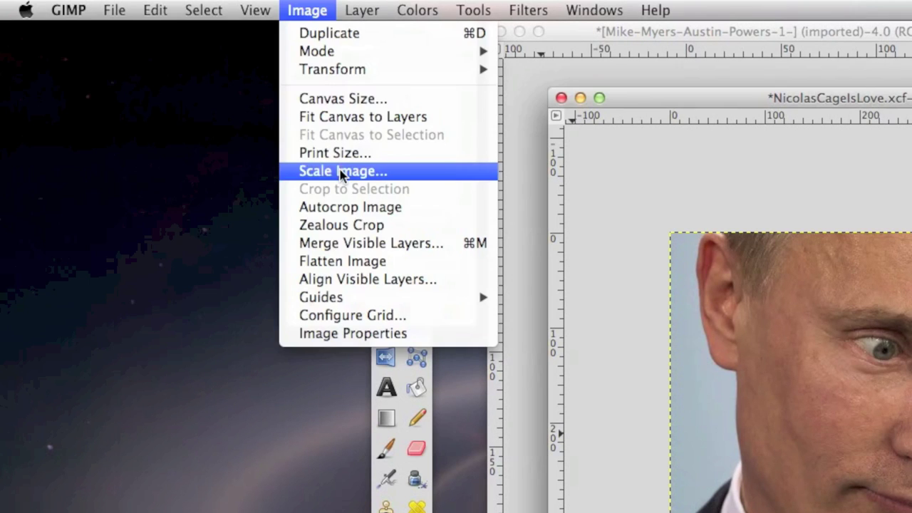
# Scale the image up to 300% (1902×1254) and zoom in around the nose
pyautogui.click(341, 175)
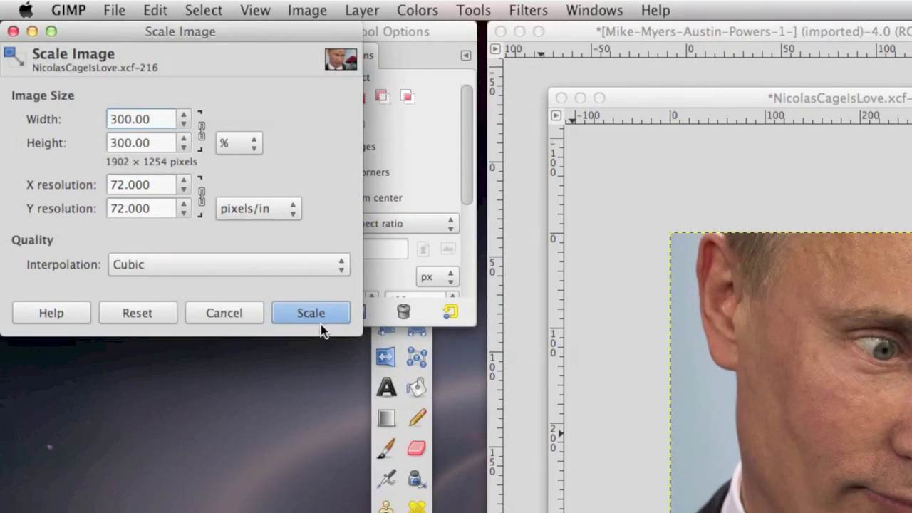
pyautogui.click(319, 321)
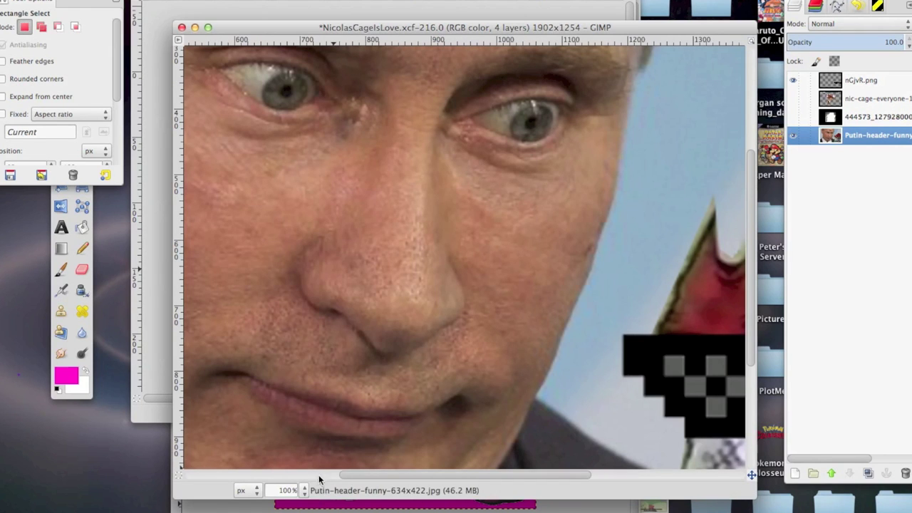
pyautogui.click(305, 491)
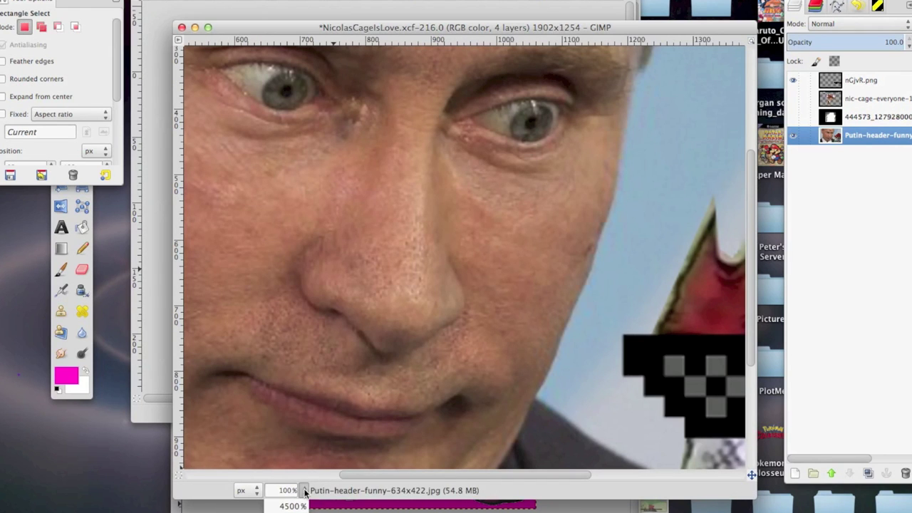
pyautogui.press('Escape')
pyautogui.press('z')
pyautogui.click(445, 245)
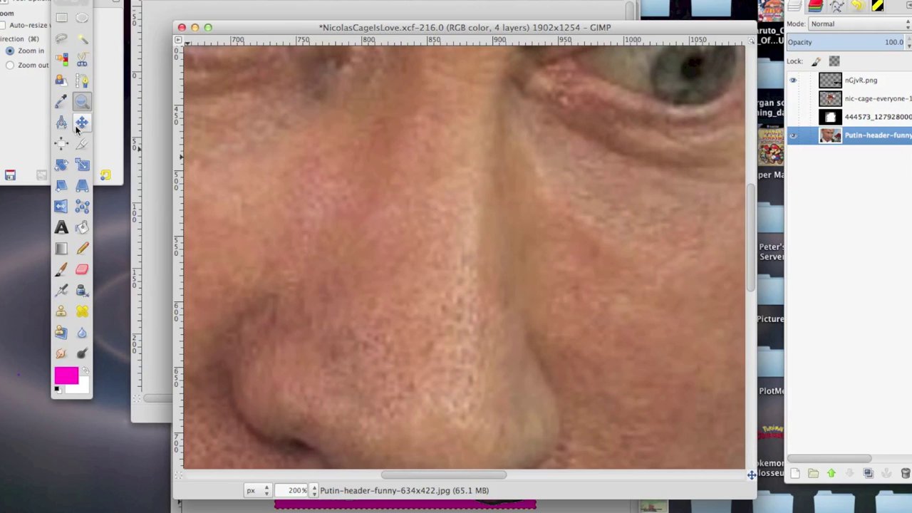
pyautogui.scroll(5, 309, 244)
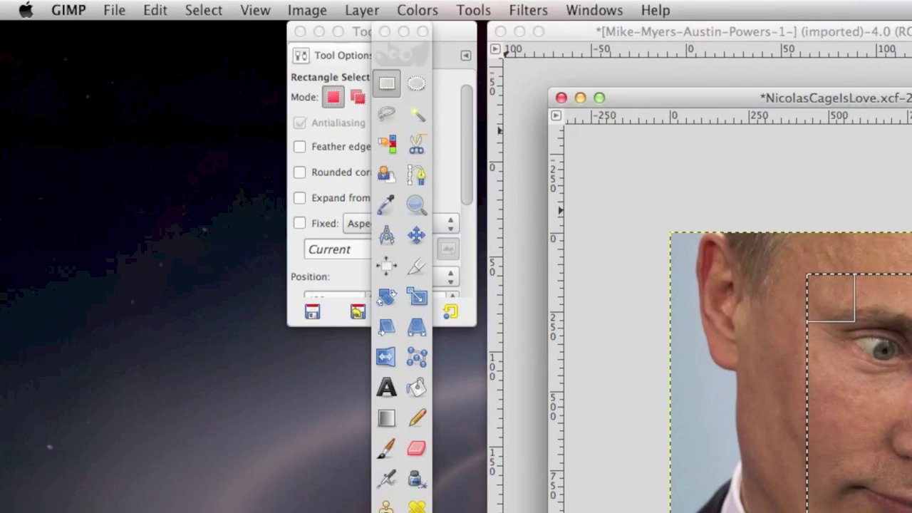
# Crop the image to the selected rectangle, then undo the autocrop to restore the full-size layer
pyautogui.click(306, 10)
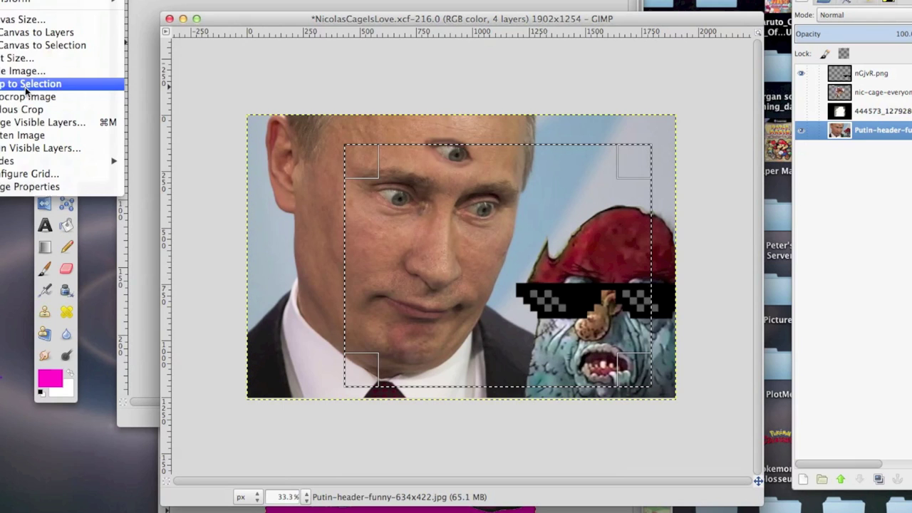
pyautogui.click(43, 86)
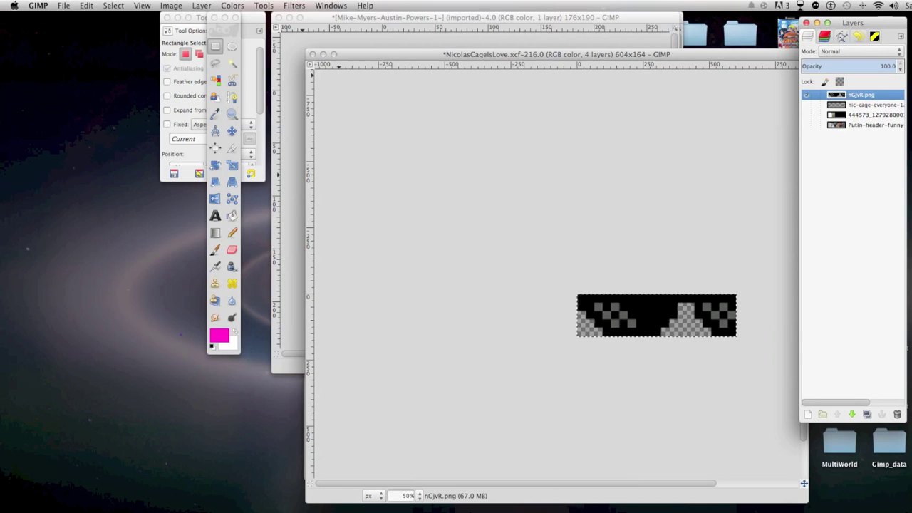
pyautogui.click(84, 7)
pyautogui.click(121, 16)
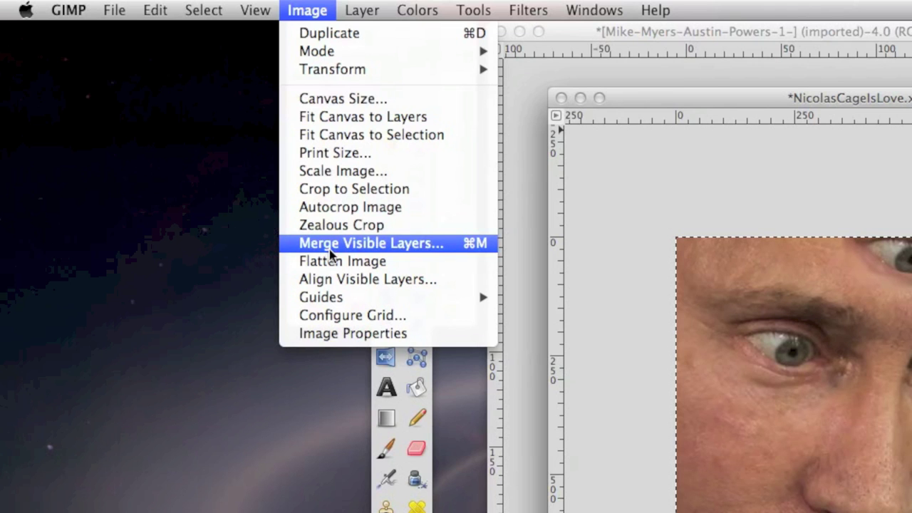
pyautogui.moveTo(389, 297)
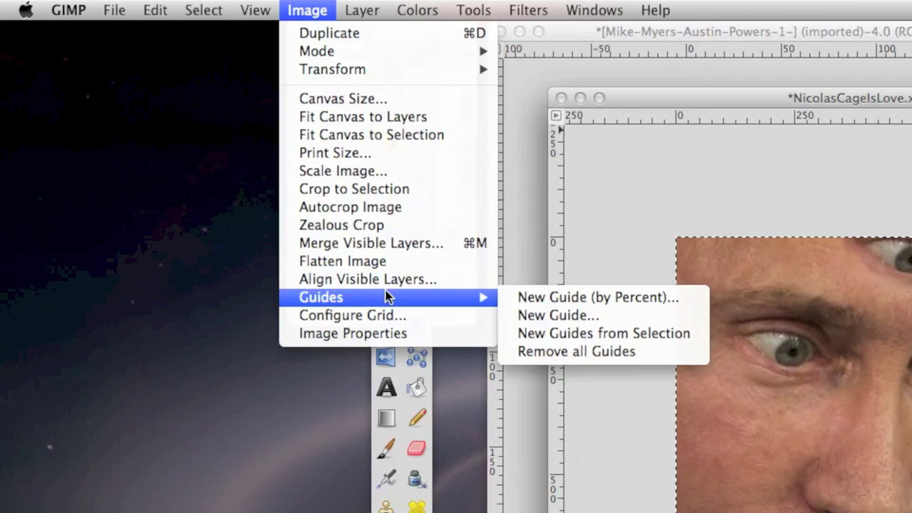
pyautogui.click(399, 397)
pyautogui.click(416, 235)
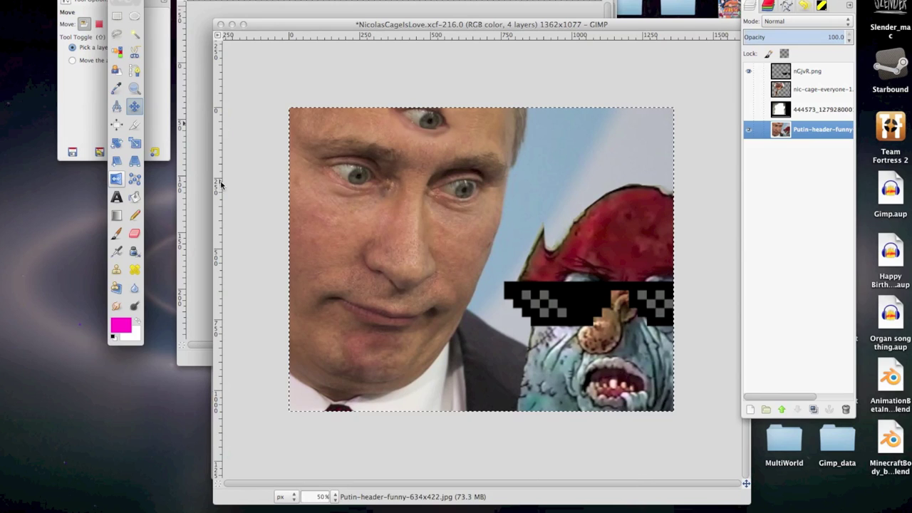
pyautogui.moveTo(221, 184); pyautogui.dragTo(502, 212)
pyautogui.moveTo(462, 35); pyautogui.dragTo(470, 172)
pyautogui.moveTo(221, 215); pyautogui.dragTo(432, 214)
pyautogui.moveTo(385, 171); pyautogui.dragTo(413, 36)
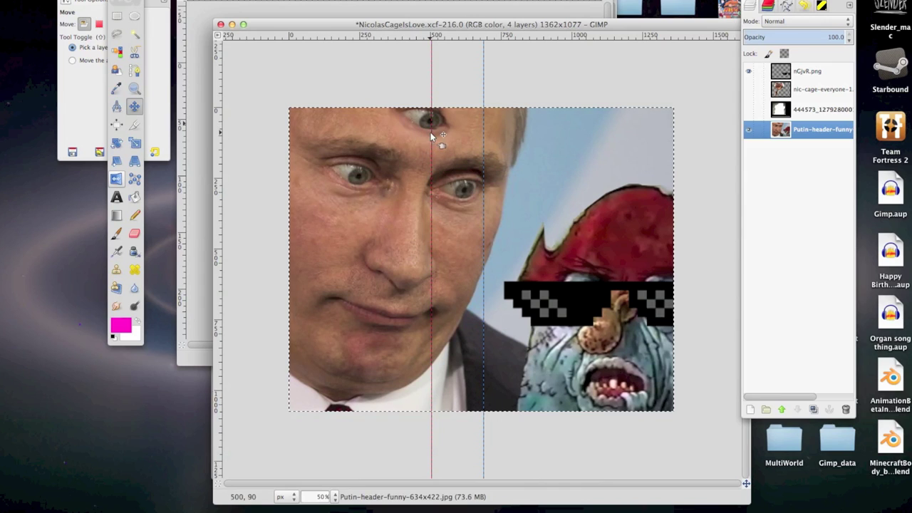
pyautogui.moveTo(430, 132); pyautogui.dragTo(218, 132)
pyautogui.moveTo(485, 143); pyautogui.dragTo(269, 132)
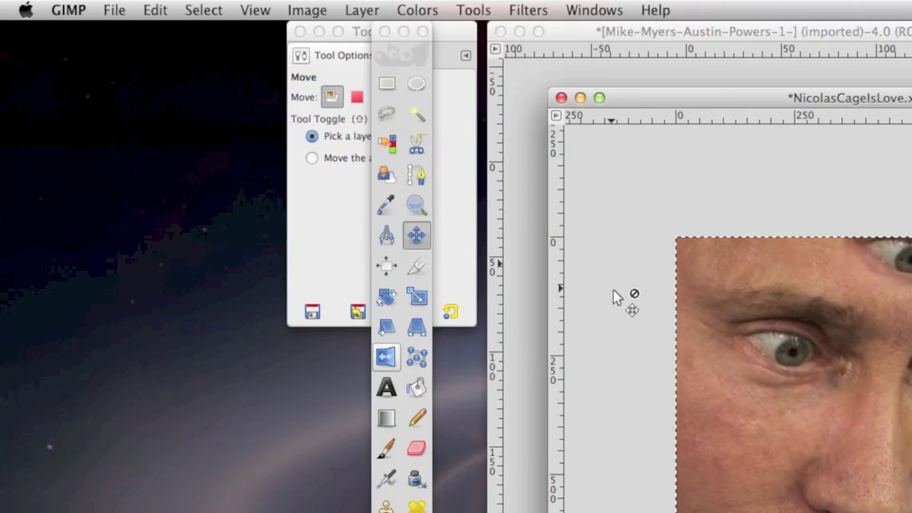
# Configure the grid with 100 px spacing and magenta lines, then review Image Properties
pyautogui.click(307, 10)
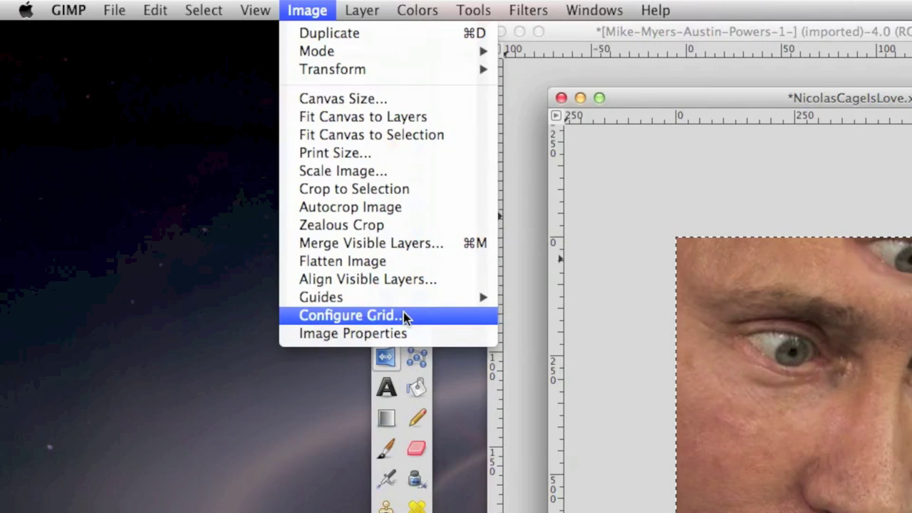
pyautogui.click(404, 315)
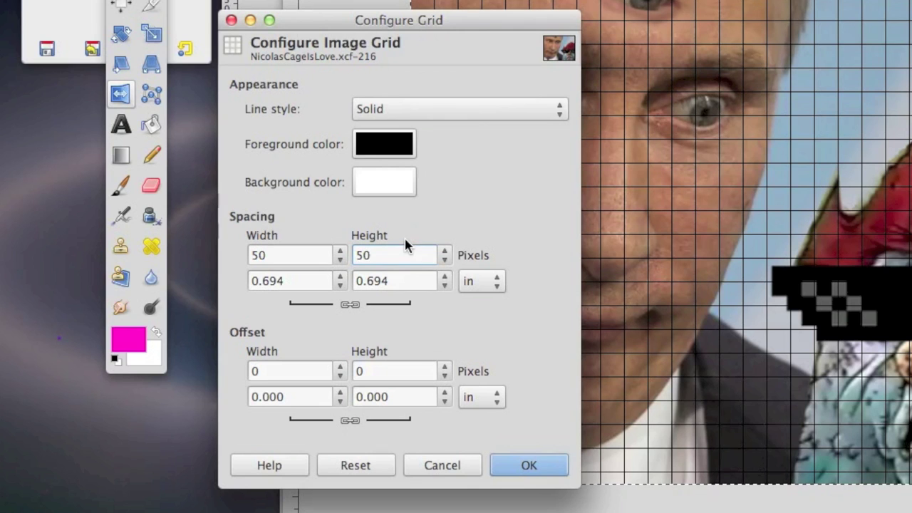
pyautogui.moveTo(399, 254); pyautogui.dragTo(340, 244)
pyautogui.write('80')
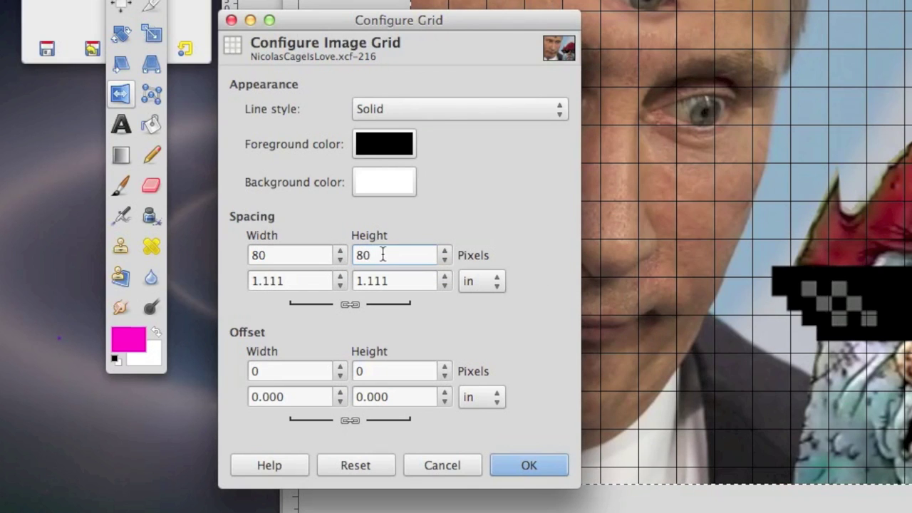
pyautogui.press('BackSpace')
pyautogui.press('BackSpace')
pyautogui.write('100')
pyautogui.click(383, 144)
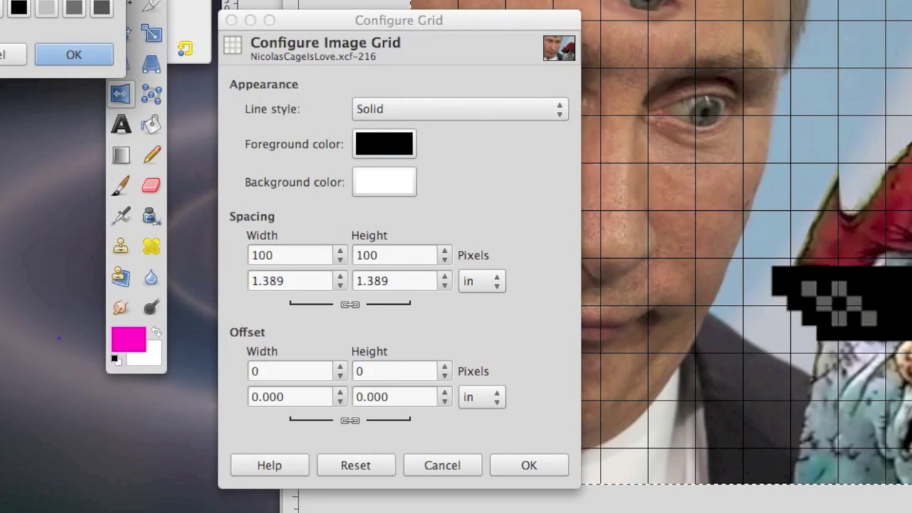
pyautogui.click(68, 52)
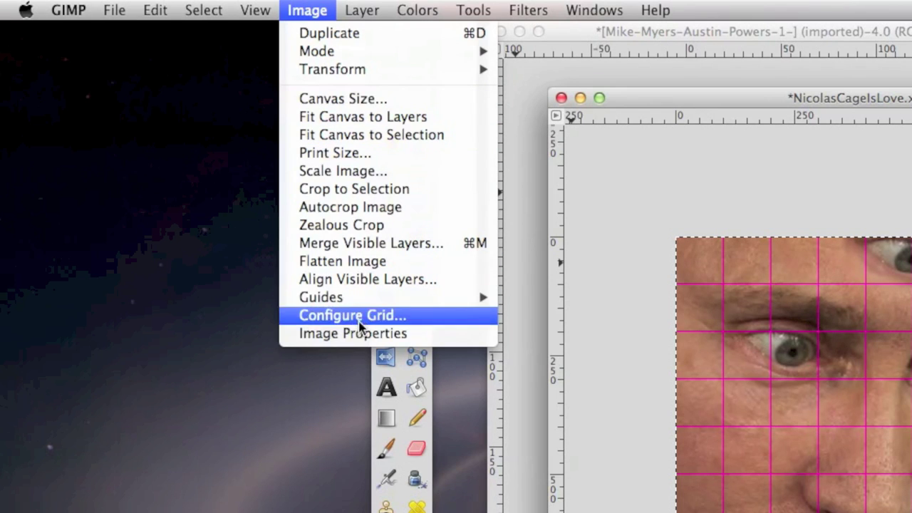
pyautogui.click(356, 334)
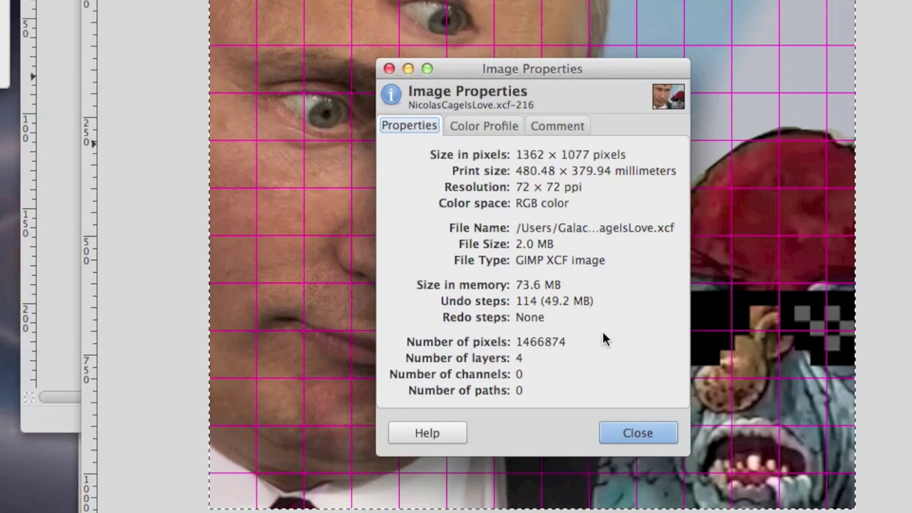
pyautogui.click(635, 436)
# Create a new layer from visible and a new layer group
pyautogui.click(356, 10)
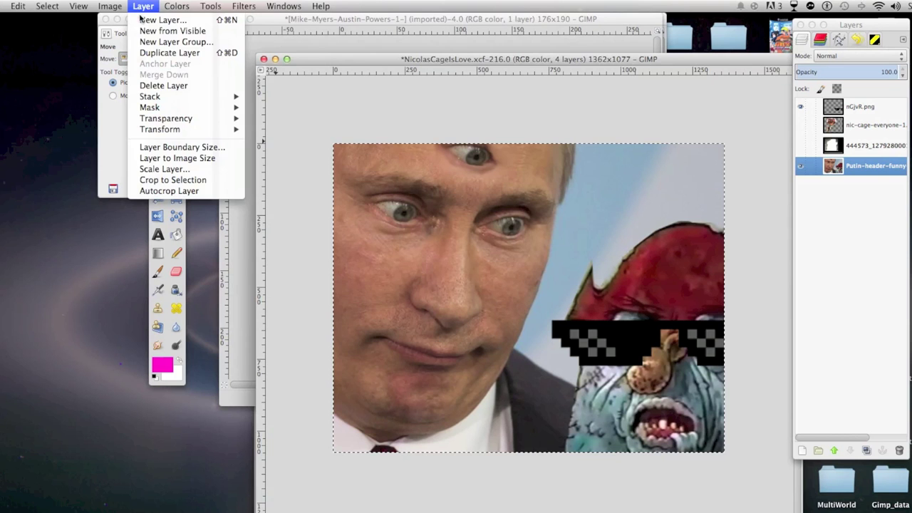
pyautogui.click(200, 319)
pyautogui.click(361, 9)
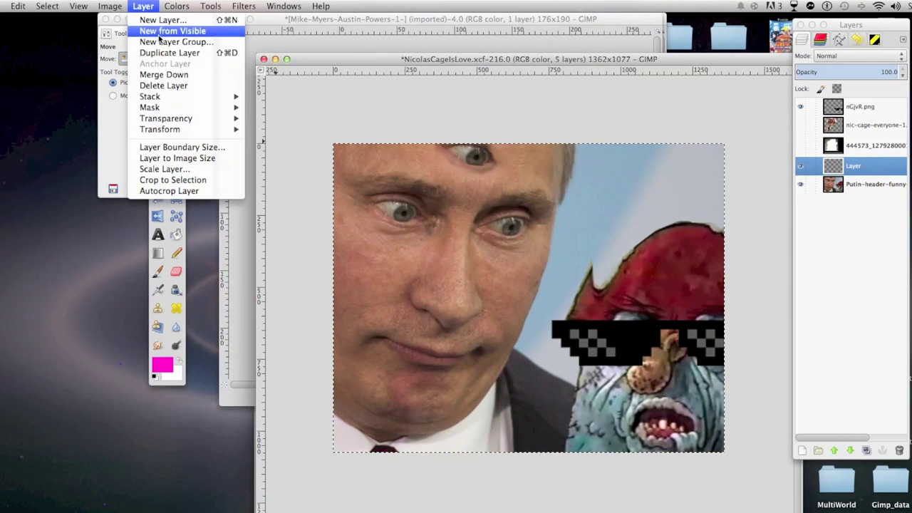
pyautogui.click(162, 41)
# Add a layer mask to Layer, then bring up the Layer > Transparency options
pyautogui.click(144, 7)
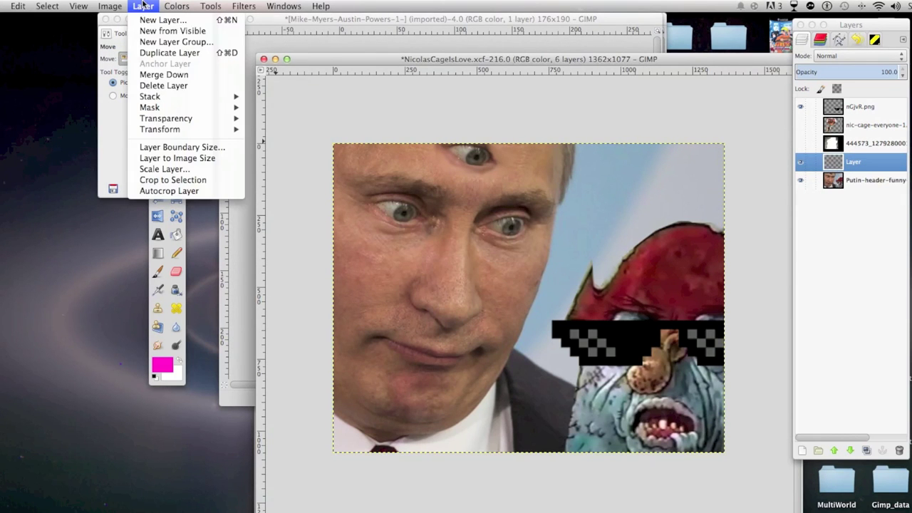
pyautogui.moveTo(150, 107)
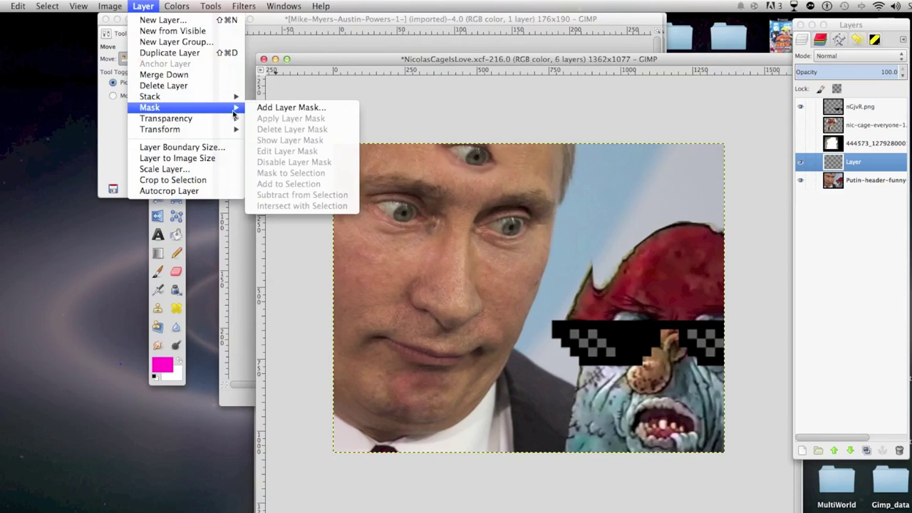
pyautogui.click(295, 108)
pyautogui.click(62, 209)
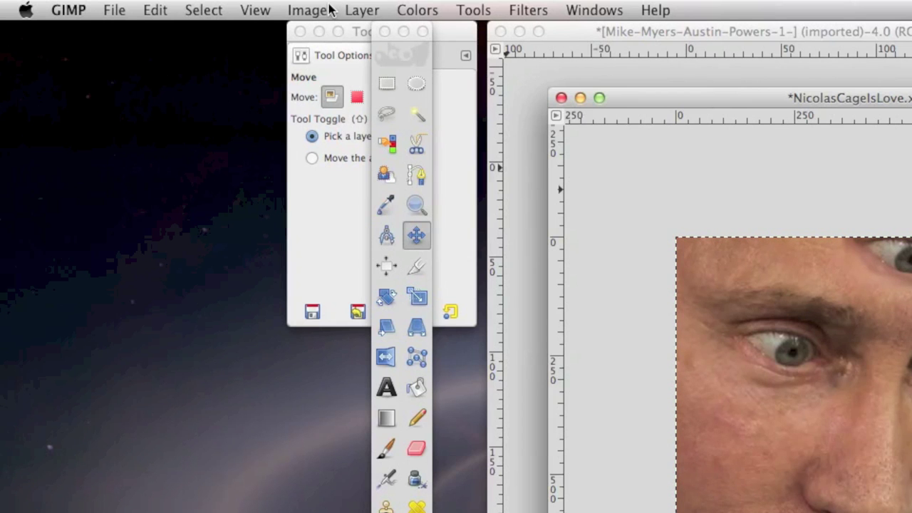
pyautogui.click(356, 10)
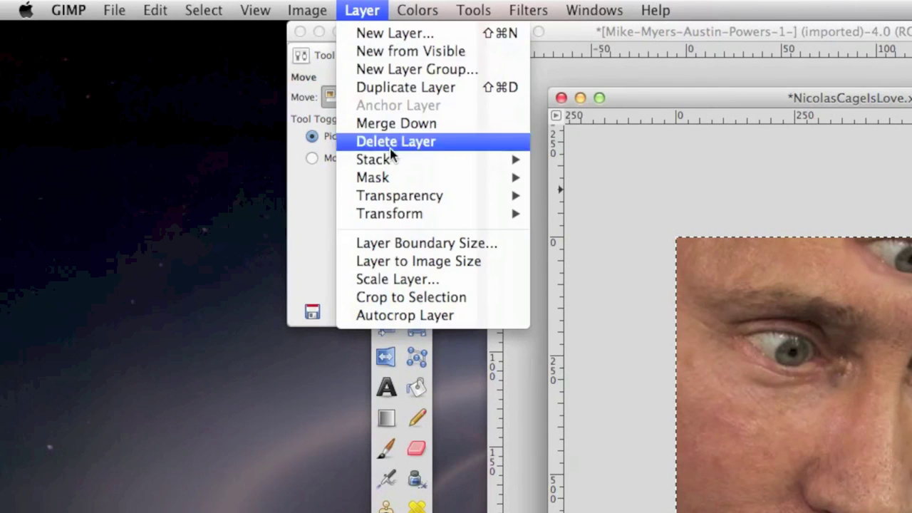
pyautogui.moveTo(396, 180)
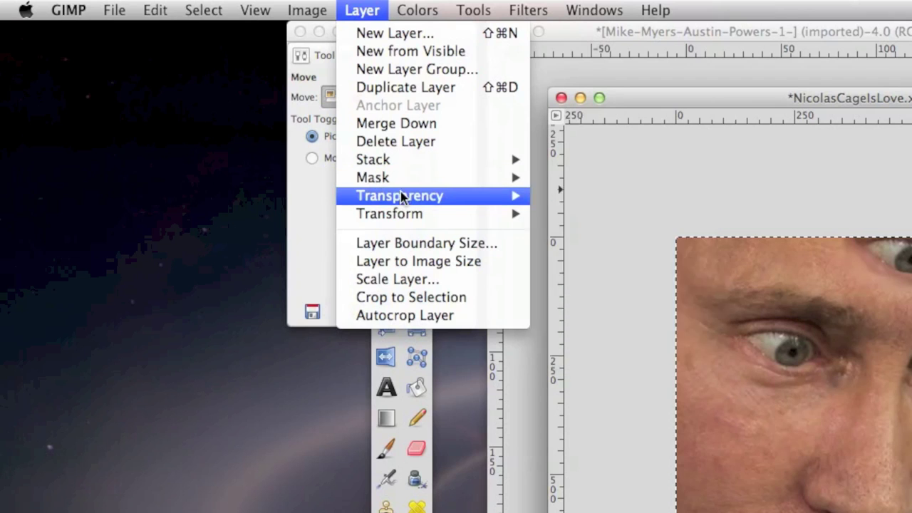
pyautogui.moveTo(401, 200)
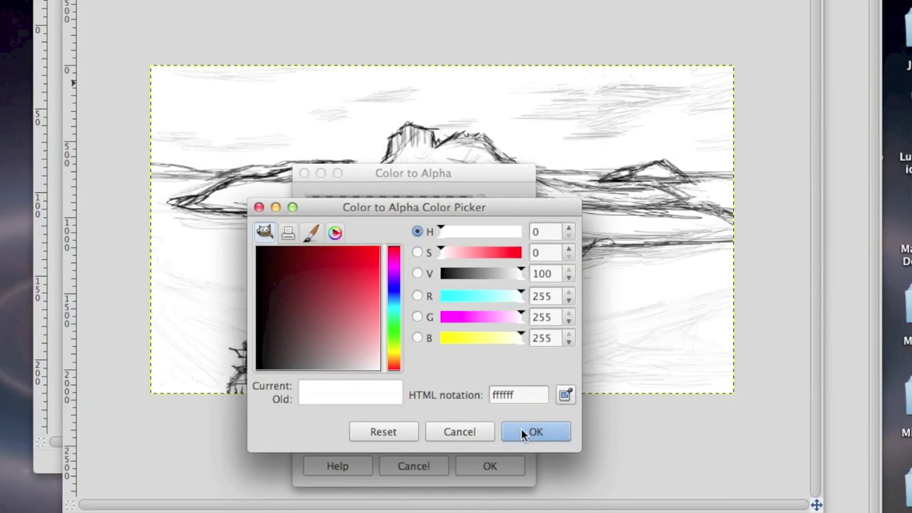
# Apply Color to Alpha on white, select the strokes with Alpha to Selection, and fill them magenta
pyautogui.click(522, 431)
pyautogui.click(505, 464)
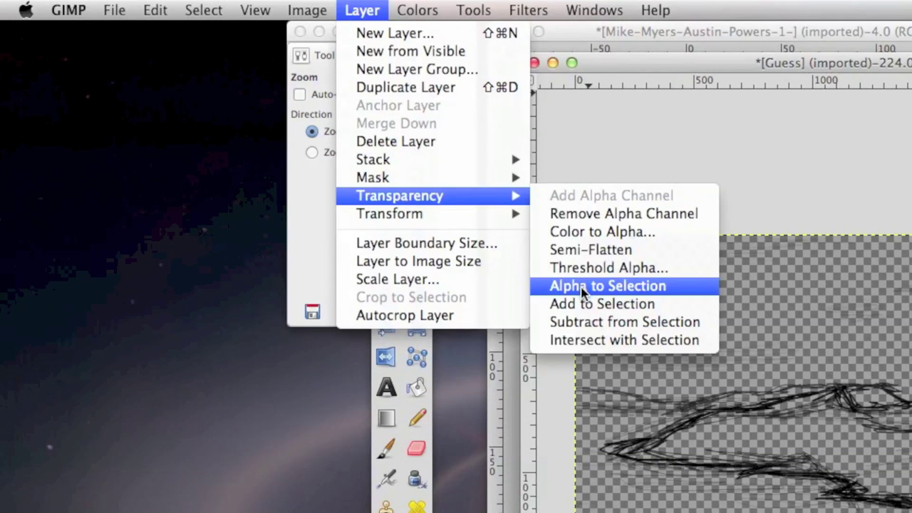
pyautogui.click(582, 285)
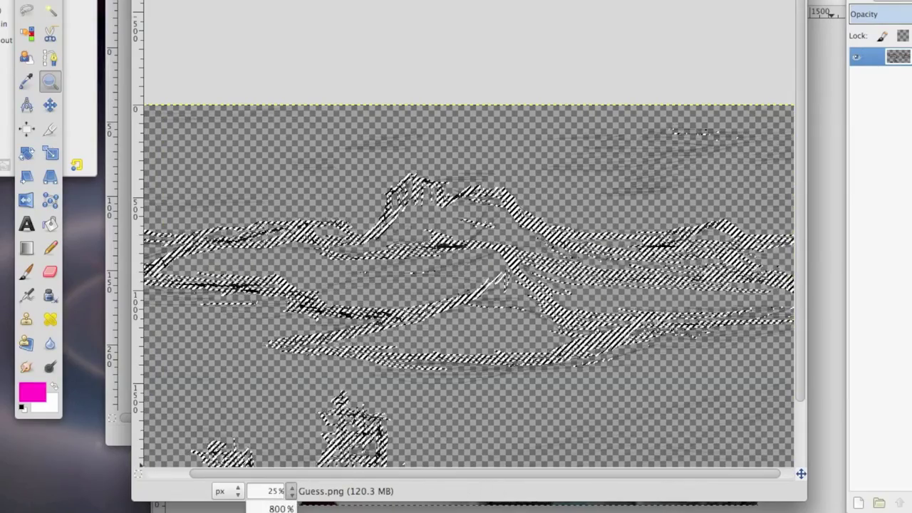
pyautogui.hotkey('shift', 'ctrl', 'j')
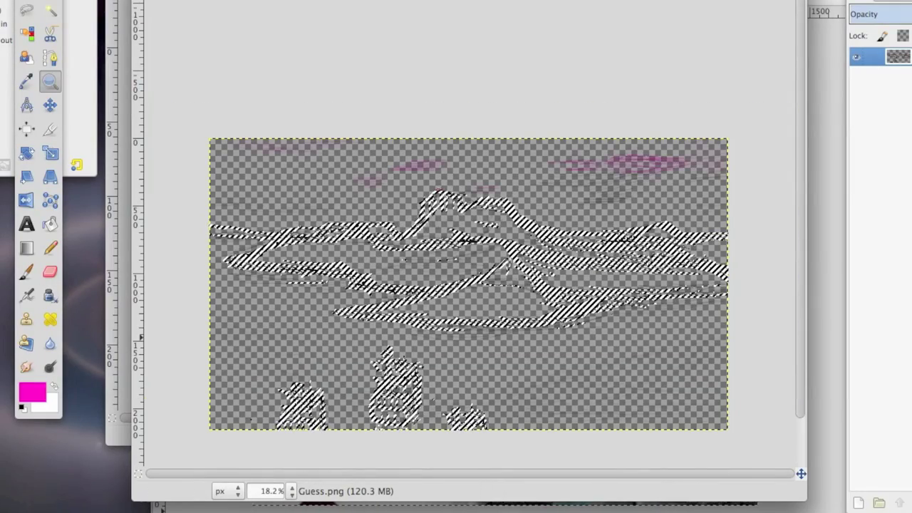
pyautogui.hotkey('ctrl', ',')
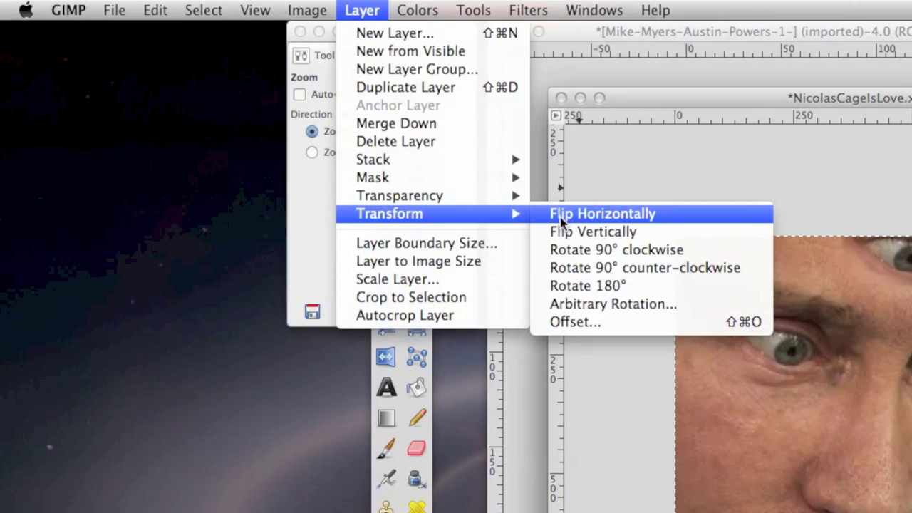
# Flip the sunglasses layer horizontally and vertically, then turn on Windows > Single-Window Mode
pyautogui.click(560, 214)
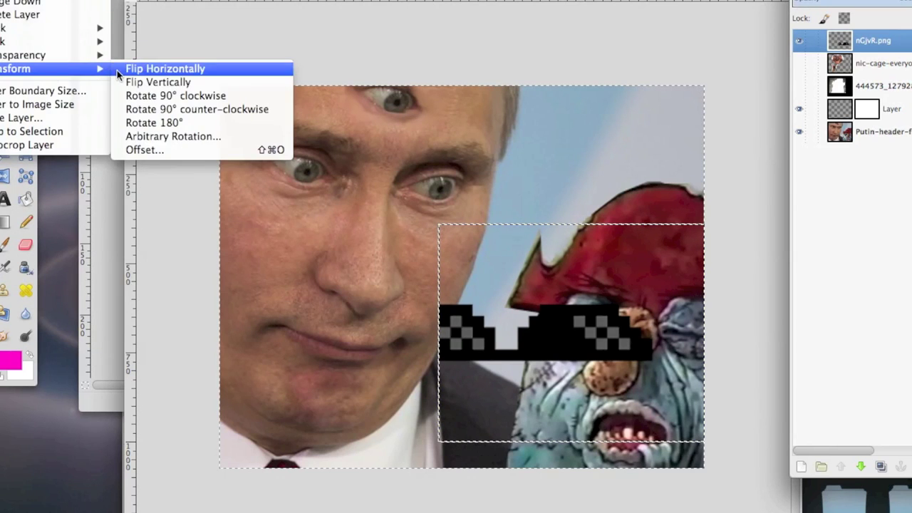
pyautogui.click(164, 69)
pyautogui.moveTo(43, 68)
pyautogui.click(164, 82)
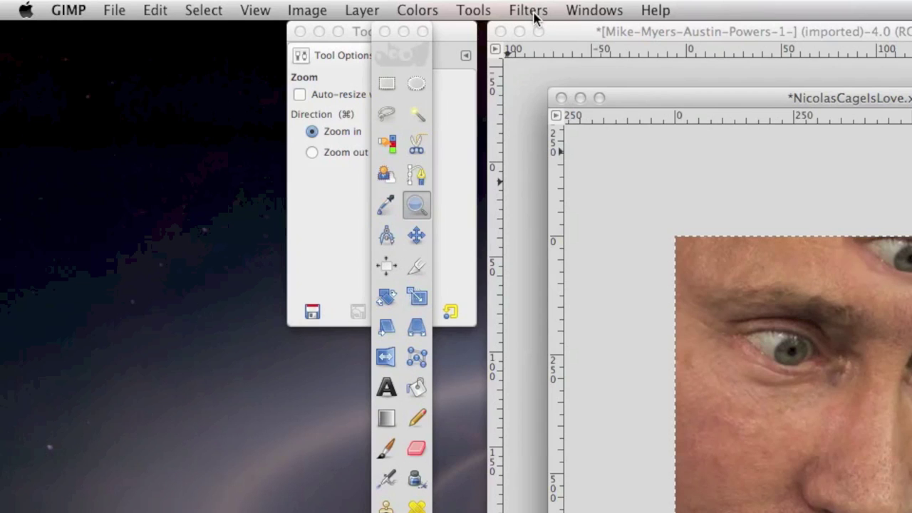
pyautogui.click(582, 13)
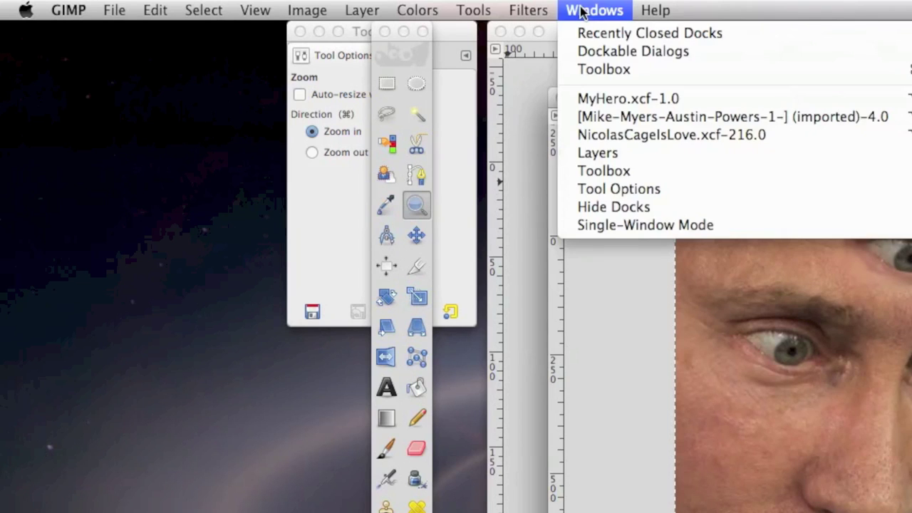
pyautogui.click(600, 234)
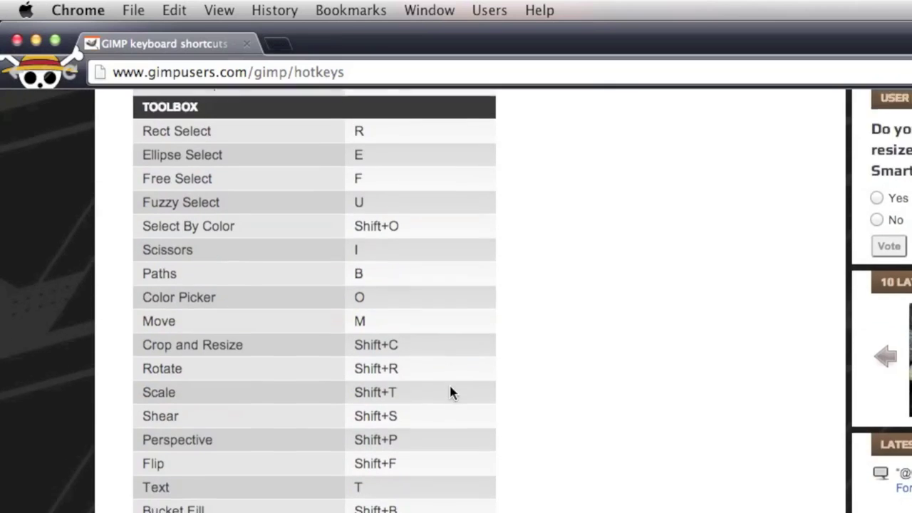
# Scroll the gimpusers.com GIMP hotkeys page down to the View shortcuts section
pyautogui.scroll(-15, 449, 389)
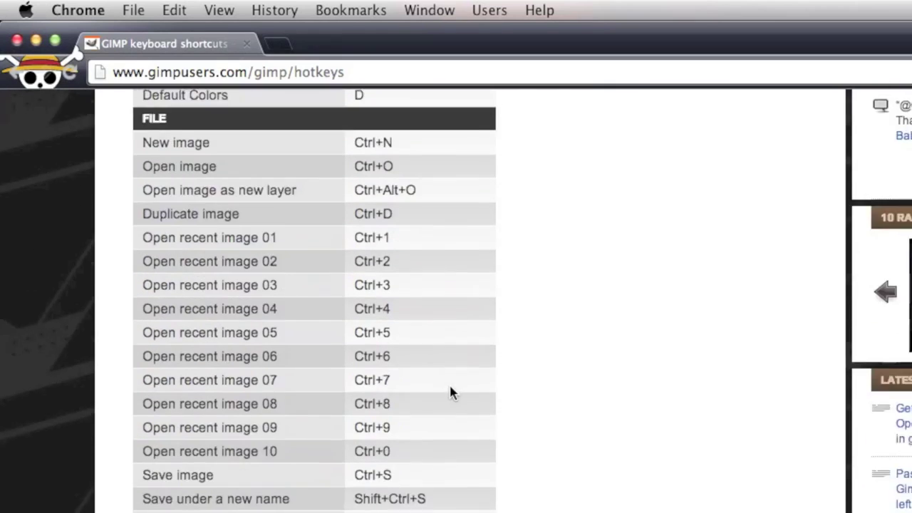
pyautogui.scroll(-20, 451, 392)
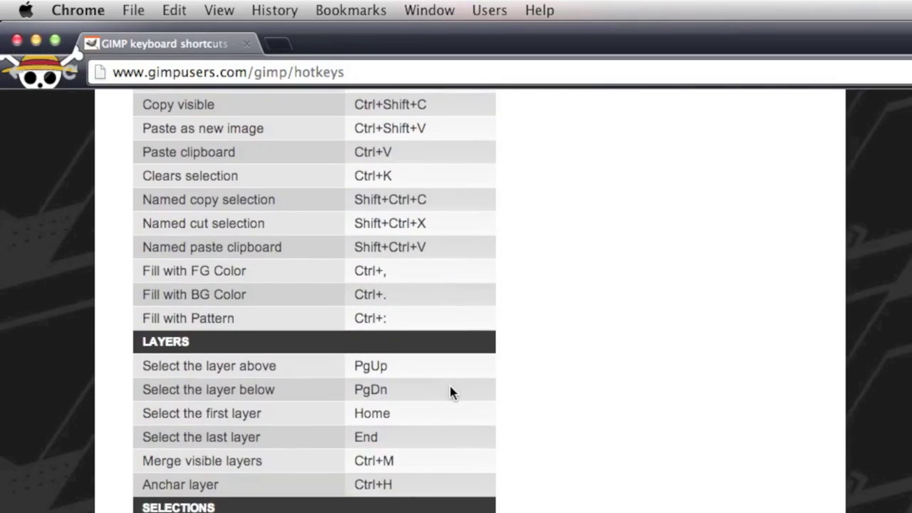
pyautogui.scroll(20, 450, 392)
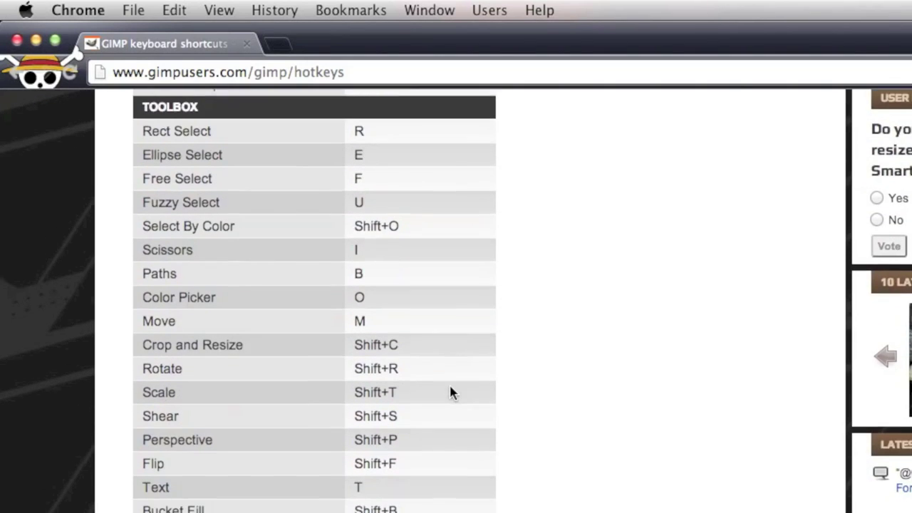
pyautogui.scroll(-10, 451, 392)
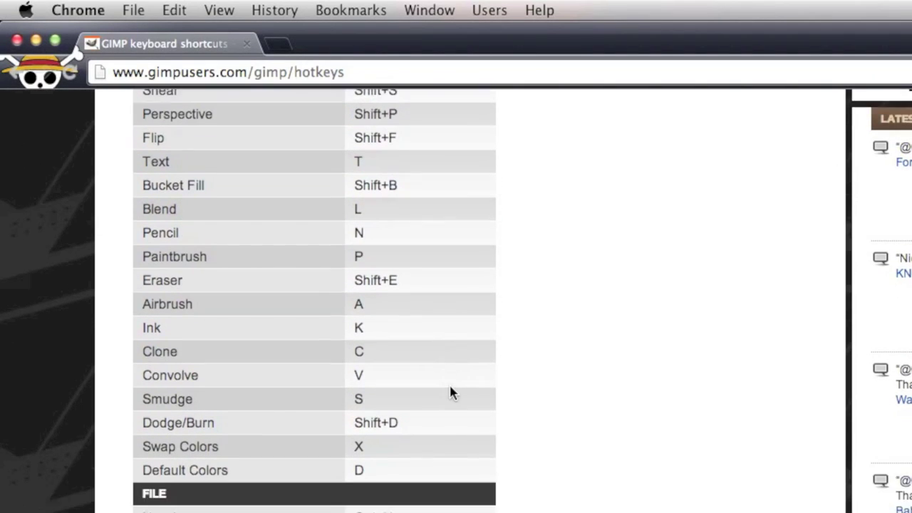
pyautogui.scroll(-10, 450, 392)
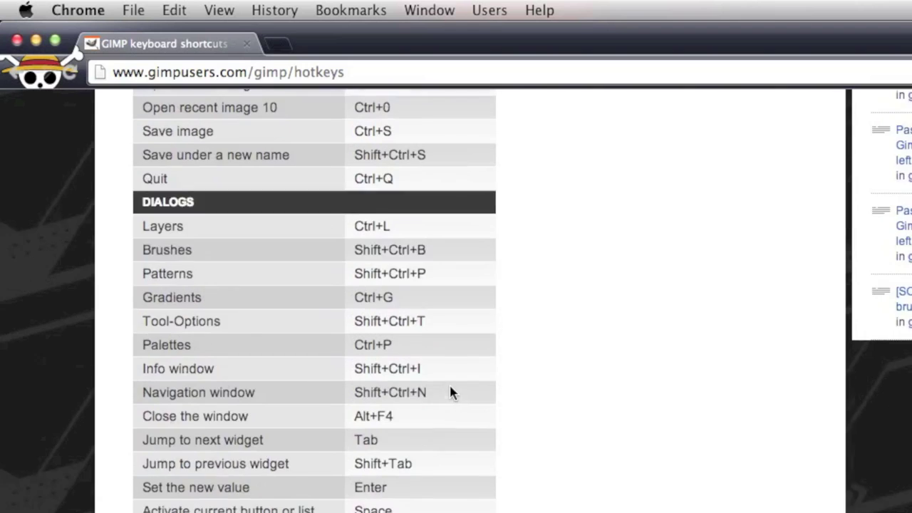
pyautogui.scroll(-12, 450, 392)
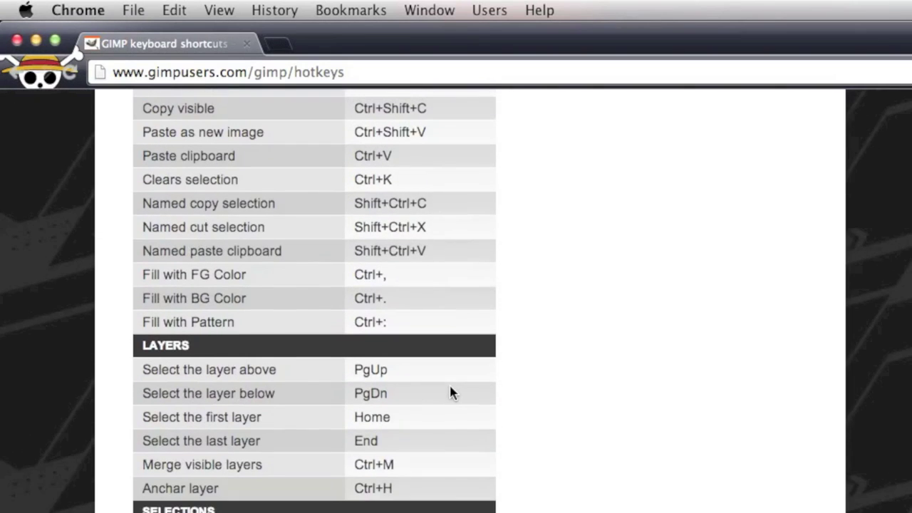
pyautogui.scroll(1, 450, 392)
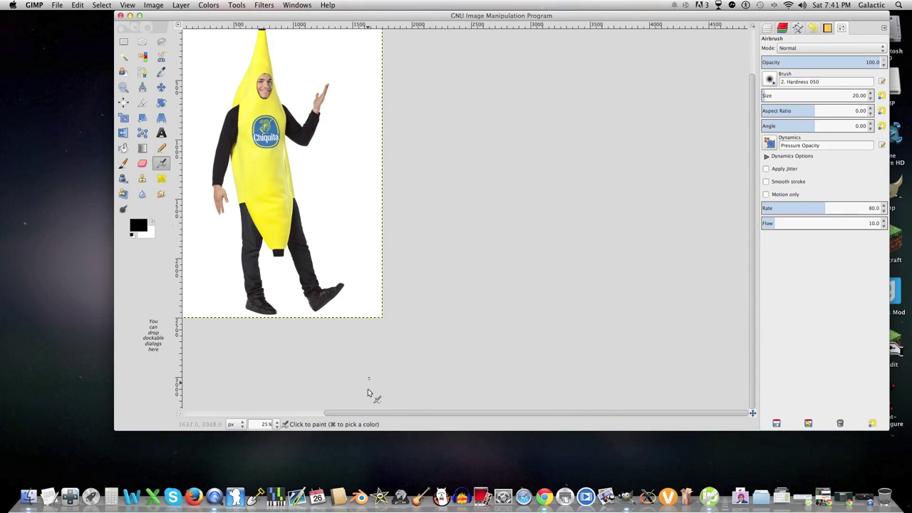
# Try the Crop tool with a crop area over the banana's upper body
pyautogui.moveTo(366, 412); pyautogui.dragTo(265, 401)
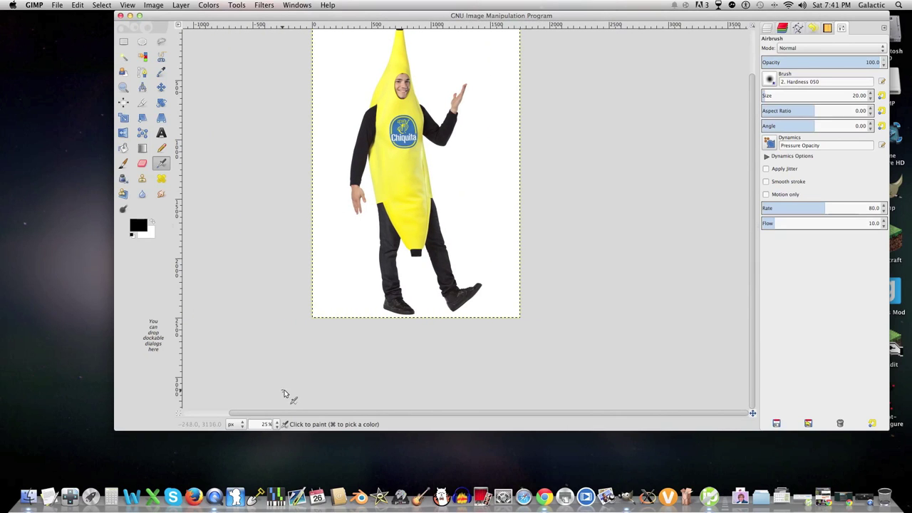
pyautogui.moveTo(752, 285); pyautogui.dragTo(752, 241)
pyautogui.click(142, 102)
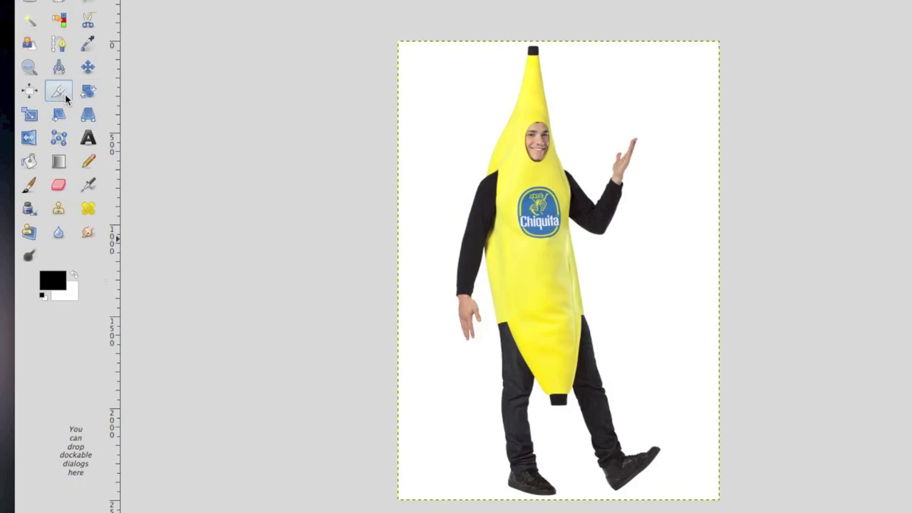
pyautogui.moveTo(451, 98); pyautogui.dragTo(633, 197)
pyautogui.click(578, 156)
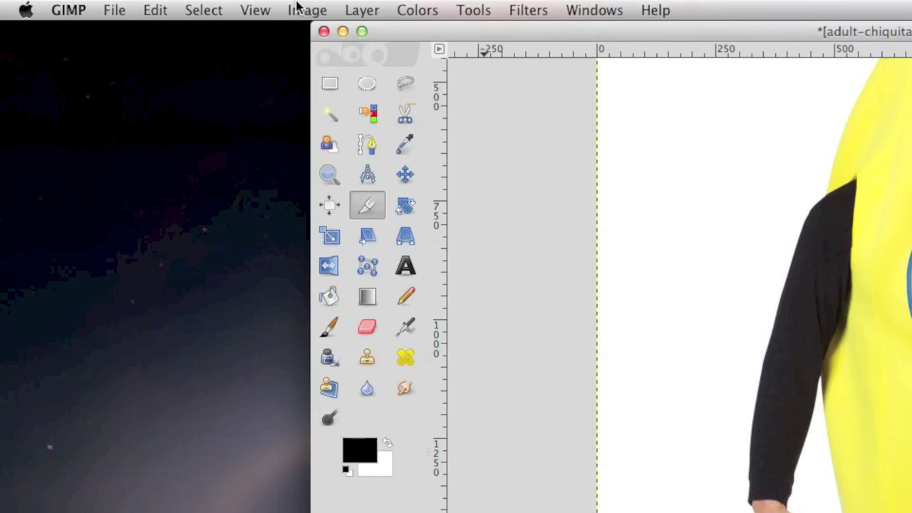
pyautogui.click(298, 8)
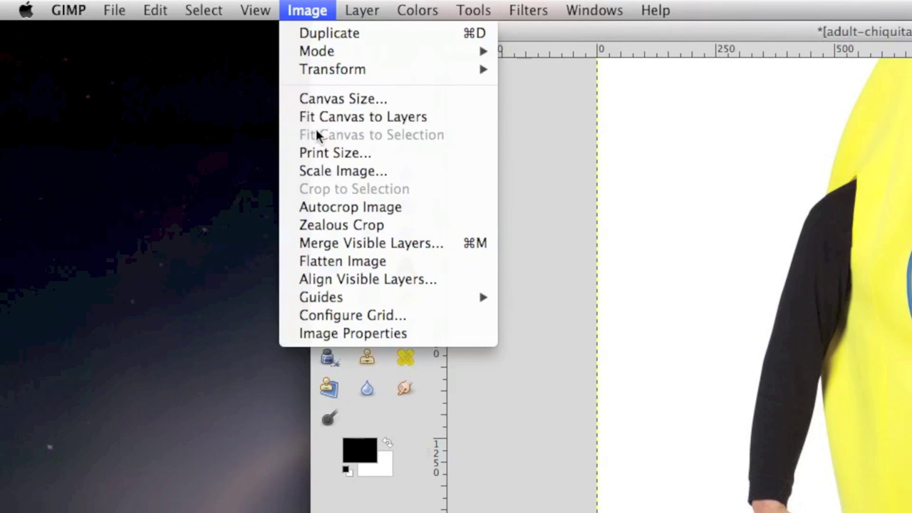
pyautogui.click(300, 171)
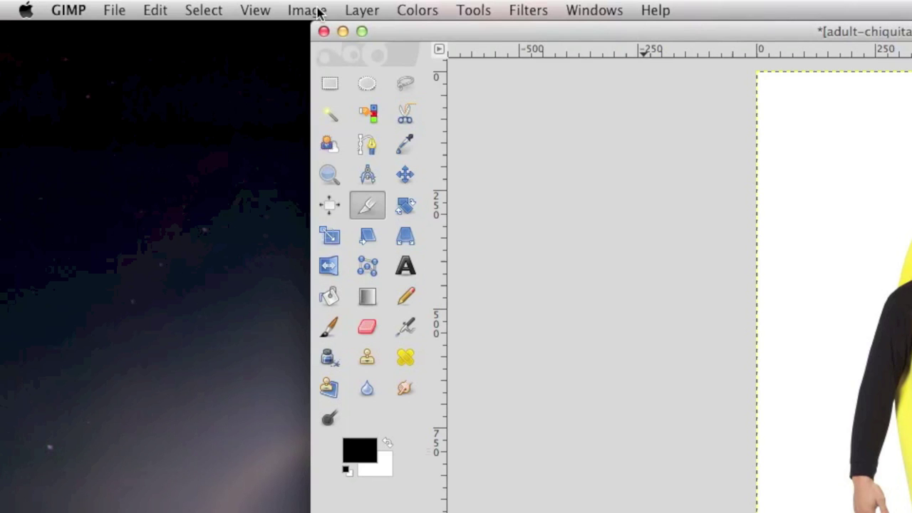
# Convert the banana photo to Grayscale mode
pyautogui.click(157, 5)
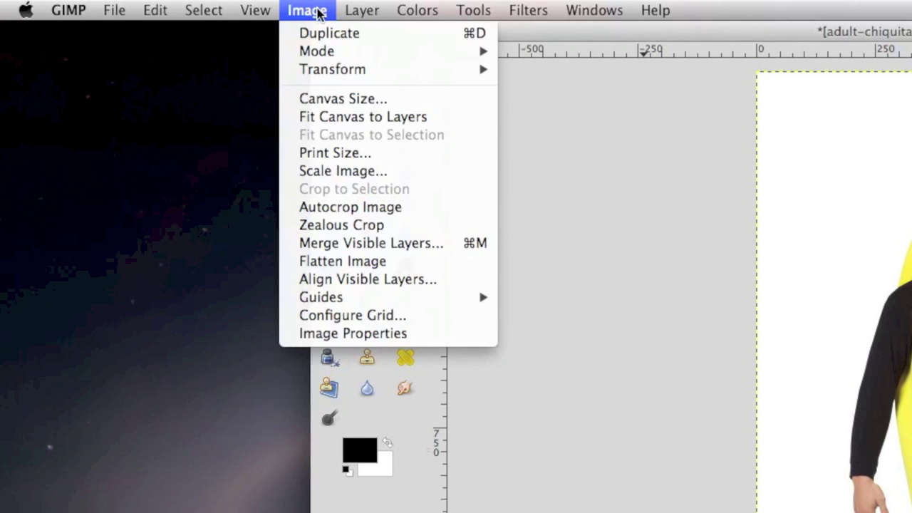
pyautogui.moveTo(157, 28)
pyautogui.click(546, 71)
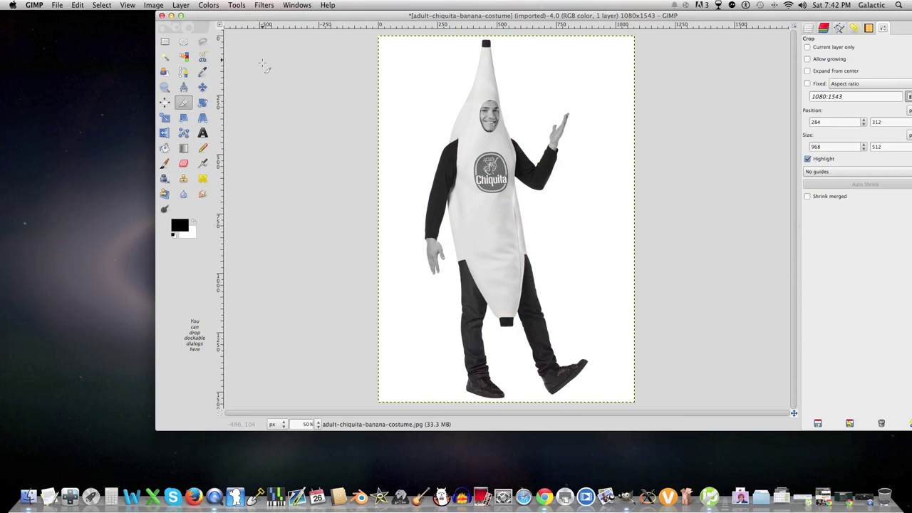
# Undo the grayscale, invert the selection, add an alpha channel and clear the background to transparency
pyautogui.press('super+z')
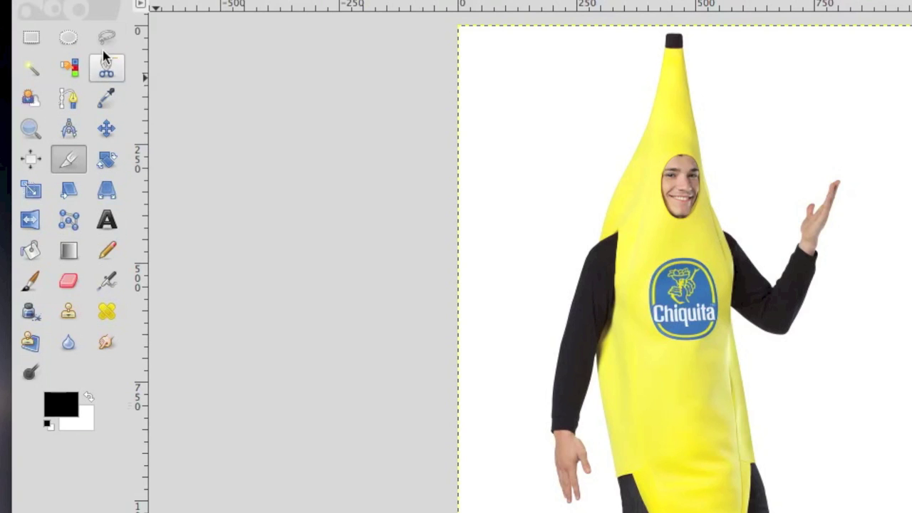
pyautogui.click(107, 42)
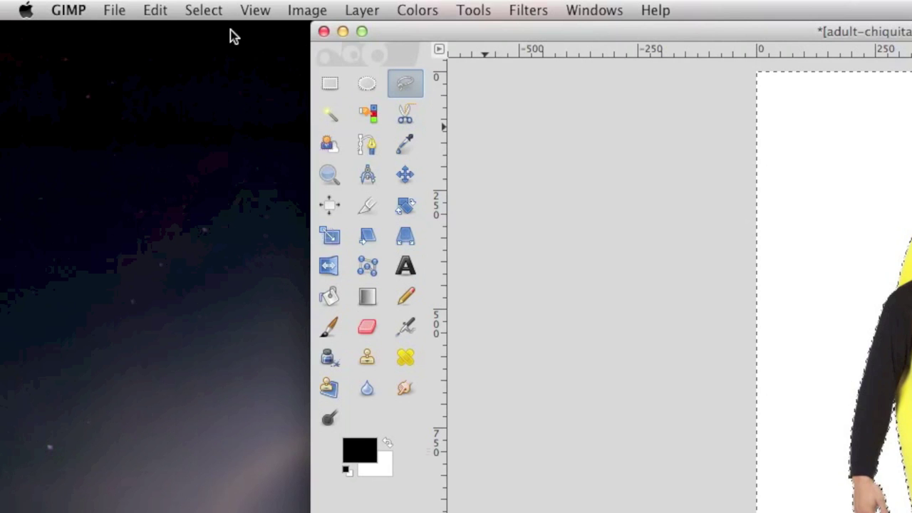
pyautogui.click(204, 10)
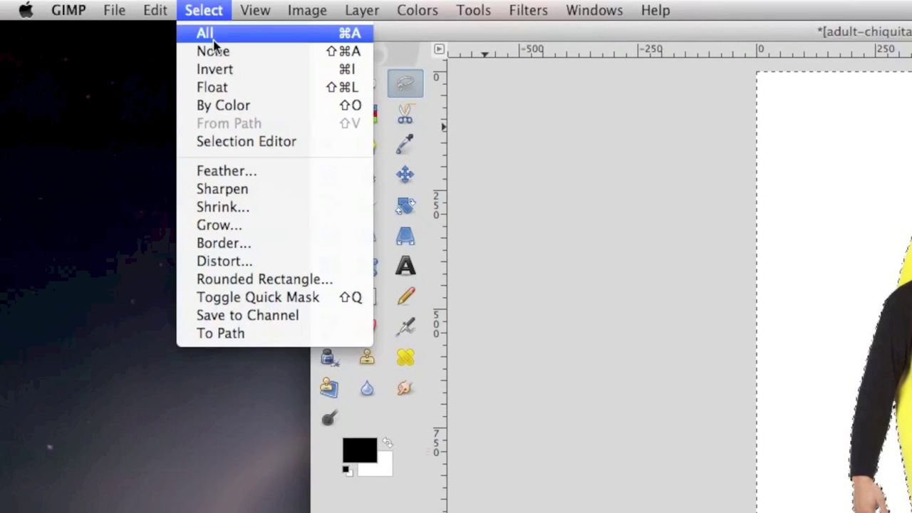
pyautogui.click(214, 69)
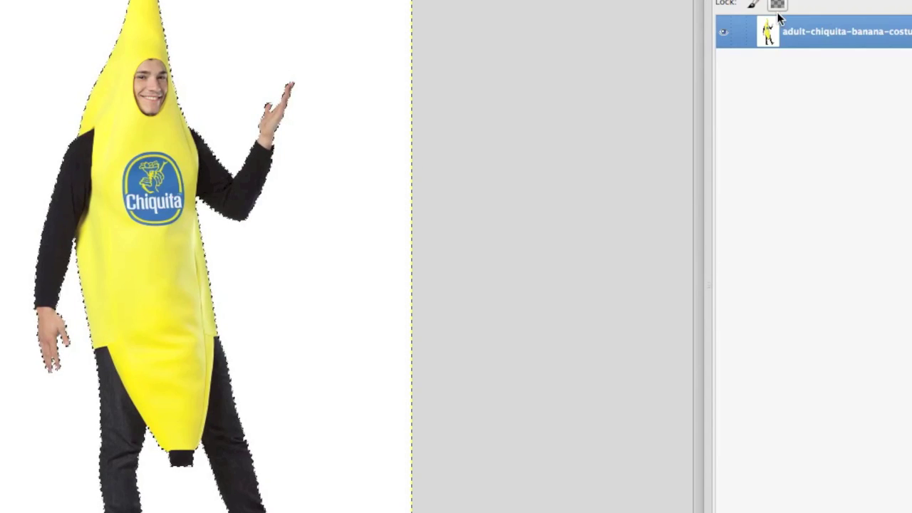
pyautogui.rightClick(789, 29)
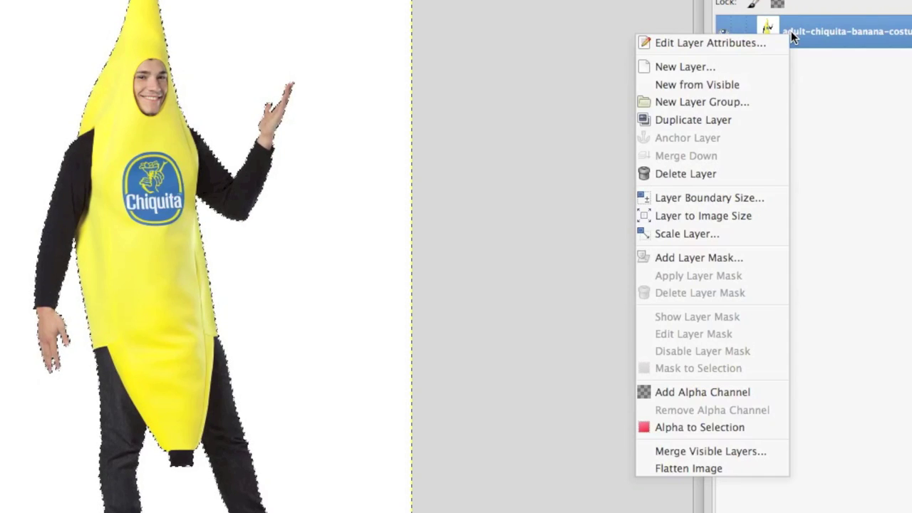
pyautogui.click(719, 394)
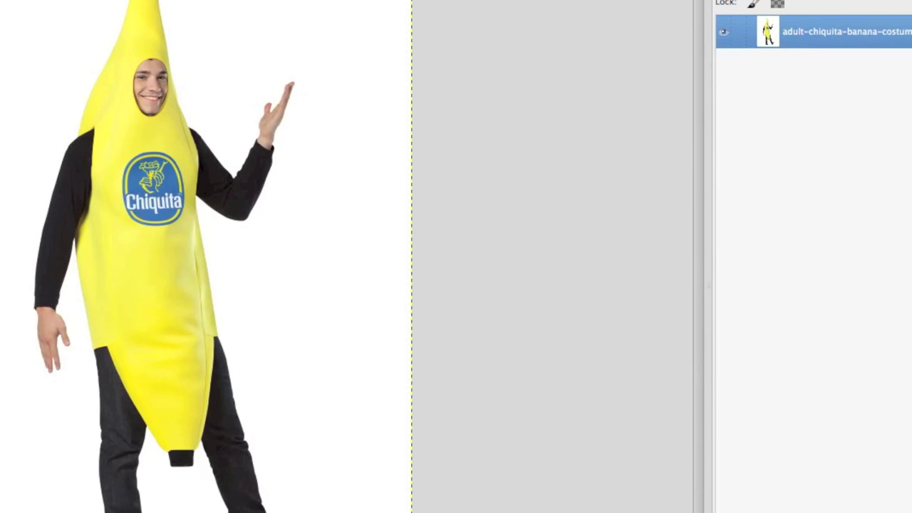
pyautogui.click(156, 10)
pyautogui.click(218, 259)
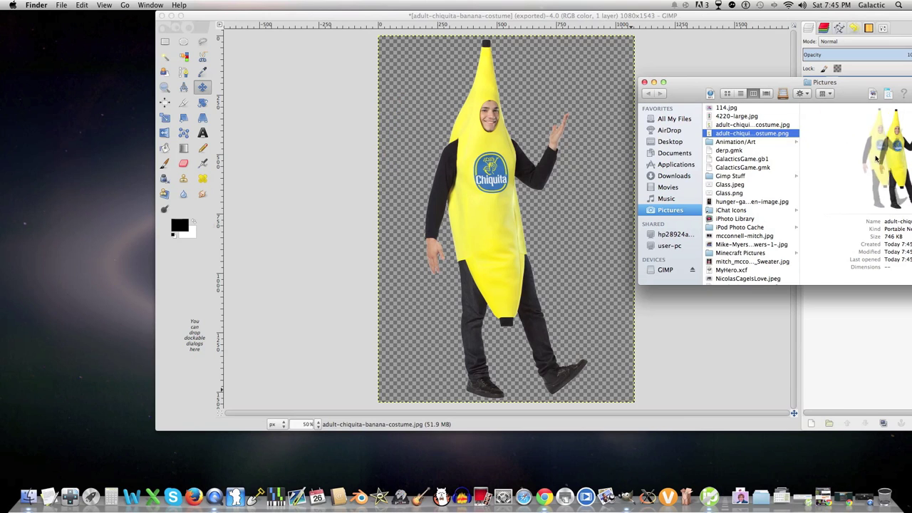
# Place a Text tool box on the banana just below the Chiquita logo
pyautogui.click(645, 83)
pyautogui.click(202, 132)
pyautogui.click(474, 212)
# Type the caption 'Verry Bann', then open adult-chiquita-banana-costume.jpg from Pictures
pyautogui.write('Verry Bann')
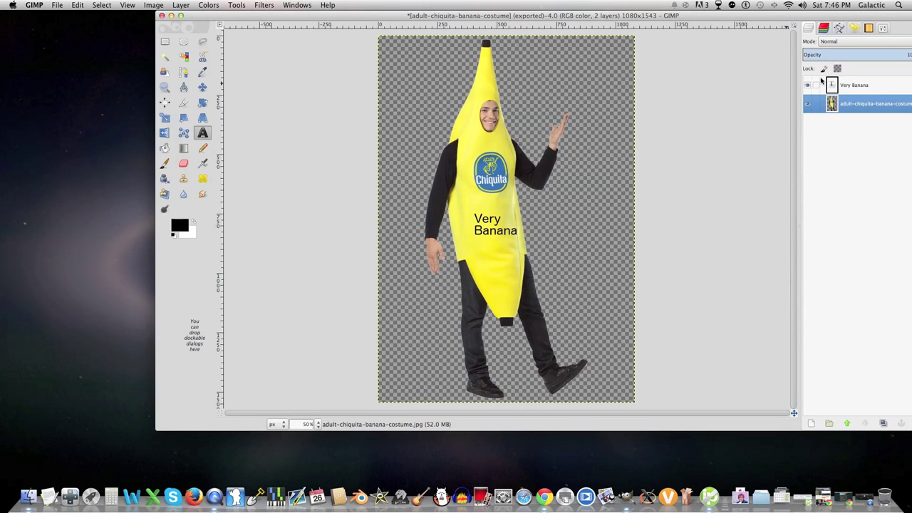
pyautogui.click(57, 5)
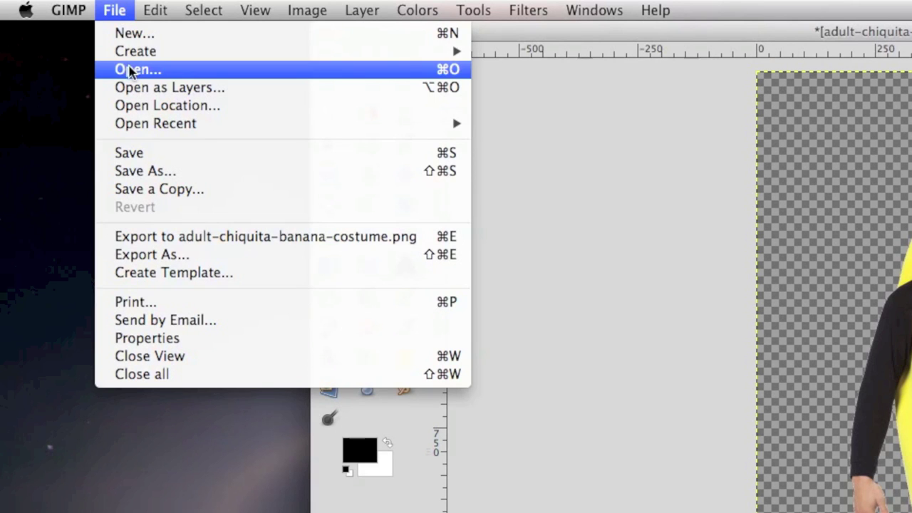
pyautogui.click(131, 71)
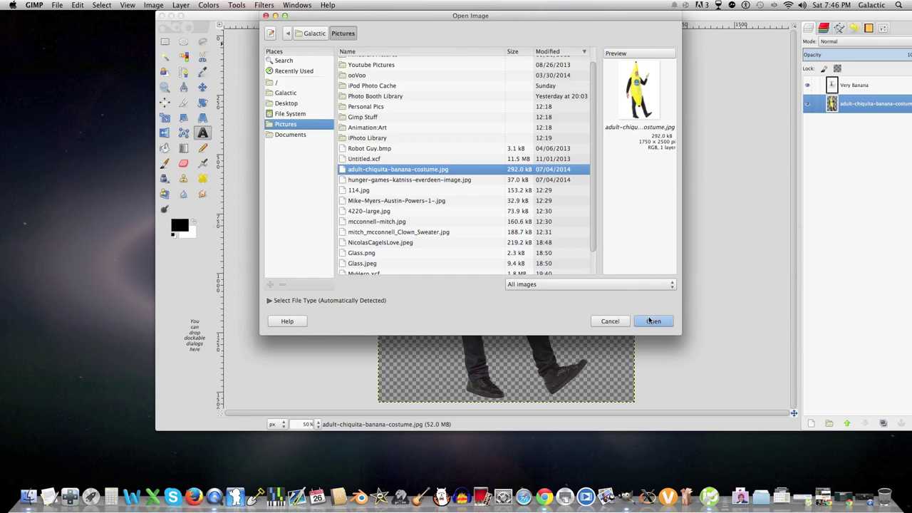
pyautogui.click(649, 321)
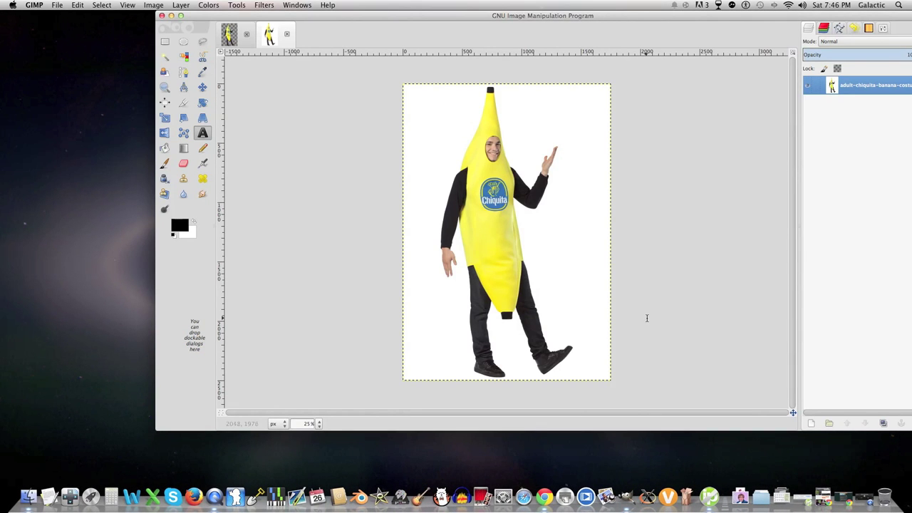
# Add the clown-sweater photo to the banana image with File > Open as Layers
pyautogui.click(55, 5)
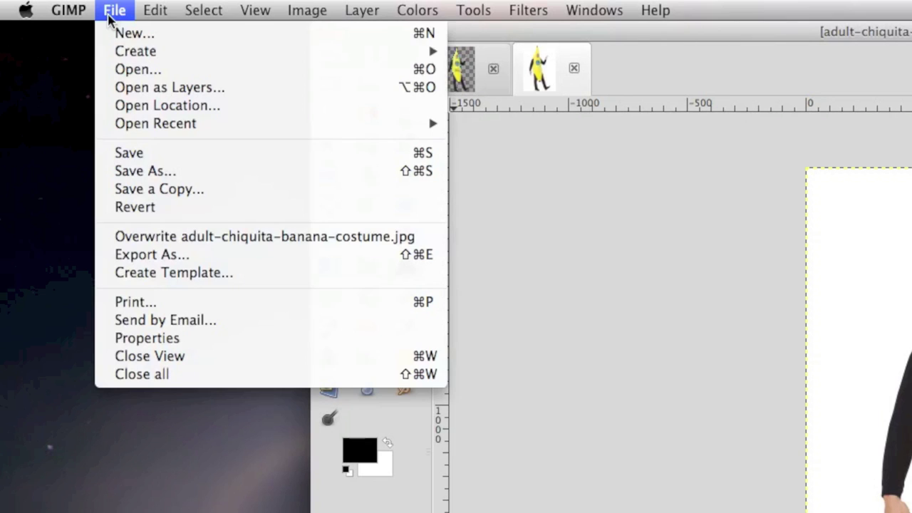
pyautogui.click(128, 88)
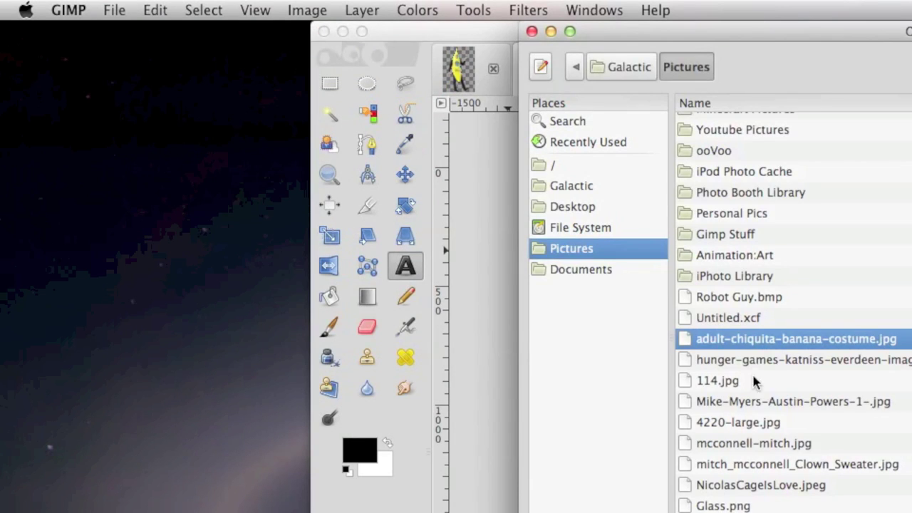
pyautogui.click(798, 464)
pyautogui.click(663, 325)
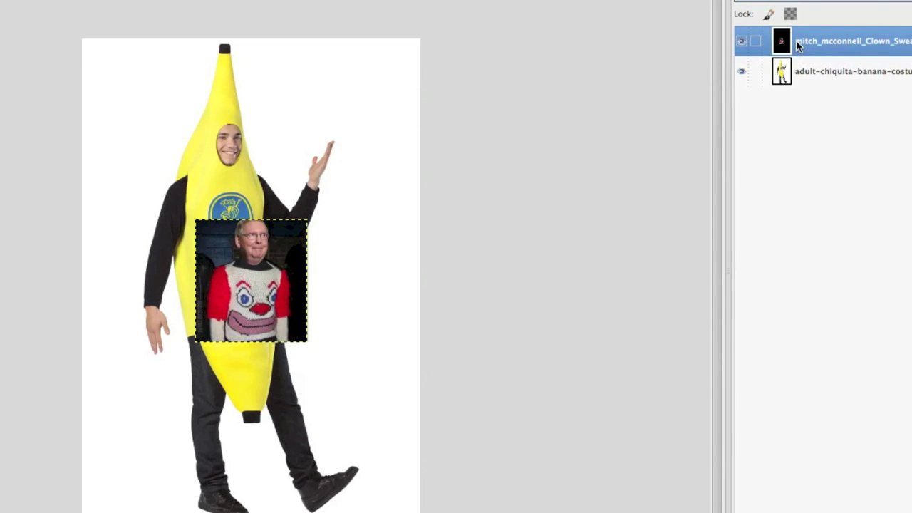
# Add an alpha channel, invert the face selection, clear the surroundings, and select none
pyautogui.rightClick(798, 45)
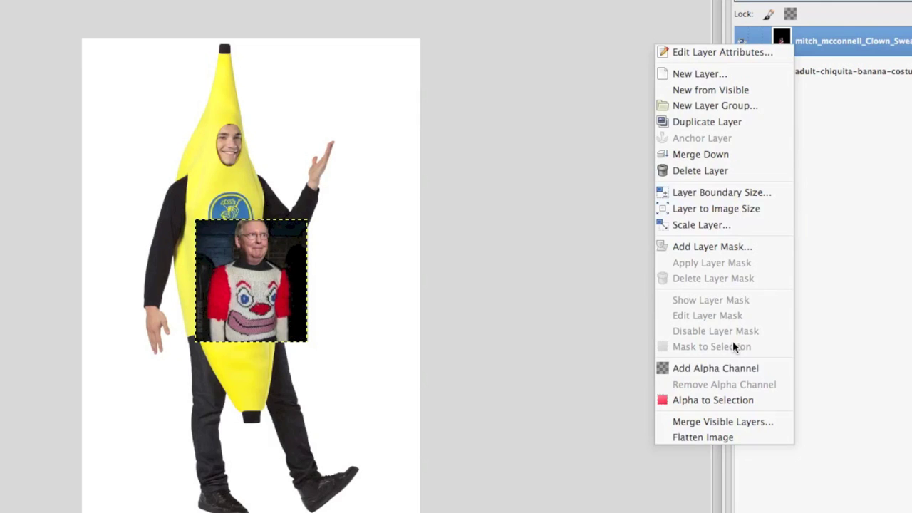
pyautogui.click(720, 369)
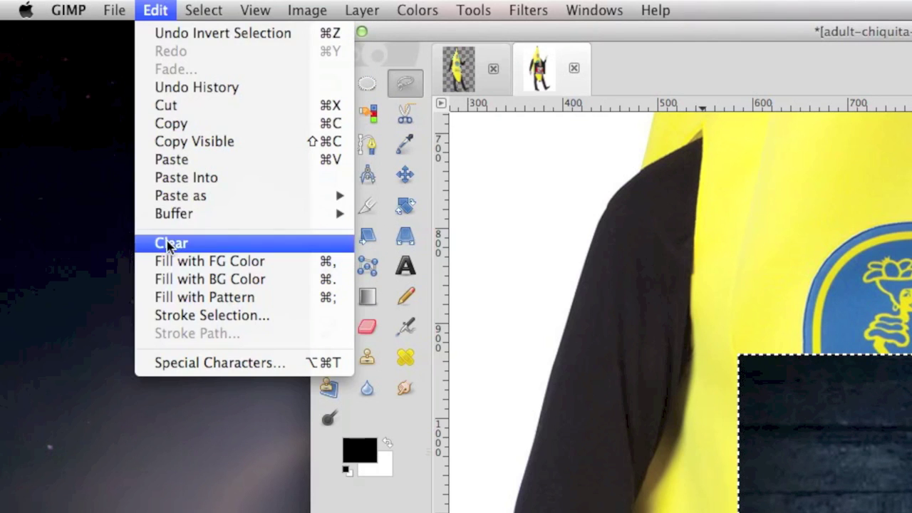
pyautogui.click(171, 245)
pyautogui.click(204, 10)
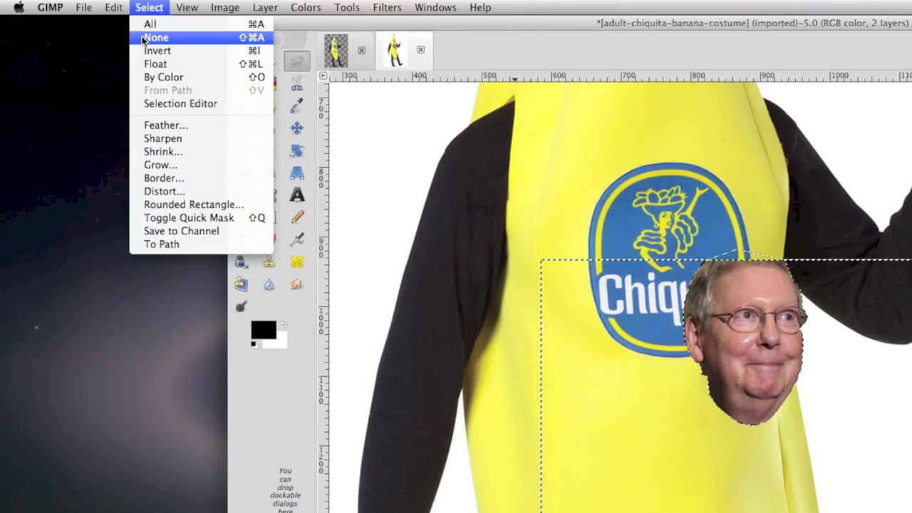
pyautogui.click(143, 39)
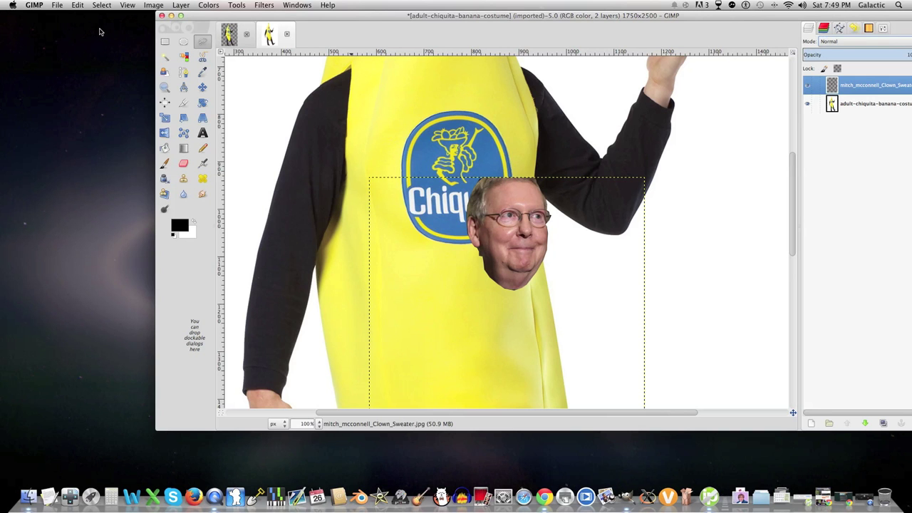
# Autocrop the face layer and scale it to 172.80% height (about 310×413 px)
pyautogui.click(181, 5)
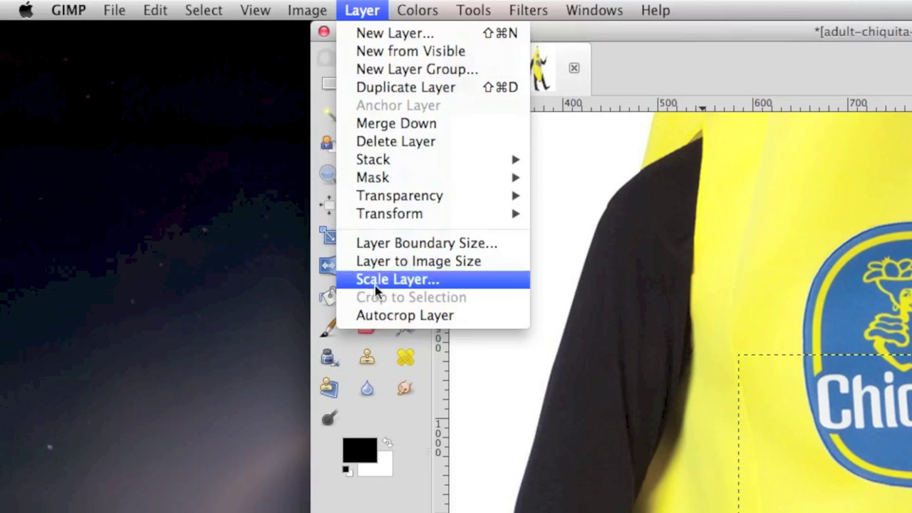
pyautogui.click(183, 159)
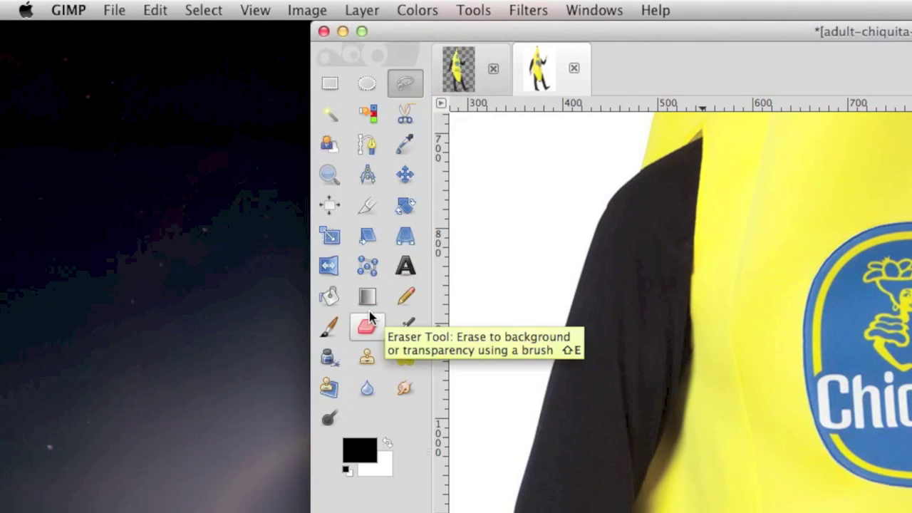
pyautogui.click(362, 10)
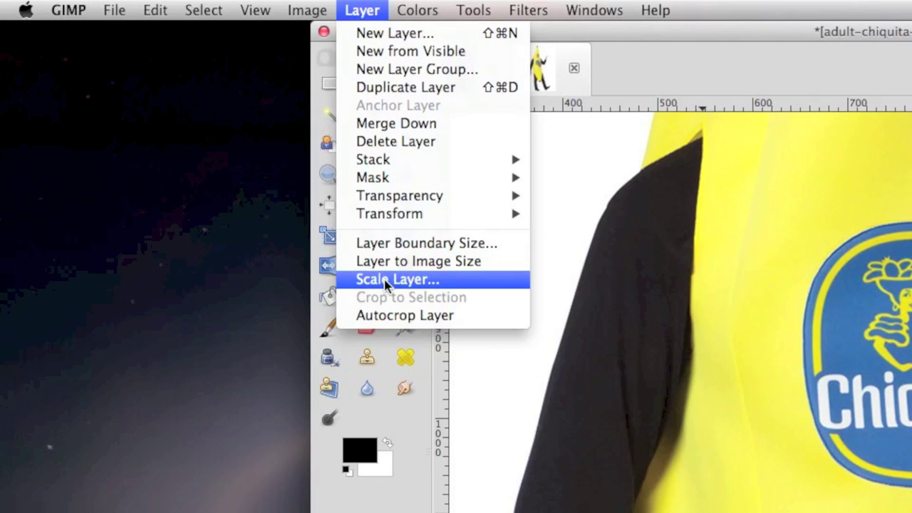
pyautogui.click(388, 280)
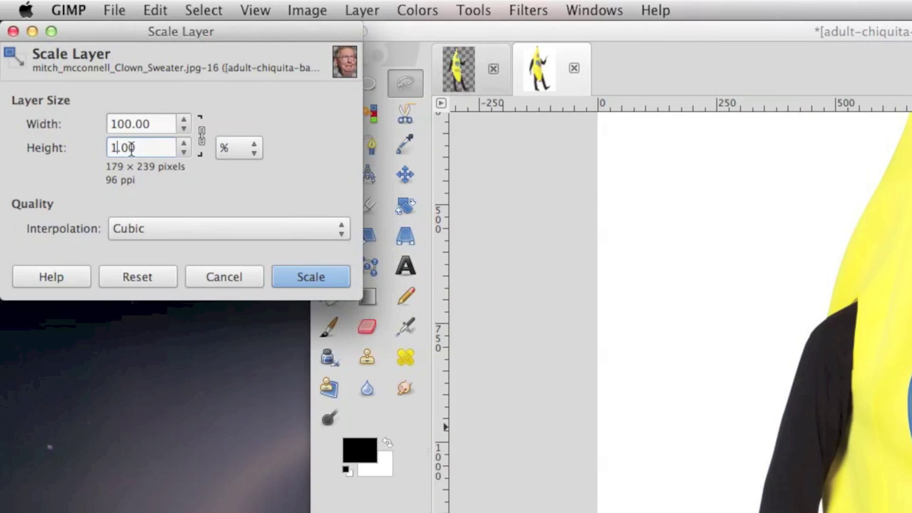
pyautogui.write('72.8')
pyautogui.press('Tab')
pyautogui.click(310, 277)
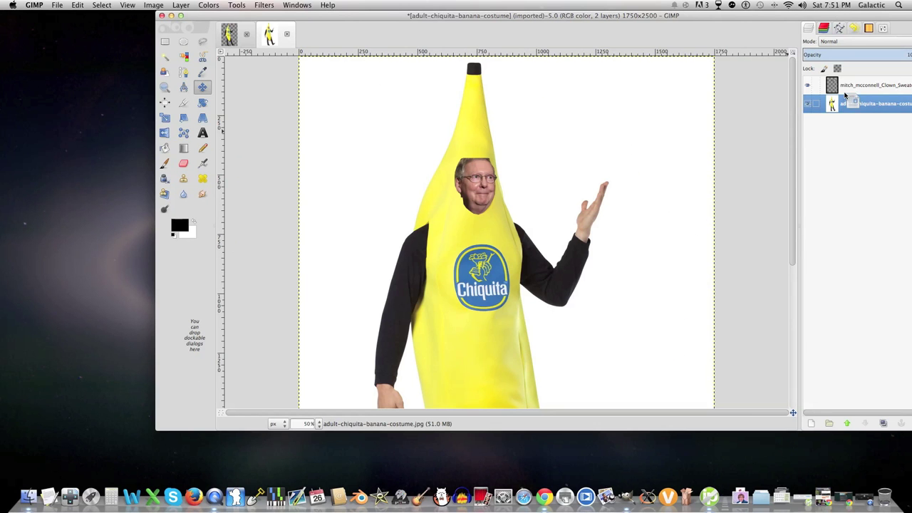
# Keep the face layer above the banana and clear face pixels outside the oval hole
pyautogui.moveTo(846, 94); pyautogui.dragTo(846, 85)
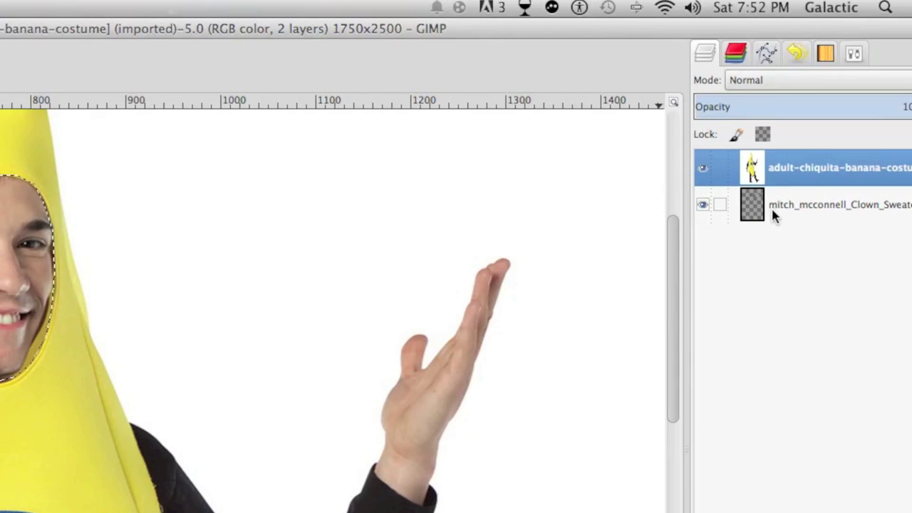
pyautogui.moveTo(771, 207); pyautogui.dragTo(771, 166)
pyautogui.click(202, 10)
pyautogui.click(210, 71)
pyautogui.click(155, 10)
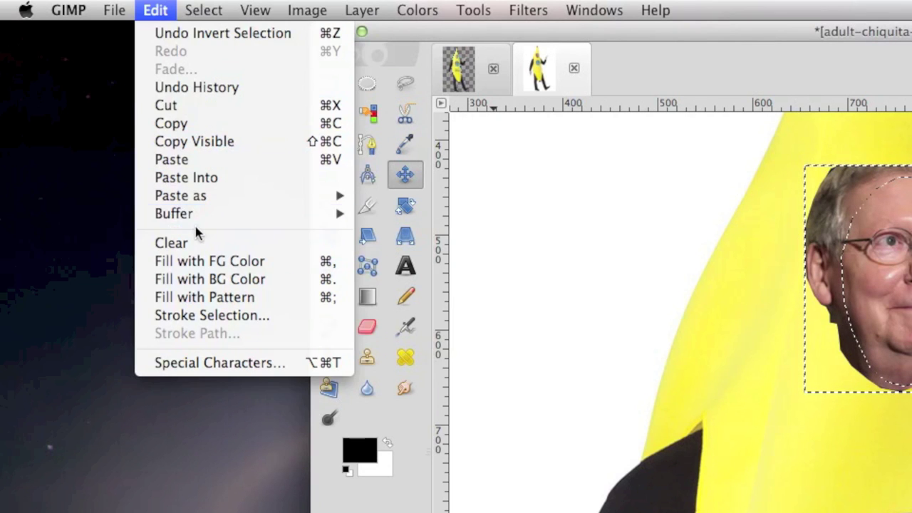
pyautogui.click(195, 242)
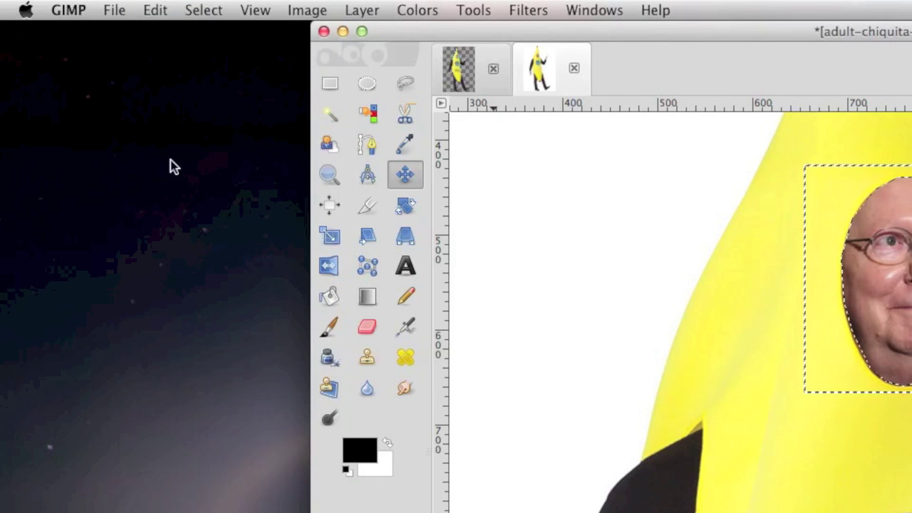
# Drop the selection and outline the leftover sliver above the head for removal
pyautogui.click(204, 10)
pyautogui.click(198, 51)
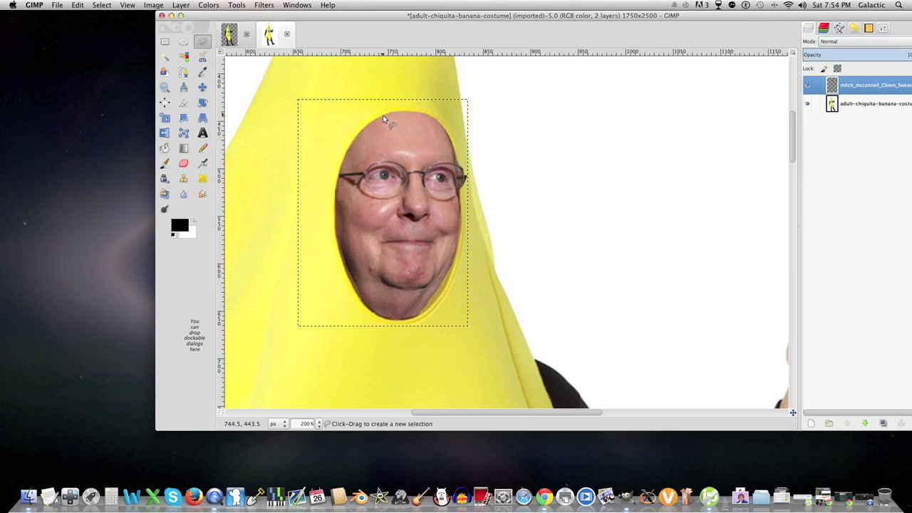
pyautogui.click(383, 115)
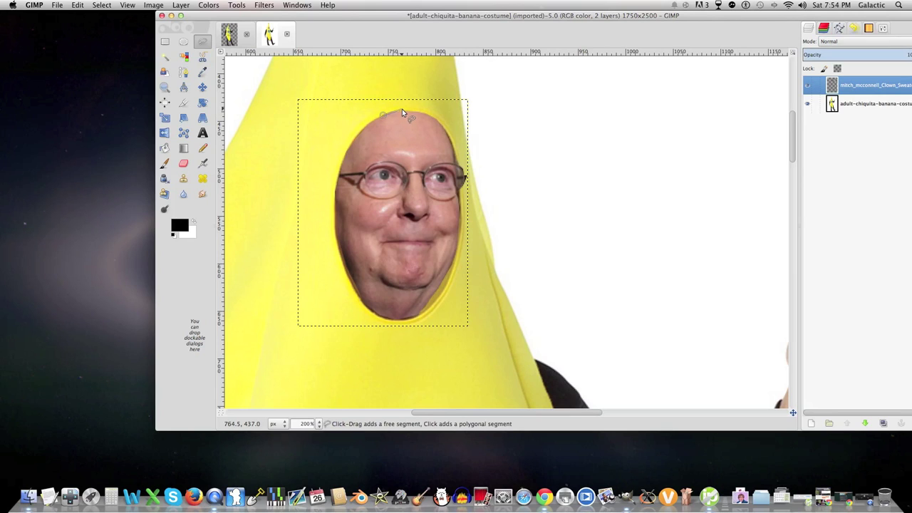
pyautogui.click(383, 114)
pyautogui.click(76, 5)
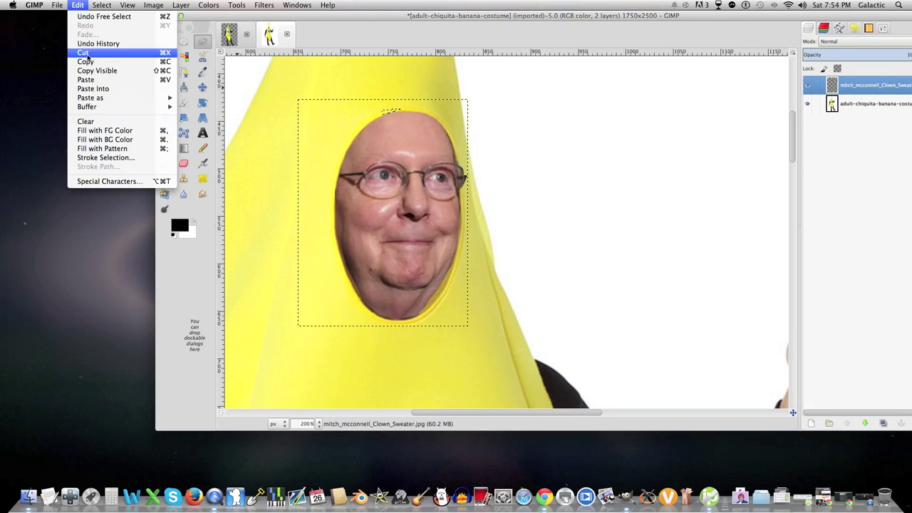
# Clear the sliver above the head and export the image as EyeCandy.jpg in Pictures
pyautogui.click(100, 119)
pyautogui.click(57, 5)
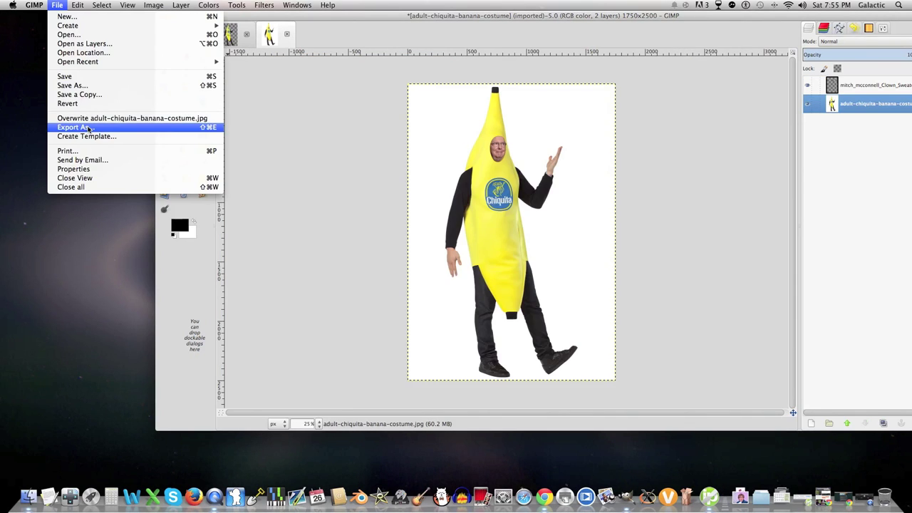
pyautogui.click(74, 127)
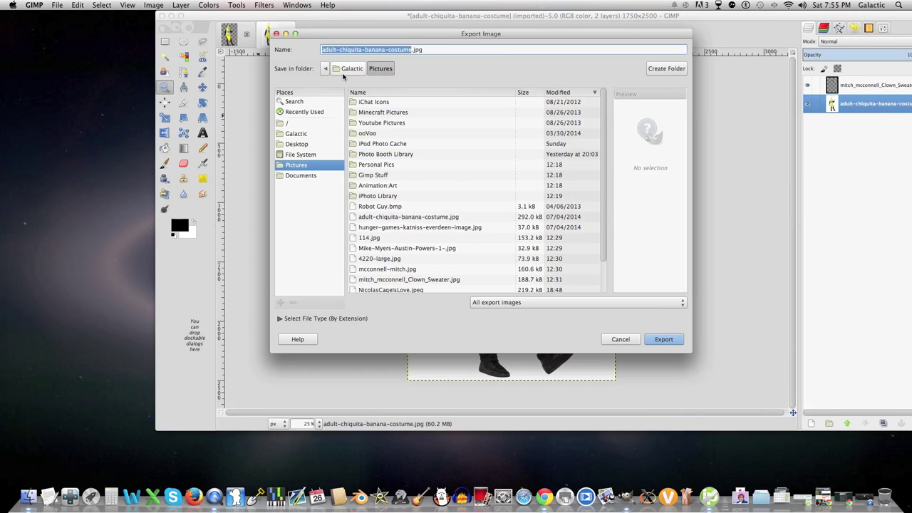
pyautogui.write('L')
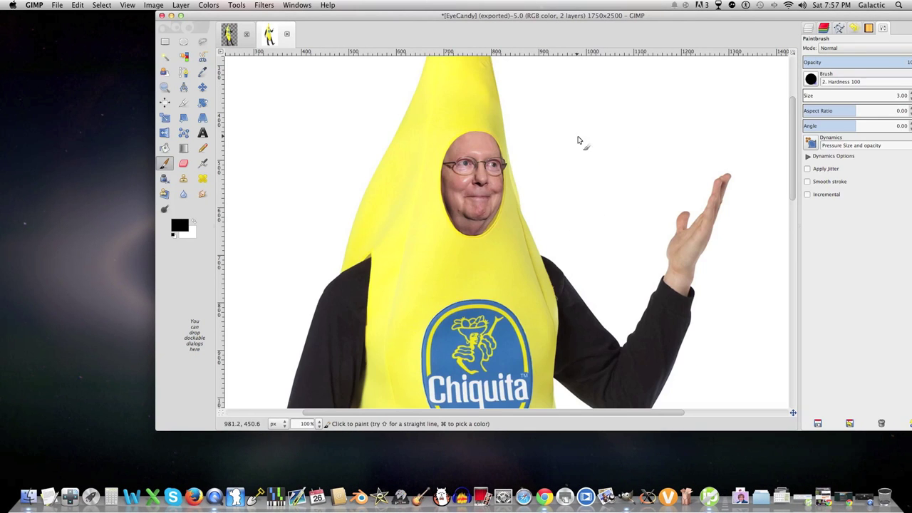
# Paint a rough black stick figure beside the costume's raised hand, undoing two stray strokes
pyautogui.moveTo(602, 127)
pyautogui.mouseDown()
pyautogui.moveTo(593, 161)
pyautogui.moveTo(617, 202)
pyautogui.mouseUp()
pyautogui.moveTo(618, 145)
pyautogui.mouseDown()
pyautogui.moveTo(650, 157)
pyautogui.moveTo(669, 194)
pyautogui.moveTo(588, 190)
pyautogui.moveTo(666, 169)
pyautogui.moveTo(664, 206)
pyautogui.moveTo(656, 172)
pyautogui.mouseUp()
pyautogui.press('super+z')
pyautogui.press('super+z')
pyautogui.press('super+z')
pyautogui.moveTo(603, 157)
pyautogui.mouseDown()
pyautogui.moveTo(614, 208)
pyautogui.moveTo(595, 224)
pyautogui.moveTo(600, 244)
pyautogui.moveTo(629, 214)
pyautogui.moveTo(637, 254)
pyautogui.moveTo(622, 285)
pyautogui.moveTo(638, 274)
pyautogui.moveTo(636, 202)
pyautogui.moveTo(623, 223)
pyautogui.moveTo(630, 204)
pyautogui.moveTo(640, 243)
pyautogui.moveTo(613, 298)
pyautogui.mouseUp()
pyautogui.press('super+z')
pyautogui.press('super+z')
pyautogui.moveTo(626, 268)
pyautogui.mouseDown()
pyautogui.moveTo(605, 307)
pyautogui.moveTo(646, 227)
pyautogui.moveTo(613, 147)
pyautogui.mouseUp()
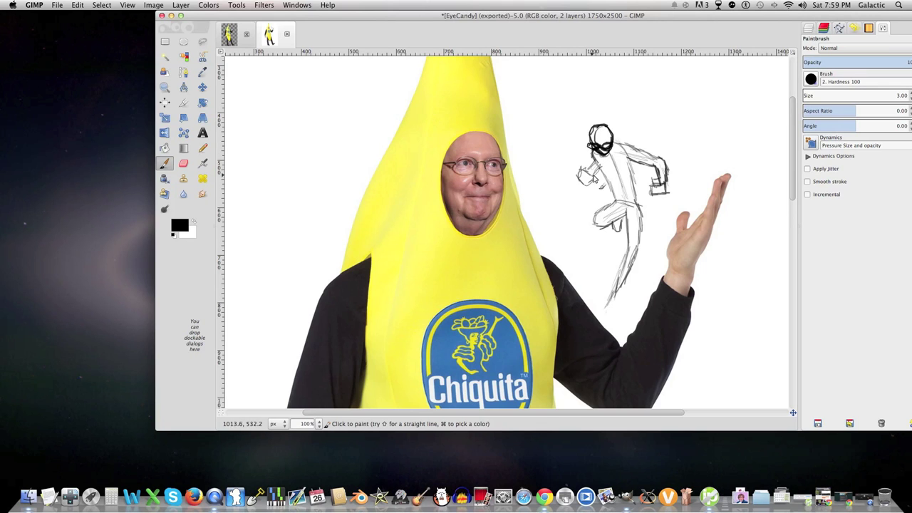